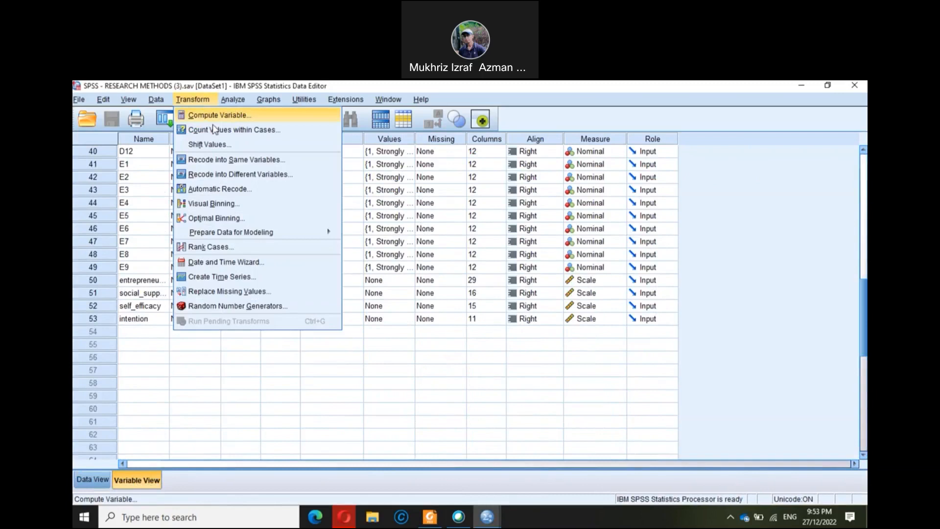
# Step: Review the variable definitions from Gender through intention, including their measurement levels, and look over the recorded case data
pyautogui.click(343, 436)
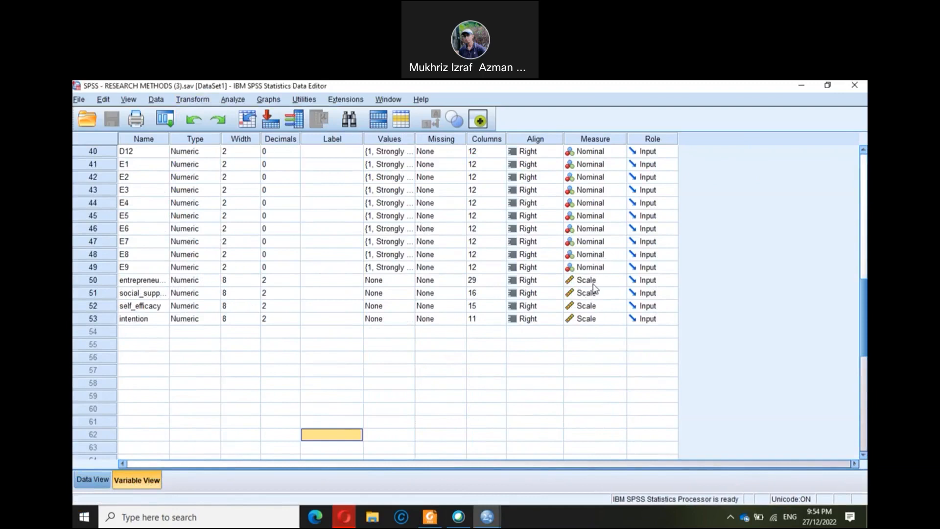
pyautogui.scroll(13, 579, 267)
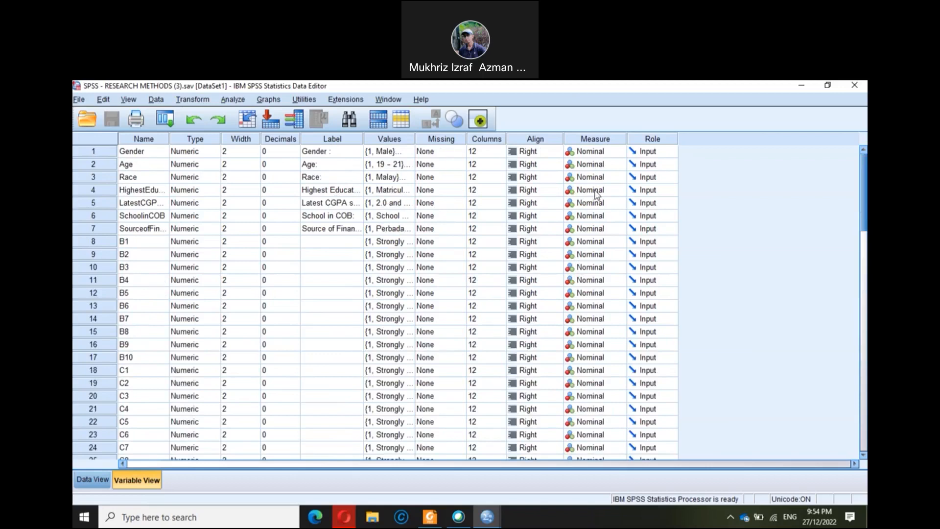
pyautogui.scroll(-12, 596, 194)
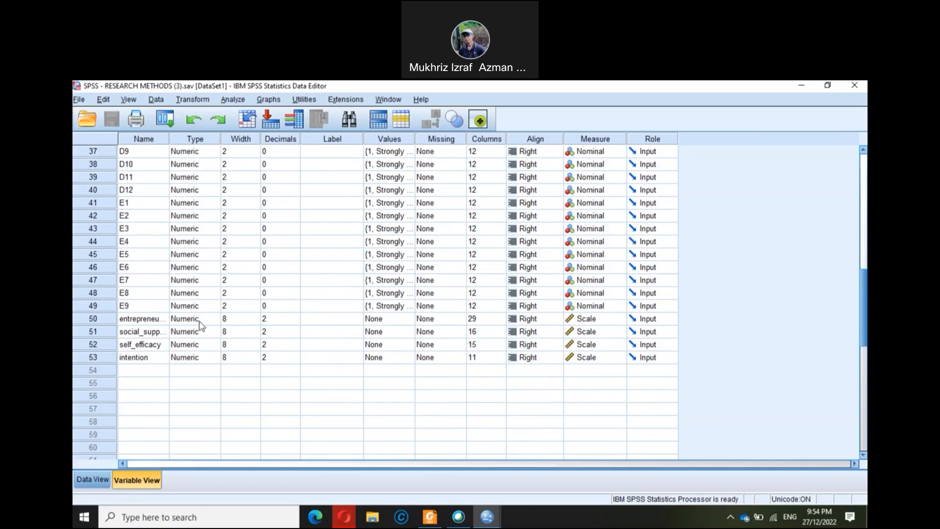
pyautogui.scroll(4, 201, 326)
pyautogui.scroll(-4, 174, 395)
pyautogui.click(88, 481)
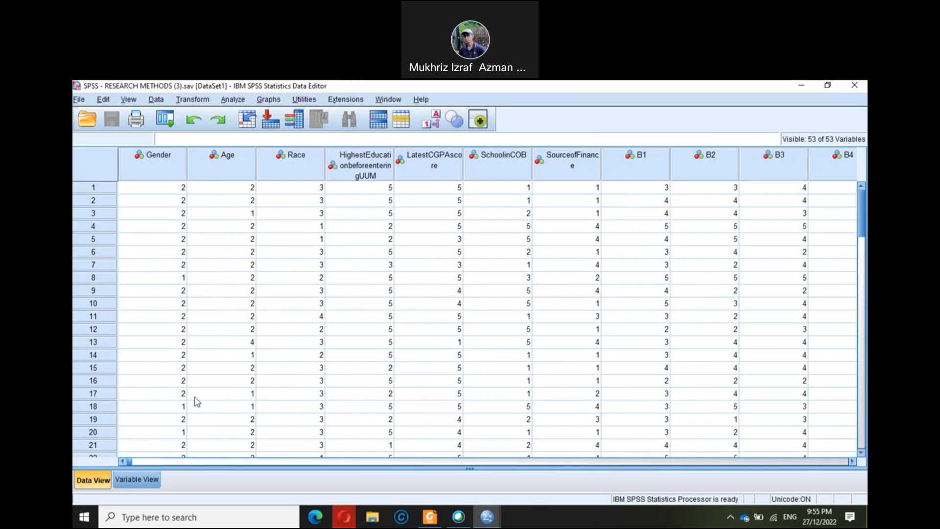
pyautogui.click(148, 482)
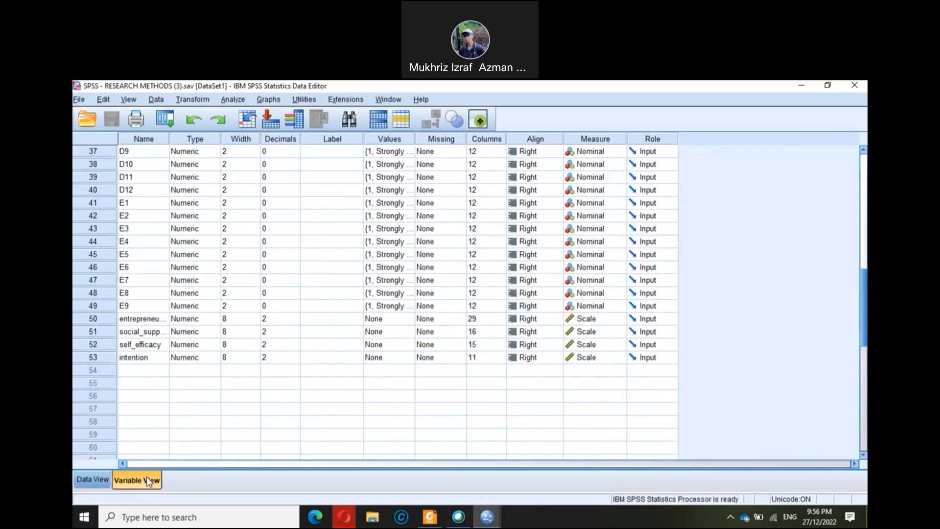
# Step: Switch to the assignment PDF in Foxit Reader, examine section 2.4 Research Hypothesis, and return to SPSS
pyautogui.click(422, 523)
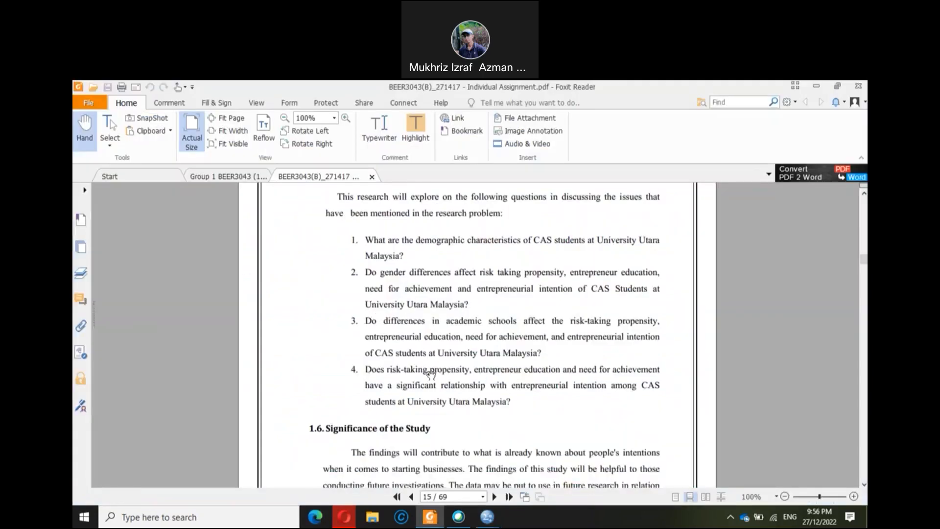
pyautogui.scroll(-10, 431, 375)
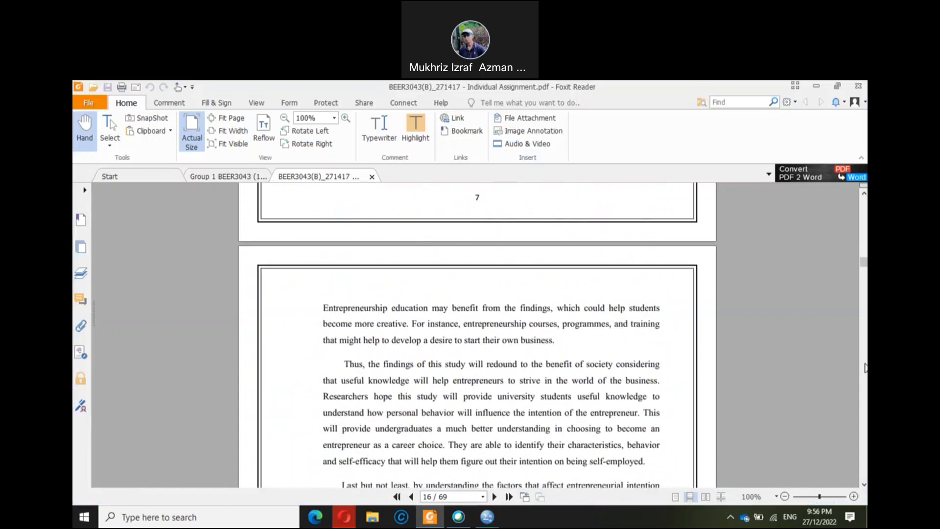
pyautogui.scroll(-20, 865, 368)
pyautogui.scroll(-20, 865, 369)
pyautogui.scroll(-8, 865, 368)
pyautogui.scroll(12, 567, 390)
pyautogui.scroll(15, 567, 391)
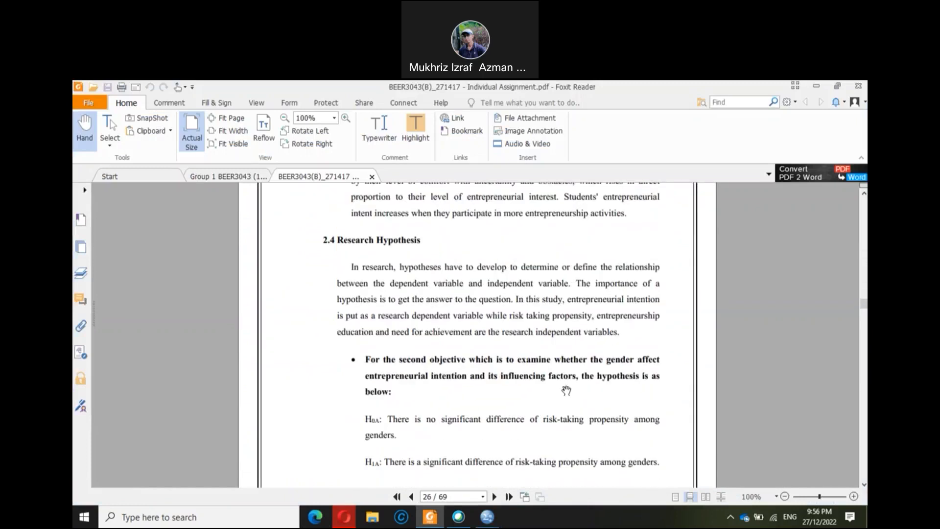
pyautogui.scroll(-3, 567, 390)
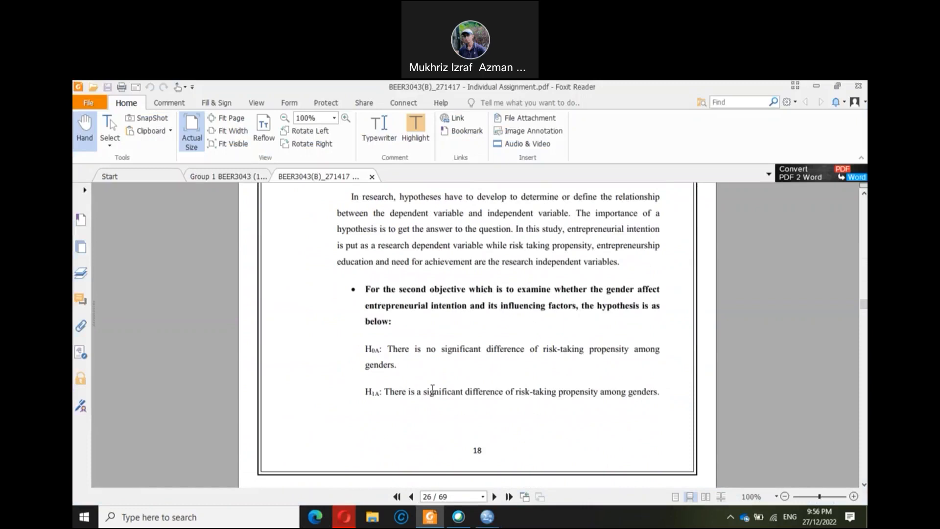
pyautogui.scroll(4, 435, 386)
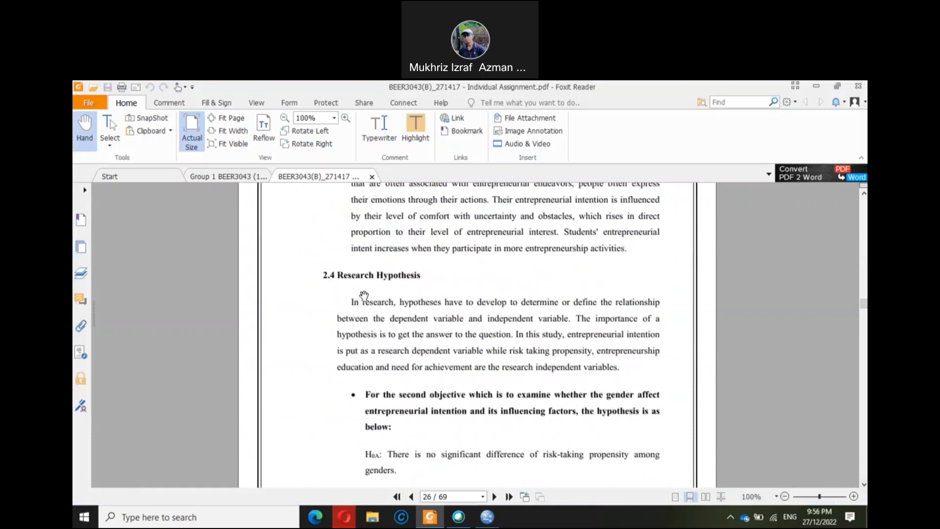
pyautogui.scroll(-4, 364, 296)
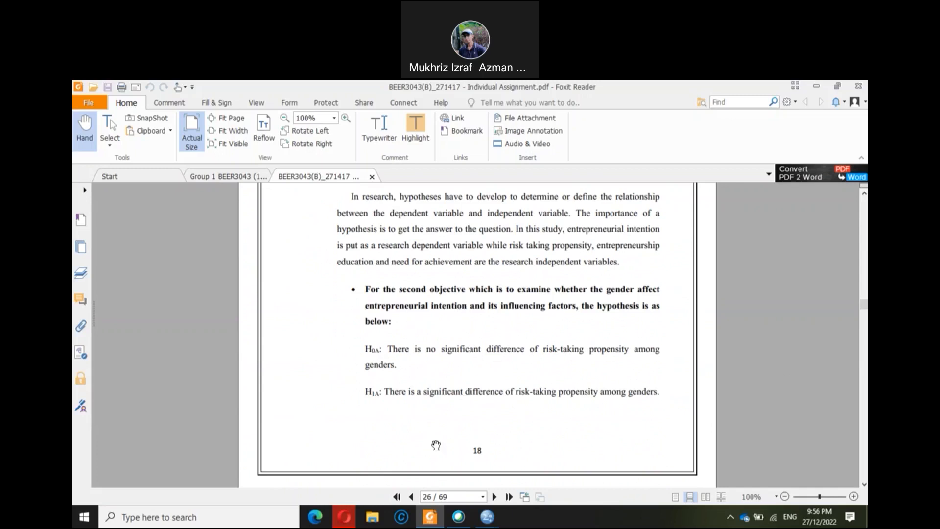
pyautogui.moveTo(488, 517)
pyautogui.click(536, 477)
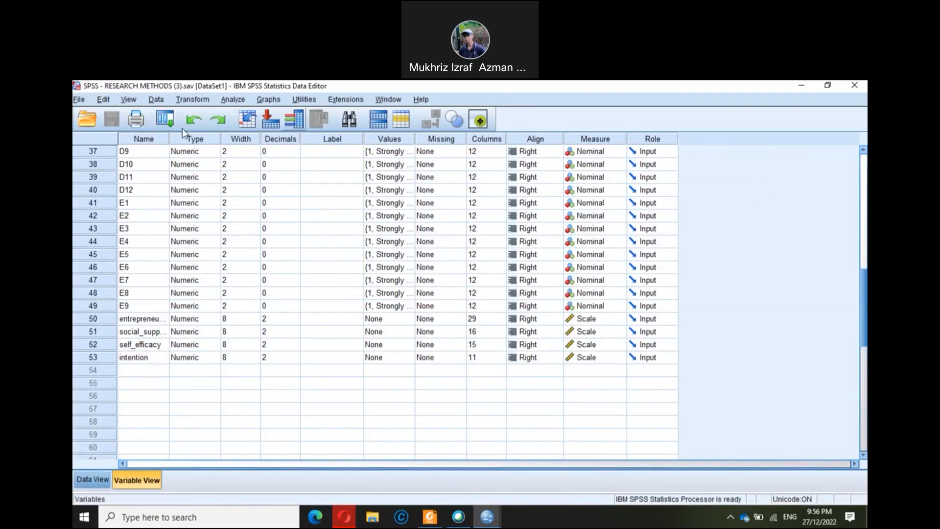
pyautogui.click(237, 100)
pyautogui.moveTo(251, 133)
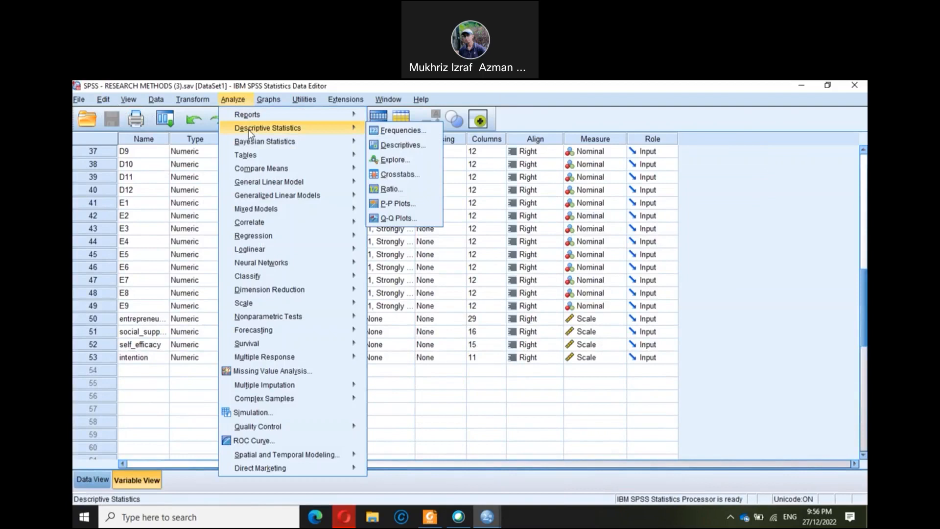
pyautogui.click(401, 135)
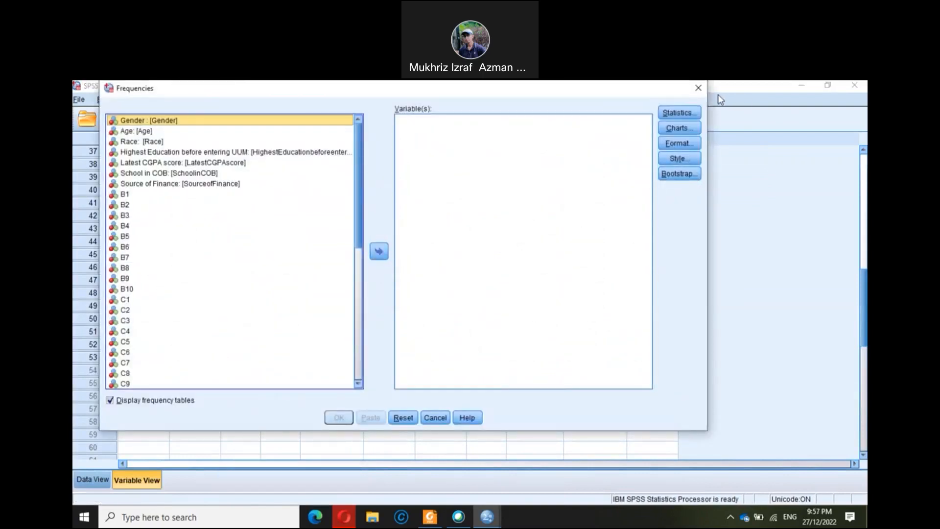
pyautogui.click(698, 88)
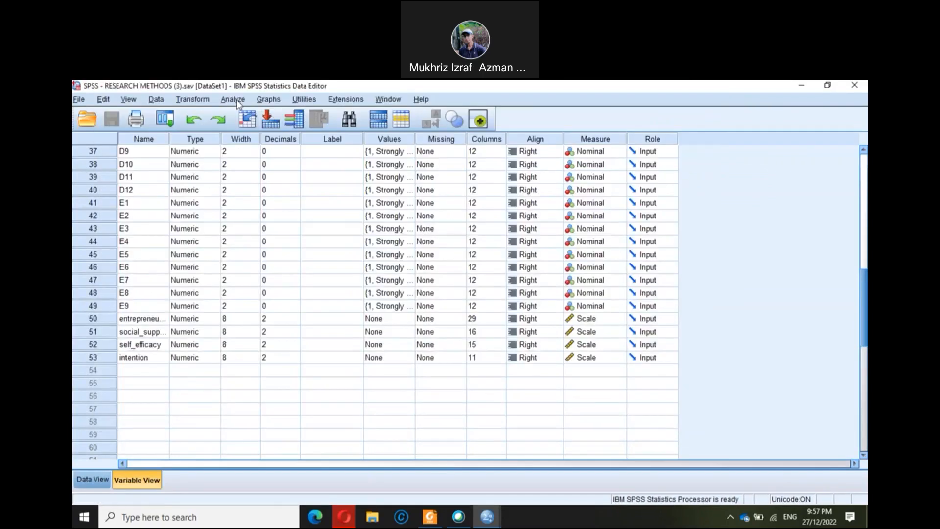
# Step: Set up a Descriptives analysis with the variables Gender, Age, Race and Highest Education before entering UUM
pyautogui.click(232, 99)
pyautogui.moveTo(343, 141)
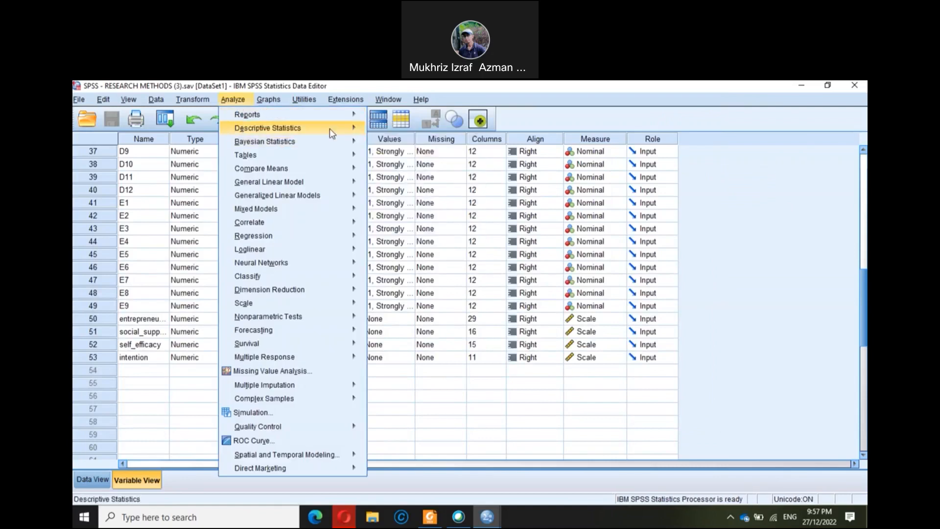
pyautogui.click(394, 147)
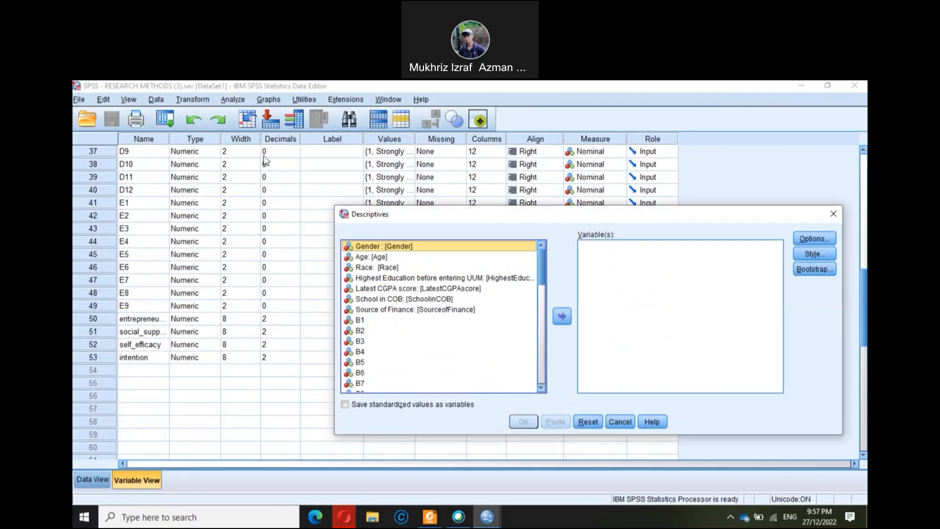
pyautogui.click(562, 316)
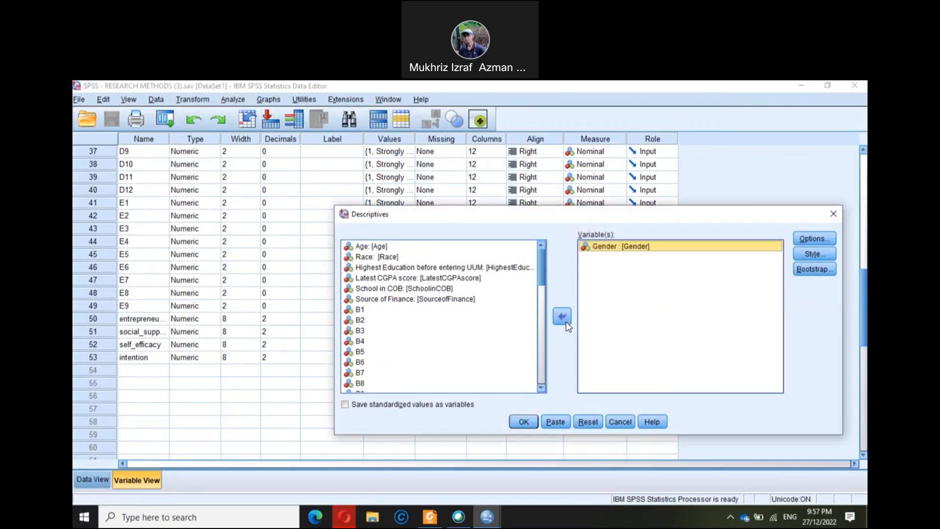
pyautogui.click(377, 247)
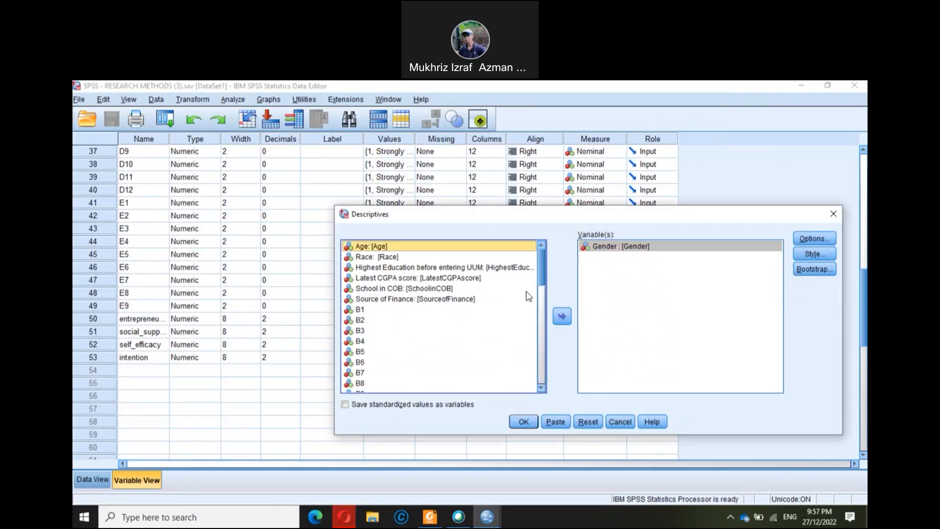
pyautogui.click(563, 316)
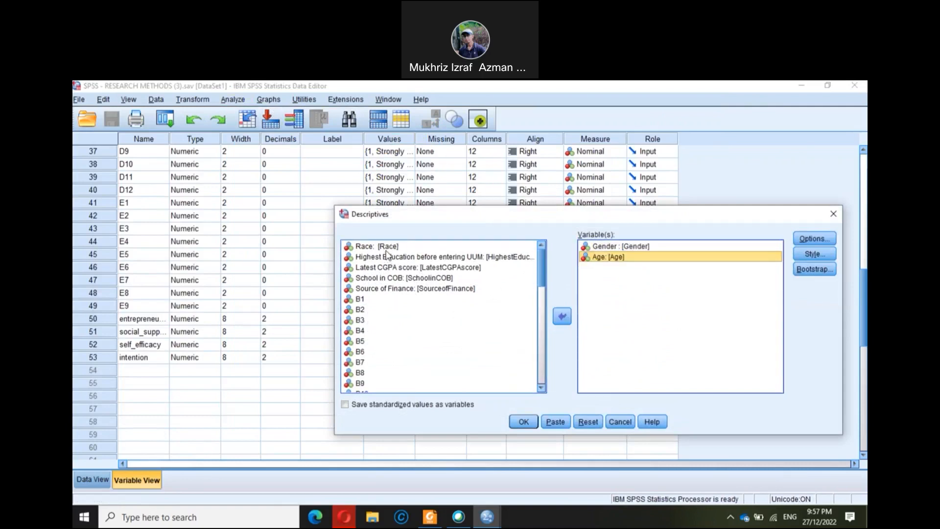
pyautogui.click(379, 246)
pyautogui.click(562, 316)
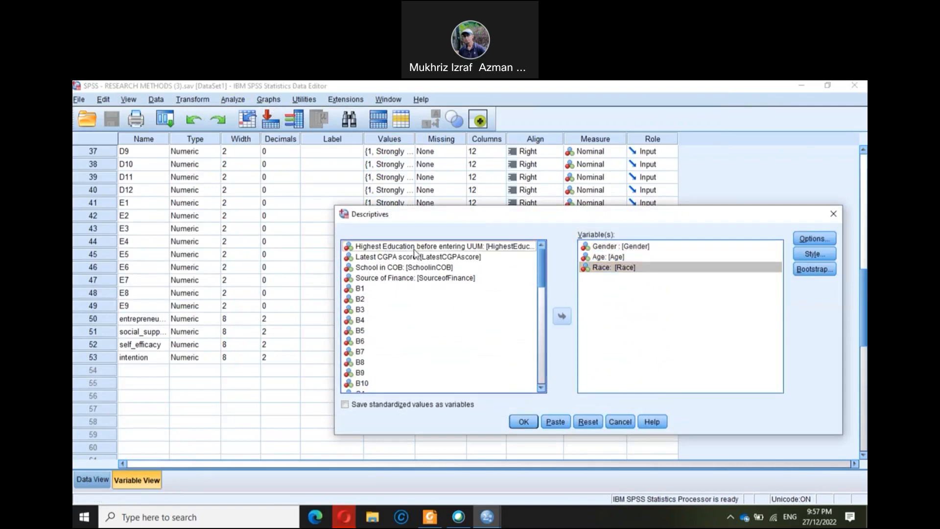
pyautogui.click(414, 247)
pyautogui.click(563, 317)
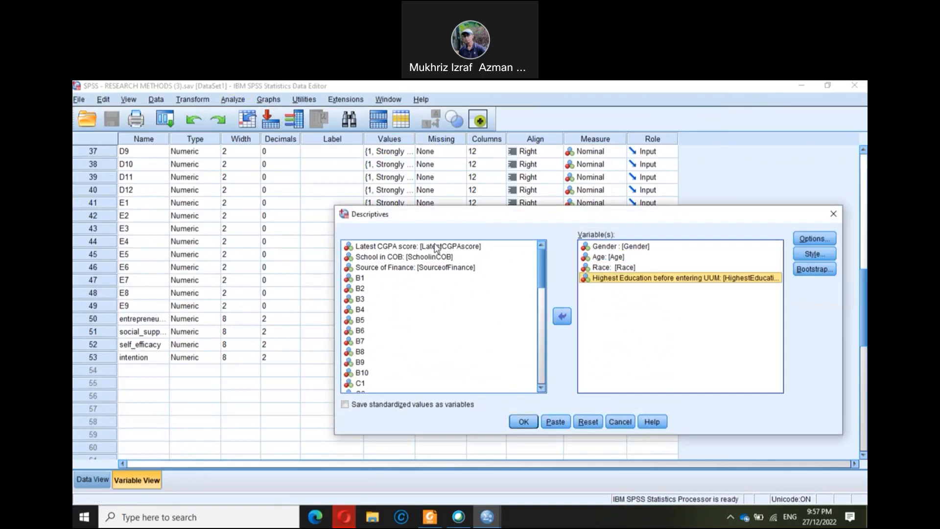
# Step: Add Latest CGPA score, School in COB and Source of Finance to the Descriptives analysis and run it
pyautogui.click(436, 246)
pyautogui.click(563, 316)
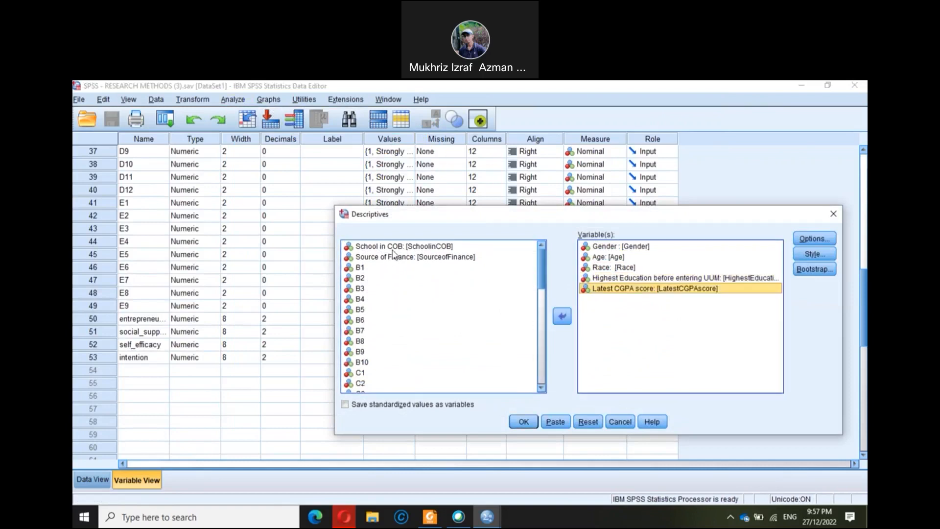
pyautogui.click(393, 247)
pyautogui.click(563, 317)
pyautogui.click(445, 251)
pyautogui.click(562, 317)
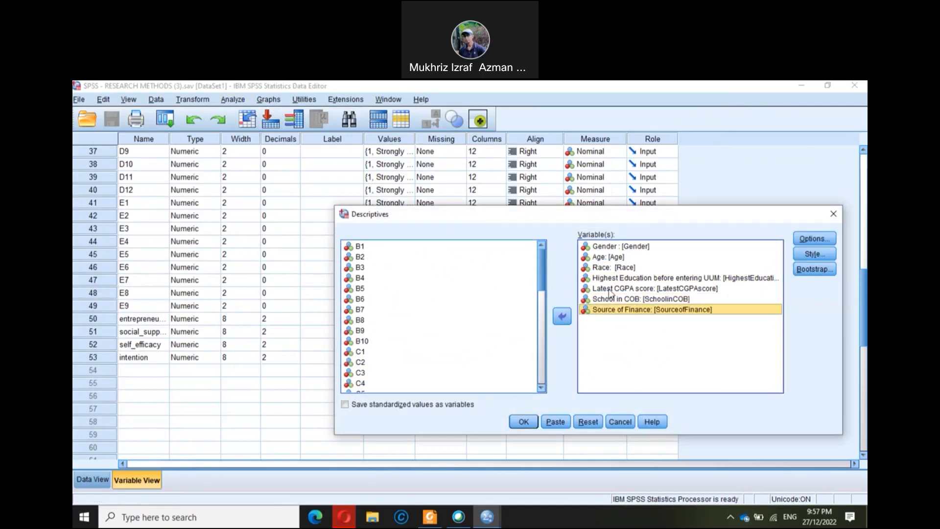
pyautogui.click(522, 421)
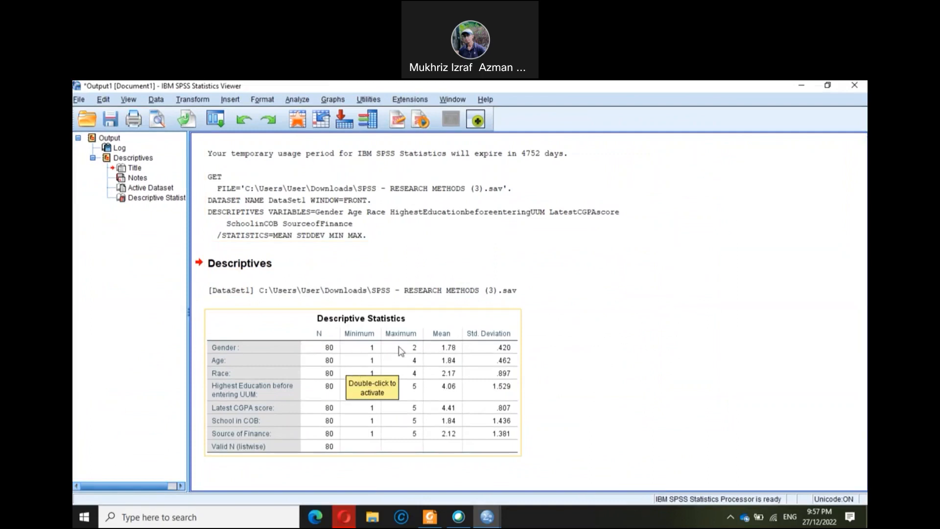
pyautogui.click(519, 340)
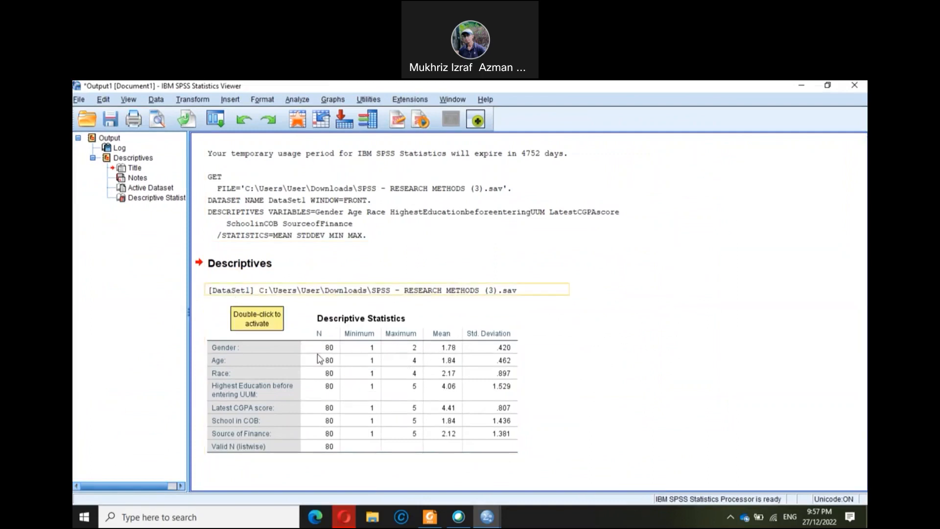
# Step: Set up a Frequencies analysis with the variables Gender, Age and Race
pyautogui.click(294, 103)
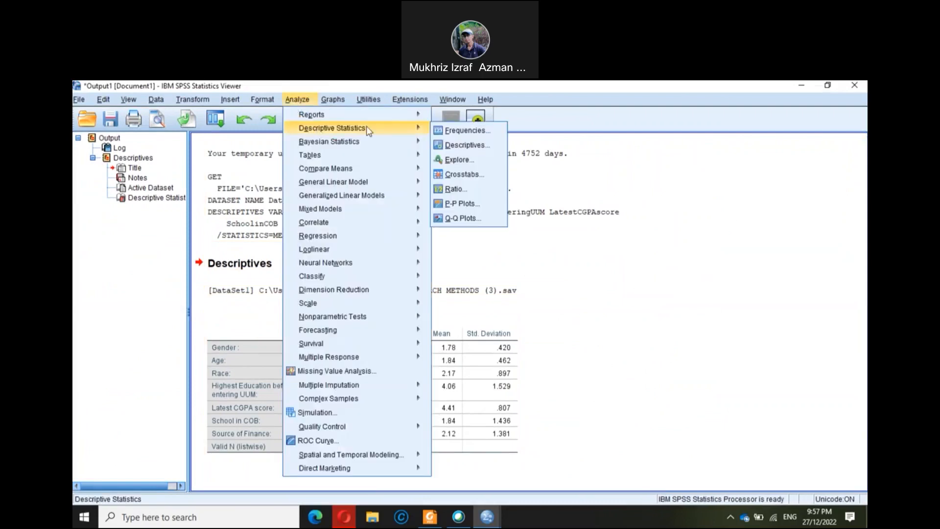
pyautogui.moveTo(419, 117)
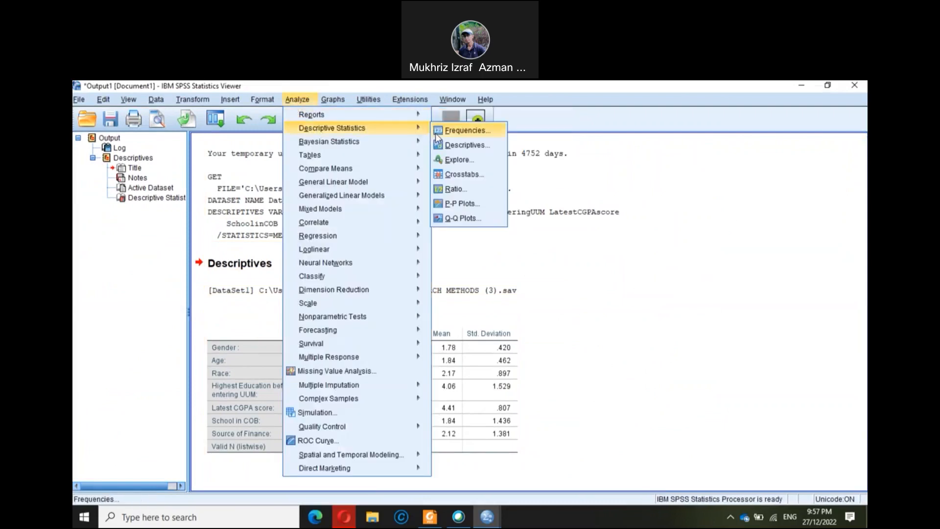
pyautogui.click(440, 133)
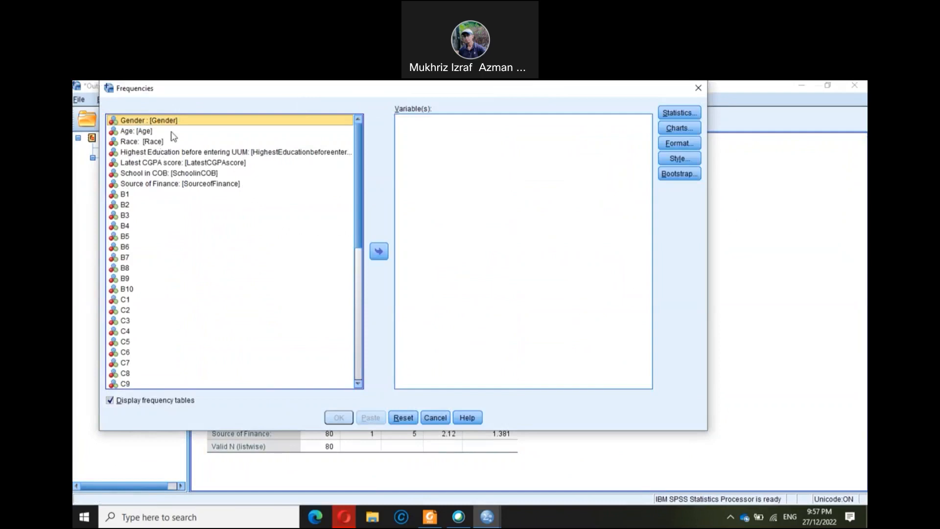
pyautogui.click(379, 252)
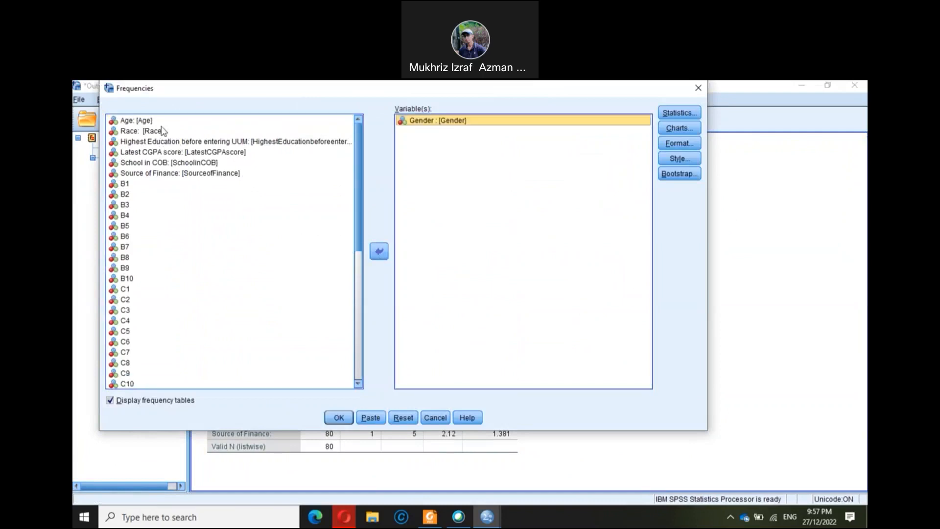
pyautogui.click(379, 251)
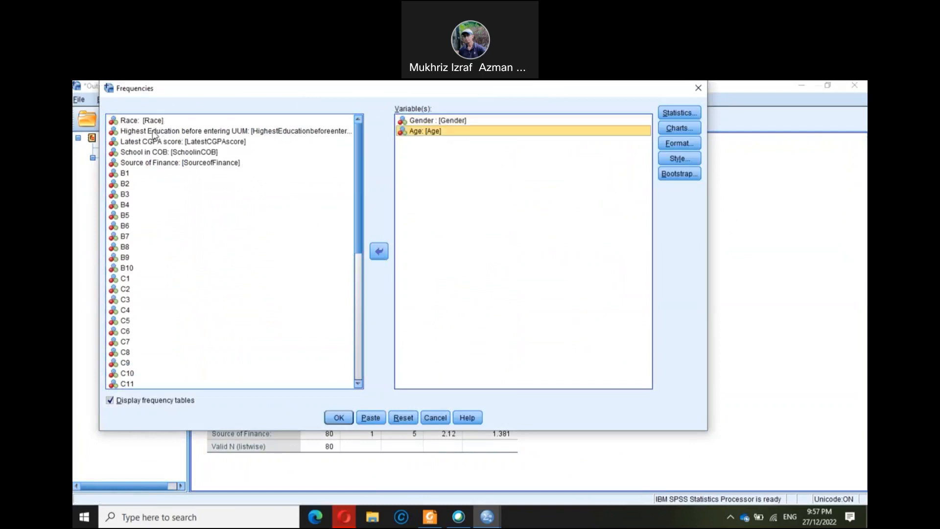
pyautogui.click(147, 120)
pyautogui.click(379, 251)
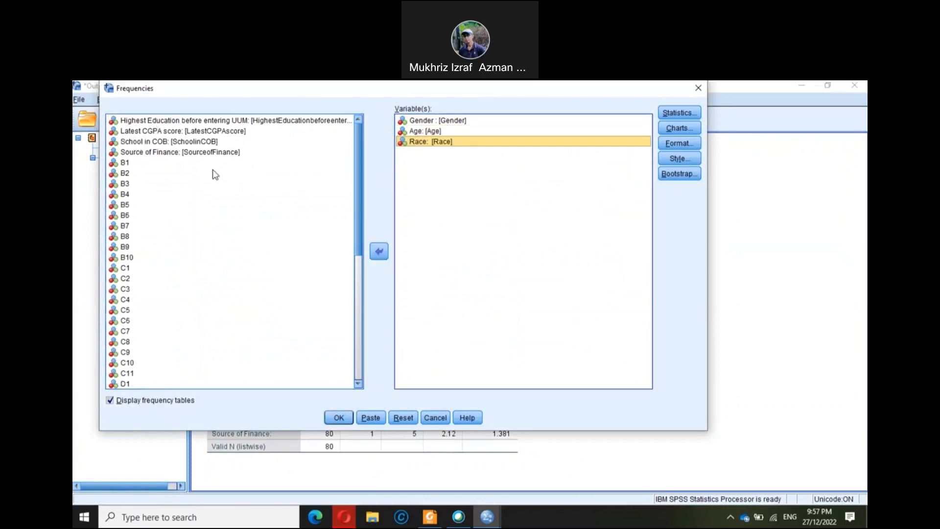
# Step: Add Highest Education before entering UUM, Latest CGPA score, School in COB and Source of Finance to the Frequencies analysis and run it
pyautogui.click(182, 121)
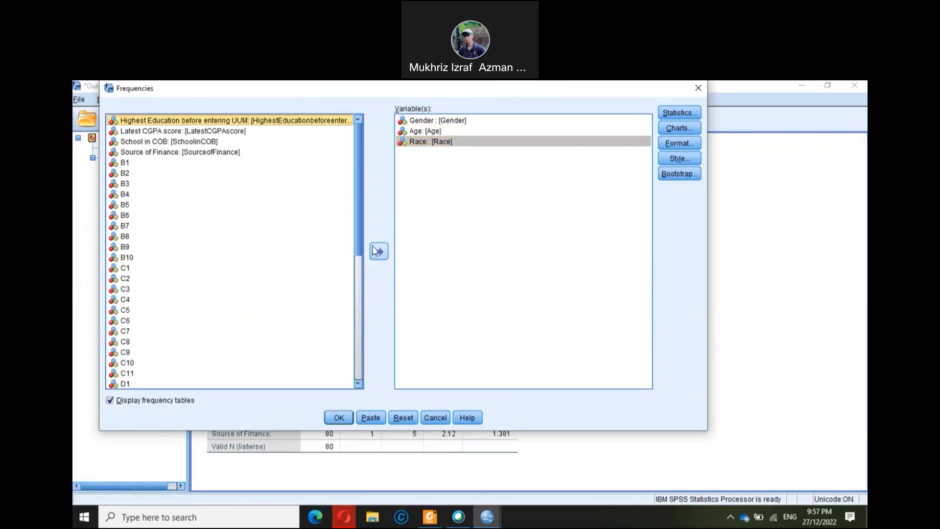
pyautogui.click(379, 251)
pyautogui.click(238, 125)
pyautogui.click(379, 251)
pyautogui.click(198, 121)
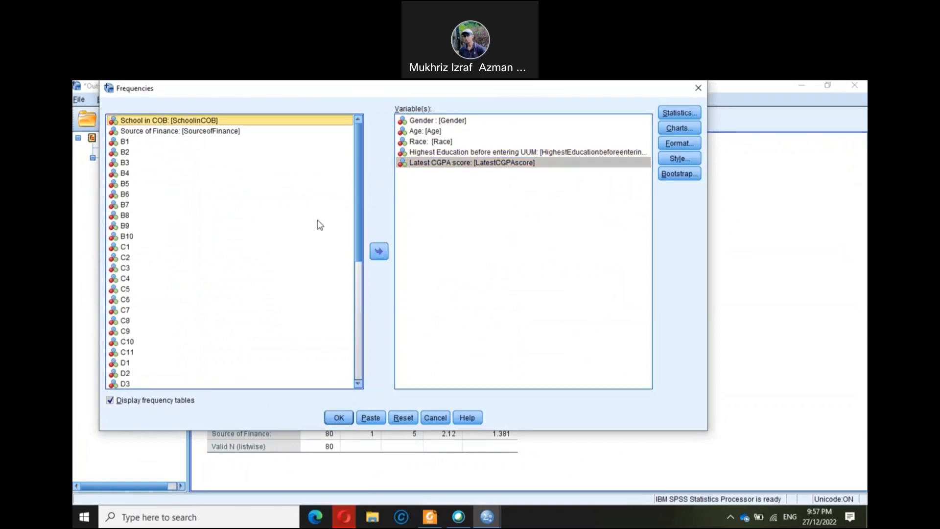
pyautogui.click(379, 252)
pyautogui.click(206, 122)
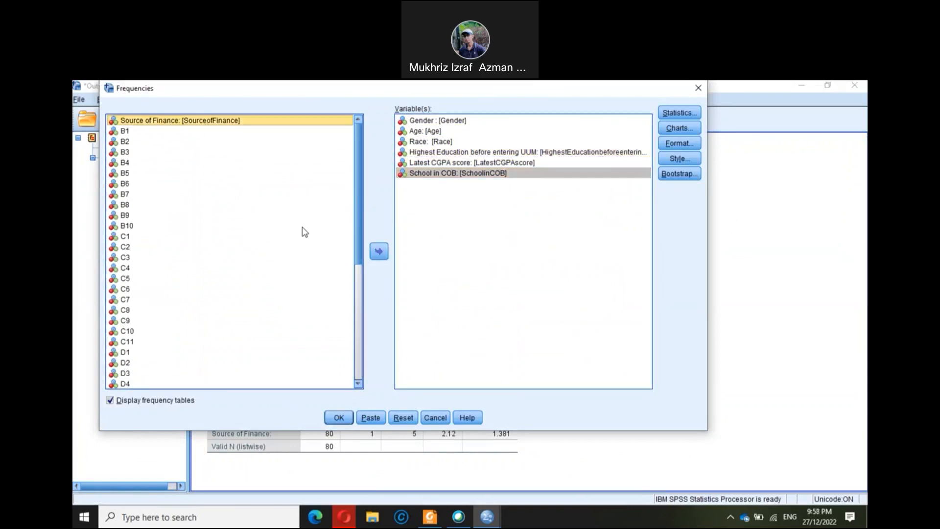
pyautogui.click(379, 251)
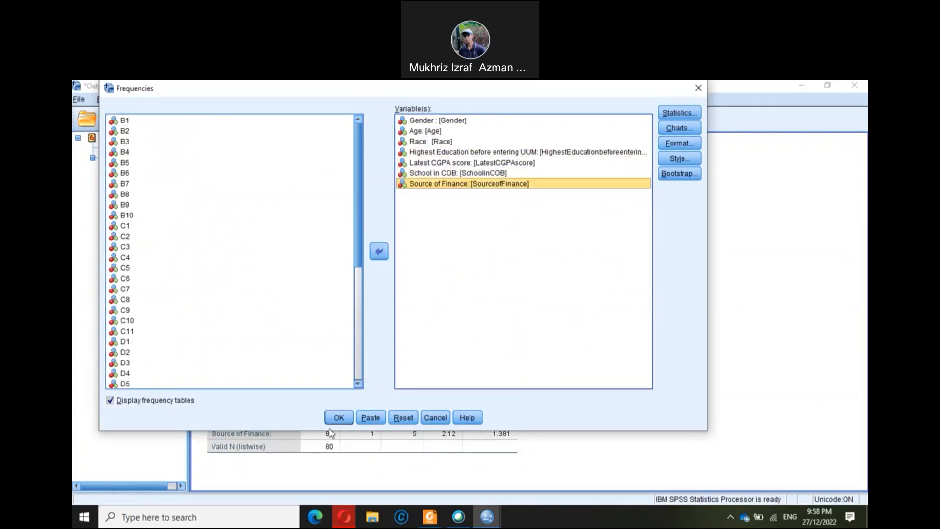
pyautogui.click(332, 420)
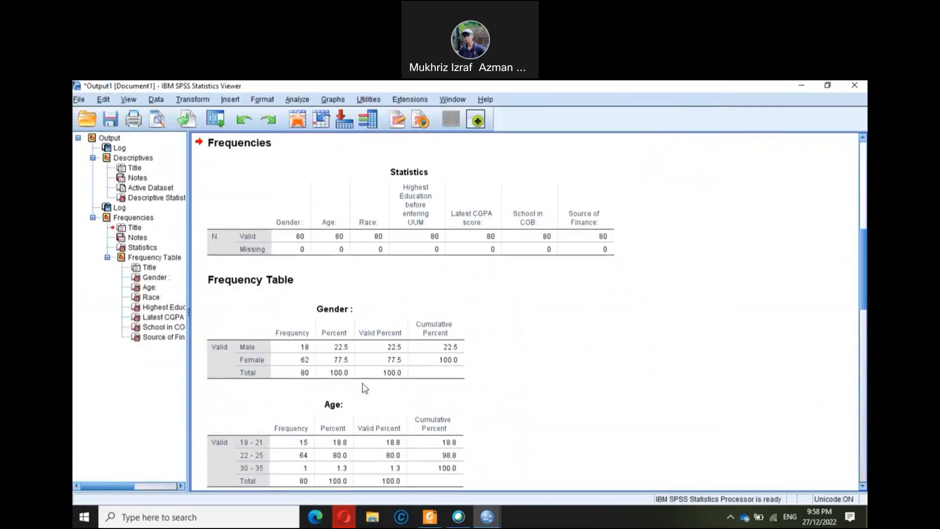
# Step: Examine the Frequencies output, covering the Statistics table and the frequency tables for Gender, Age and Race
pyautogui.scroll(3, 348, 372)
pyautogui.scroll(-6, 347, 370)
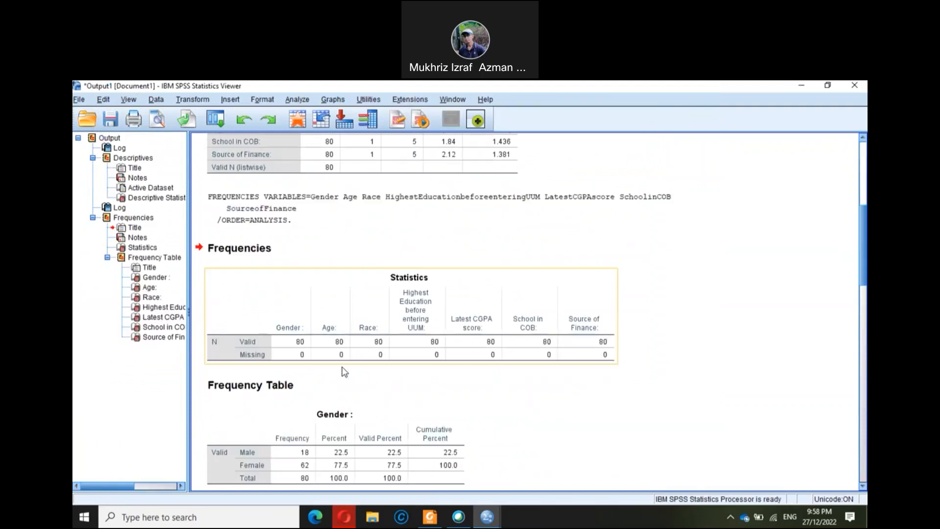
pyautogui.scroll(3, 338, 367)
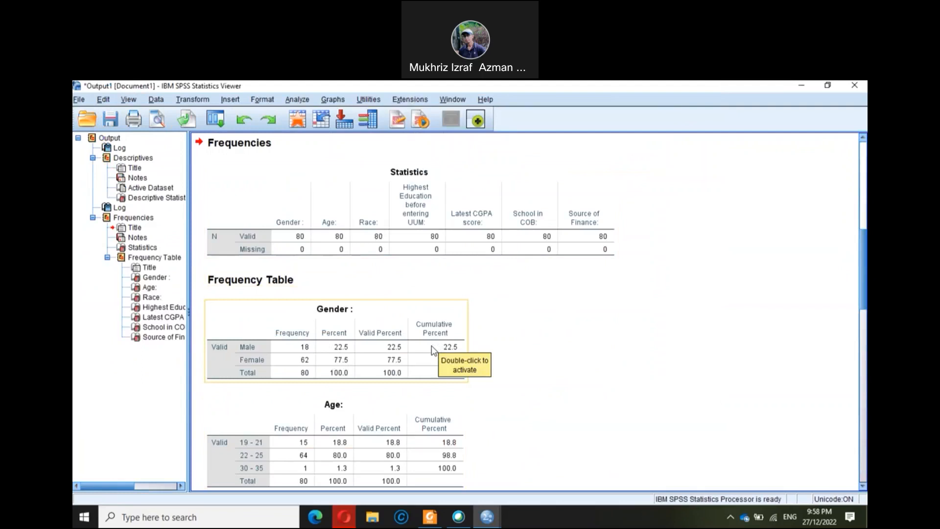
pyautogui.scroll(3, 424, 350)
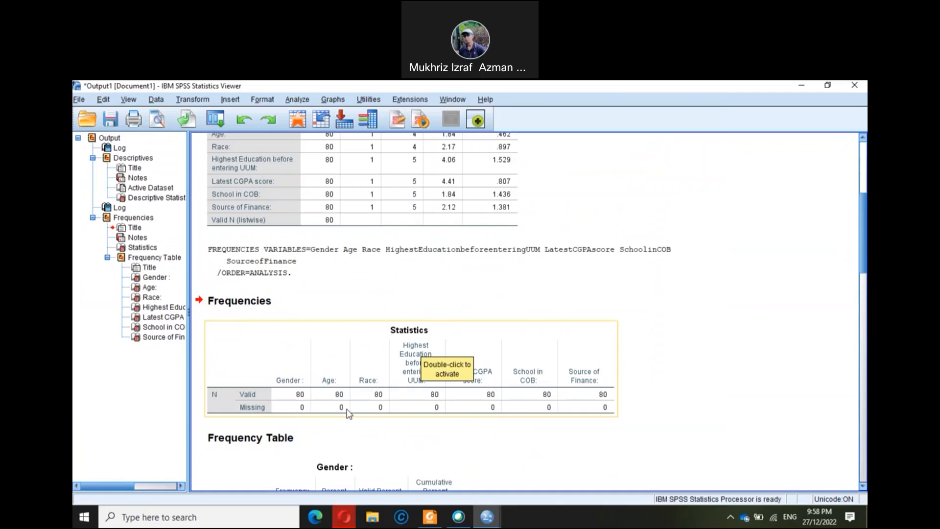
pyautogui.scroll(-5, 348, 414)
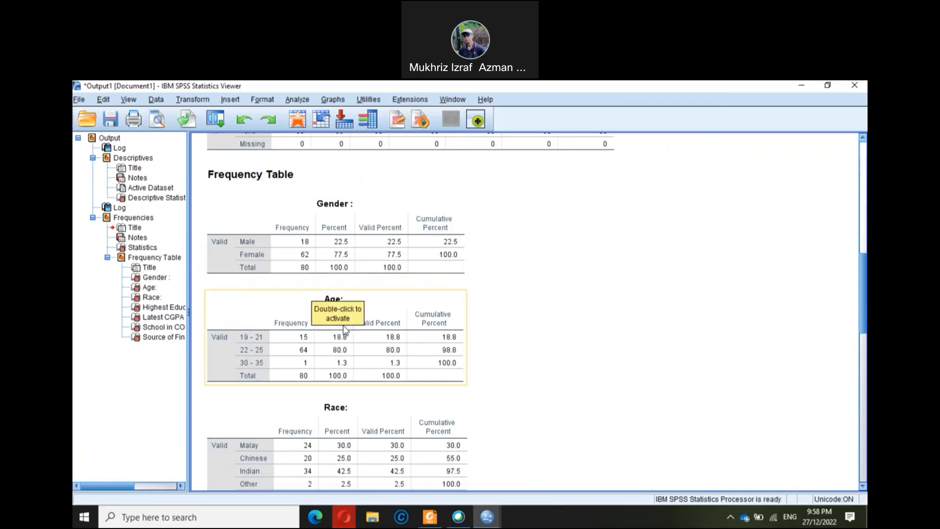
pyautogui.scroll(-3, 344, 330)
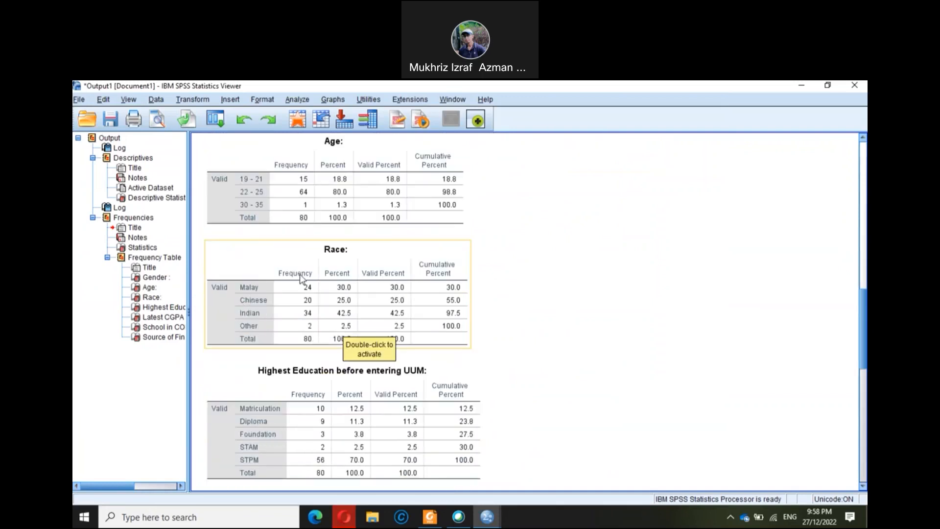
pyautogui.click(290, 99)
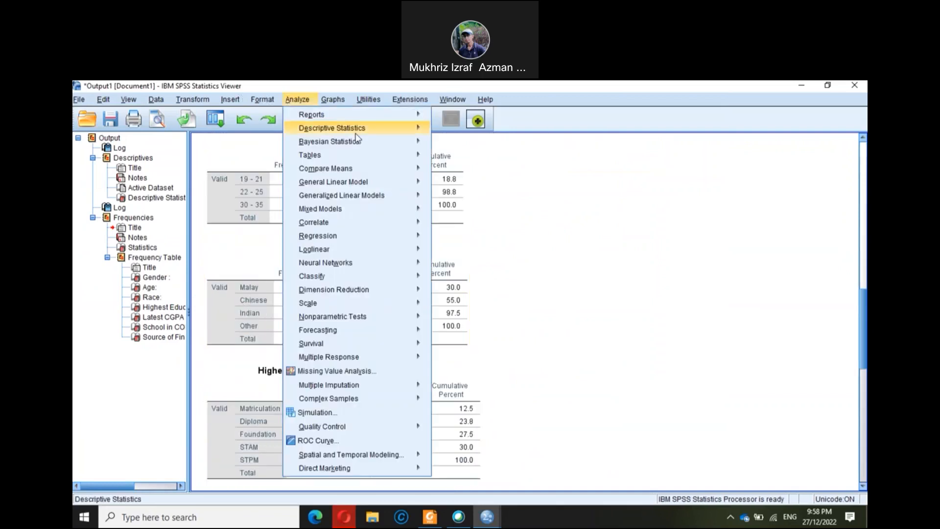
pyautogui.moveTo(355, 130)
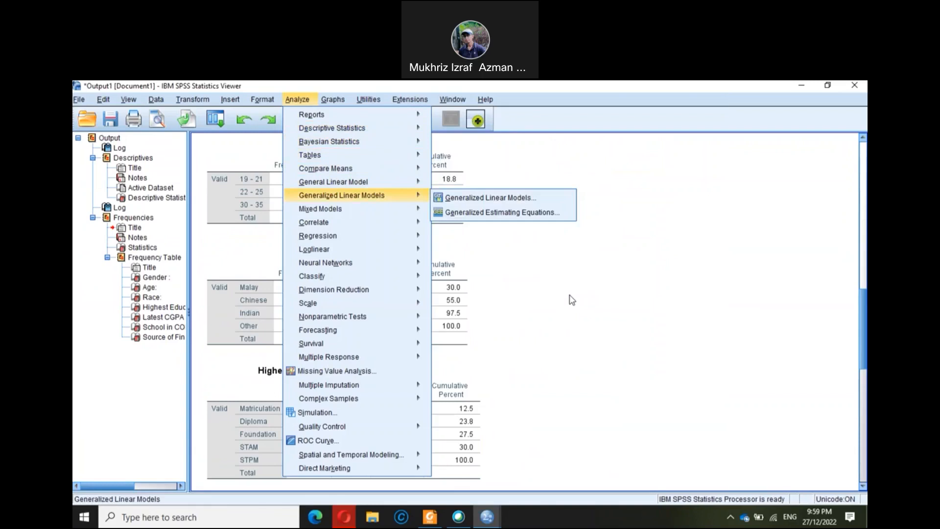
pyautogui.click(572, 300)
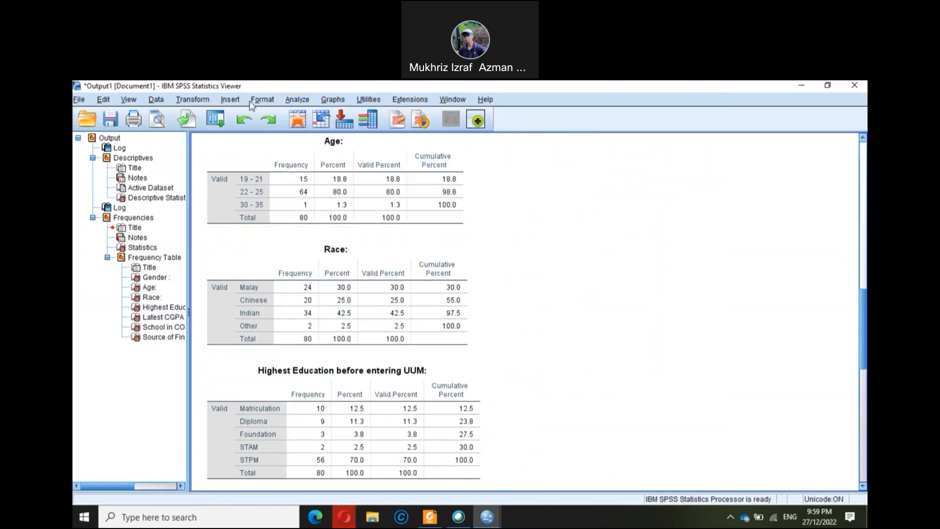
pyautogui.click(300, 162)
pyautogui.click(369, 261)
pyautogui.click(477, 412)
pyautogui.click(353, 342)
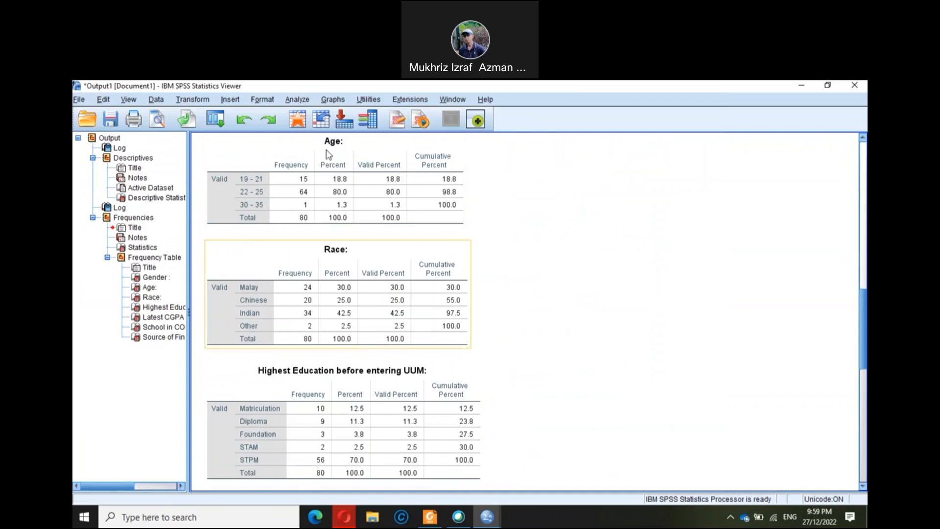
pyautogui.click(297, 100)
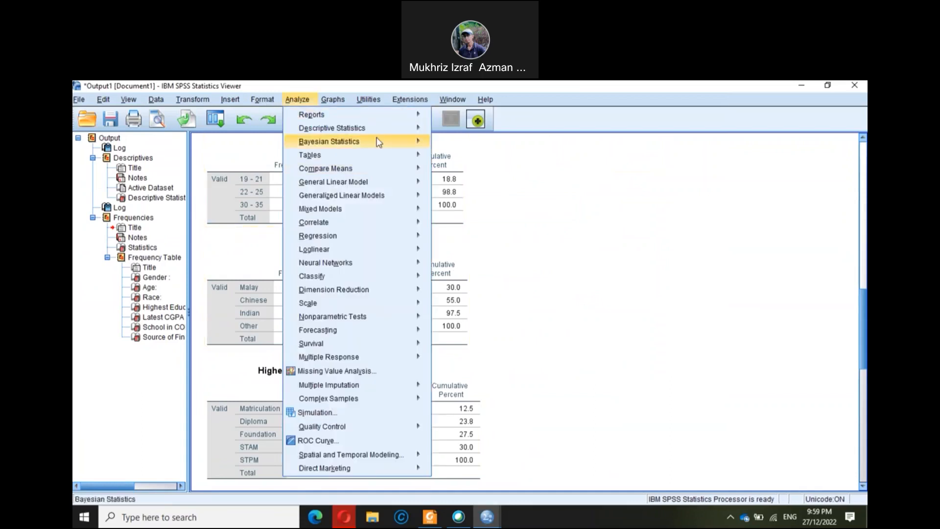
pyautogui.moveTo(412, 128)
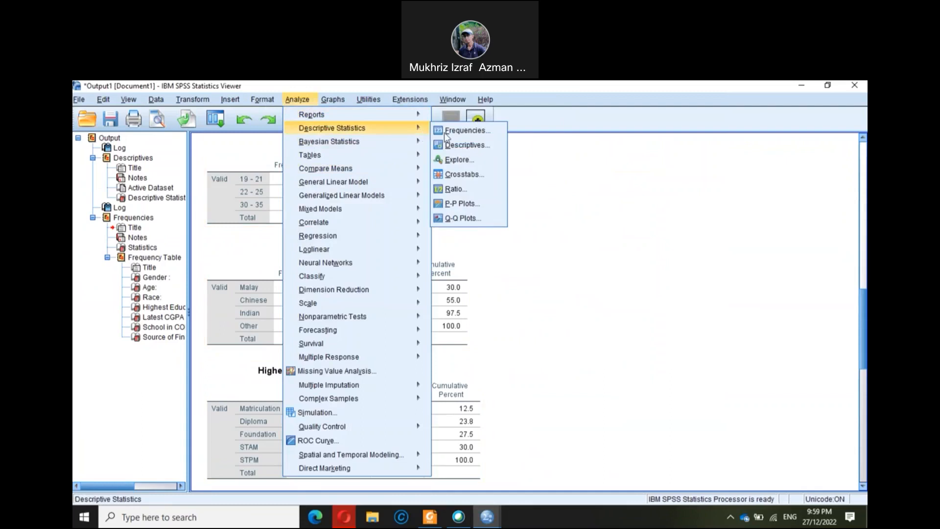
pyautogui.click(524, 296)
# Step: Examine the frequency tables for Highest Education before entering UUM, Latest CGPA score, School in COB and Source of Finance
pyautogui.scroll(-4, 524, 297)
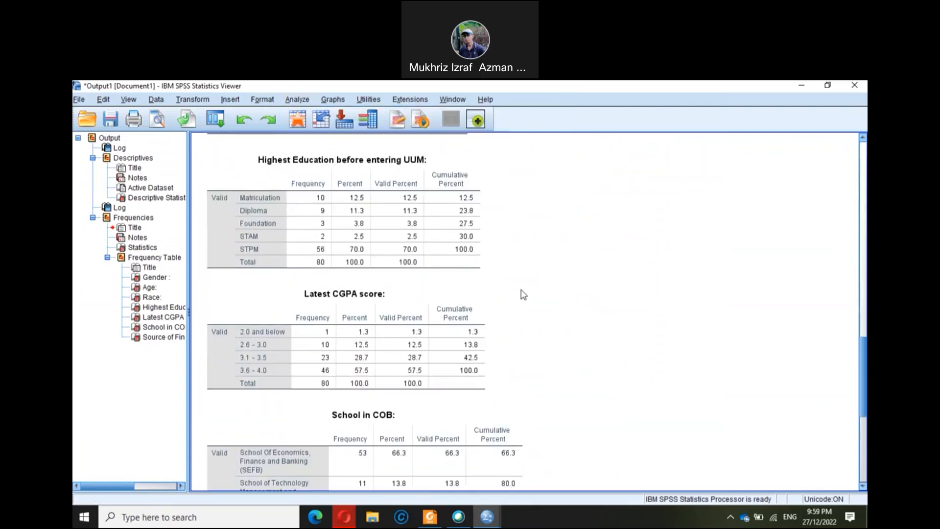
pyautogui.scroll(-4, 524, 293)
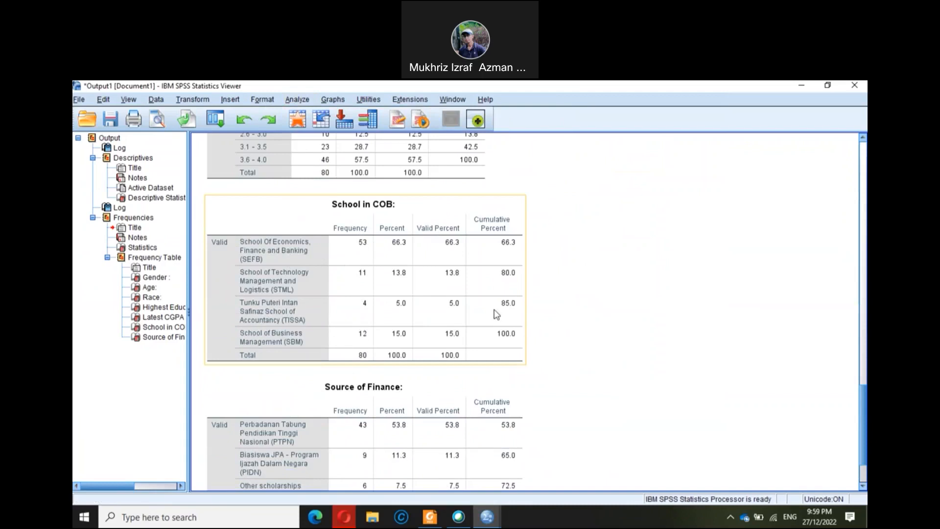
pyautogui.scroll(-3, 497, 314)
pyautogui.scroll(8, 485, 299)
pyautogui.click(440, 228)
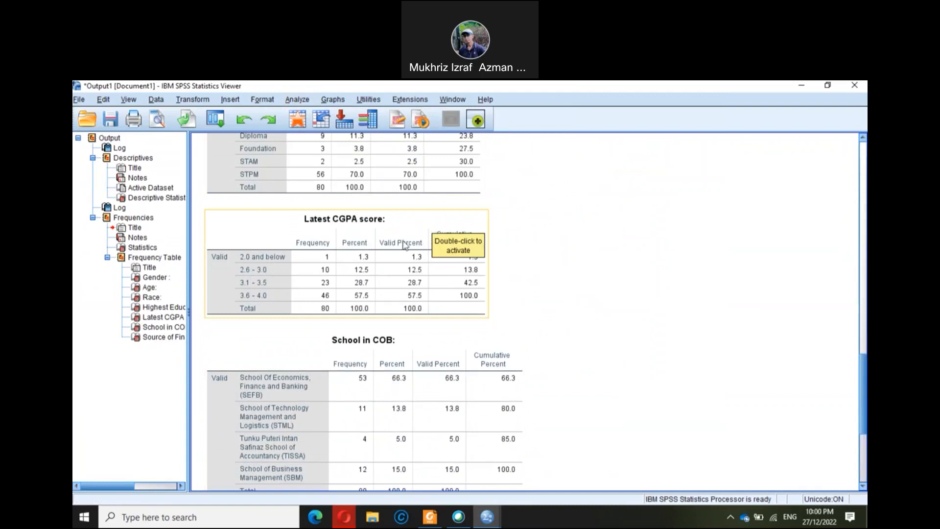
pyautogui.click(297, 100)
pyautogui.click(470, 226)
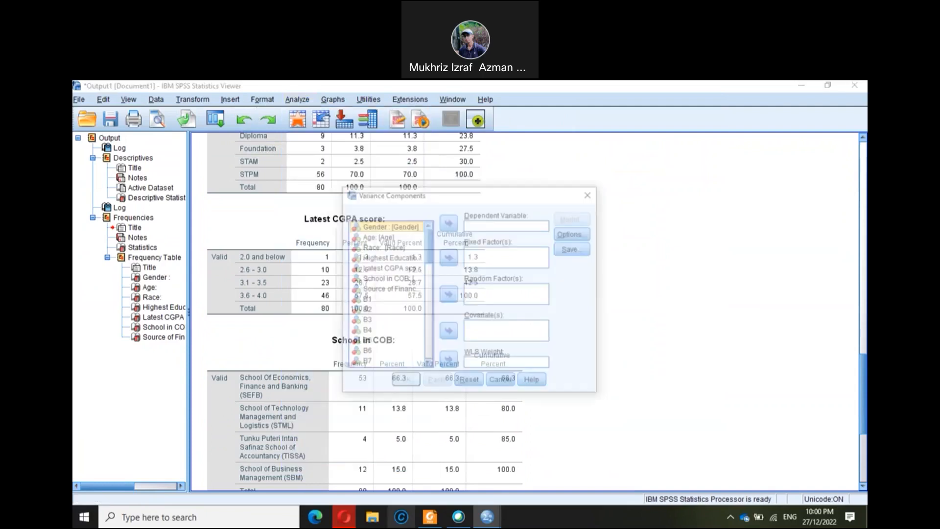
# Step: Switch to the assignment PDF in Foxit Reader and examine the second objective's gender hypotheses, from H0A to H1D
pyautogui.click(429, 517)
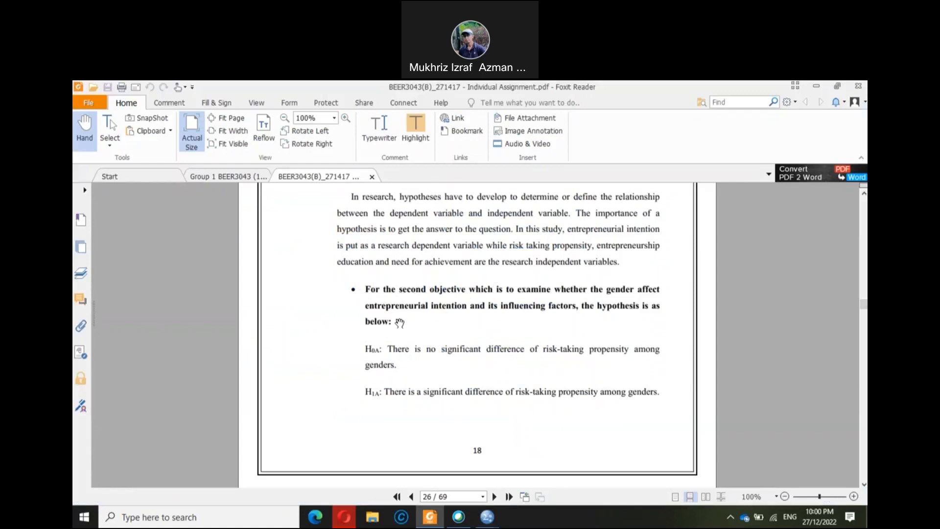
pyautogui.scroll(-5, 420, 309)
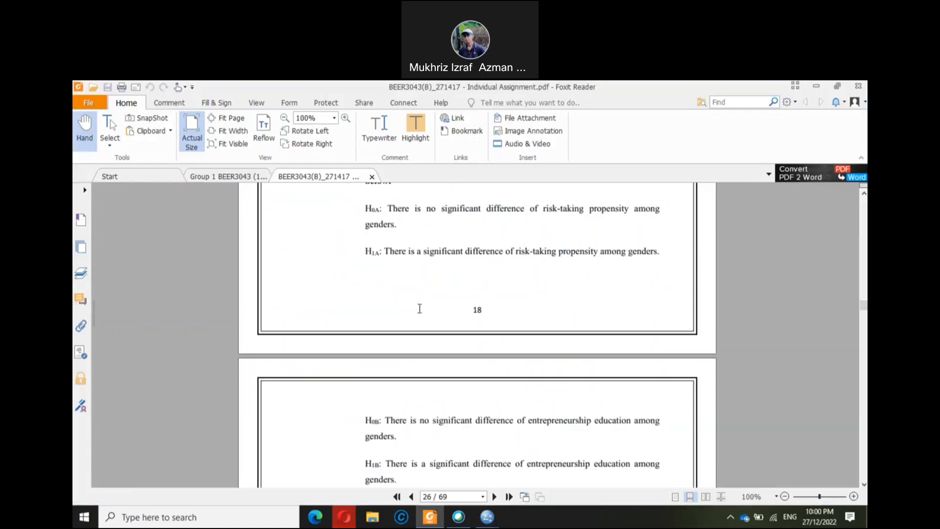
pyautogui.scroll(-2, 427, 352)
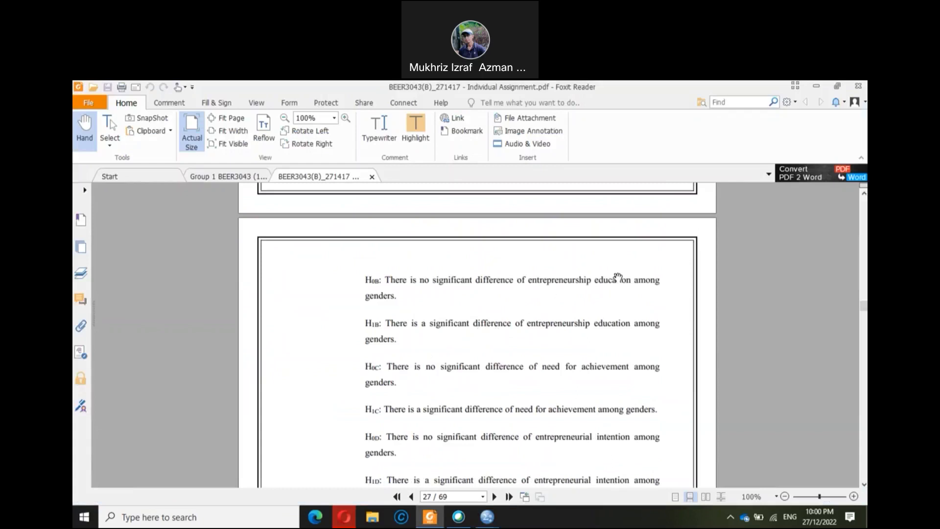
pyautogui.scroll(5, 555, 311)
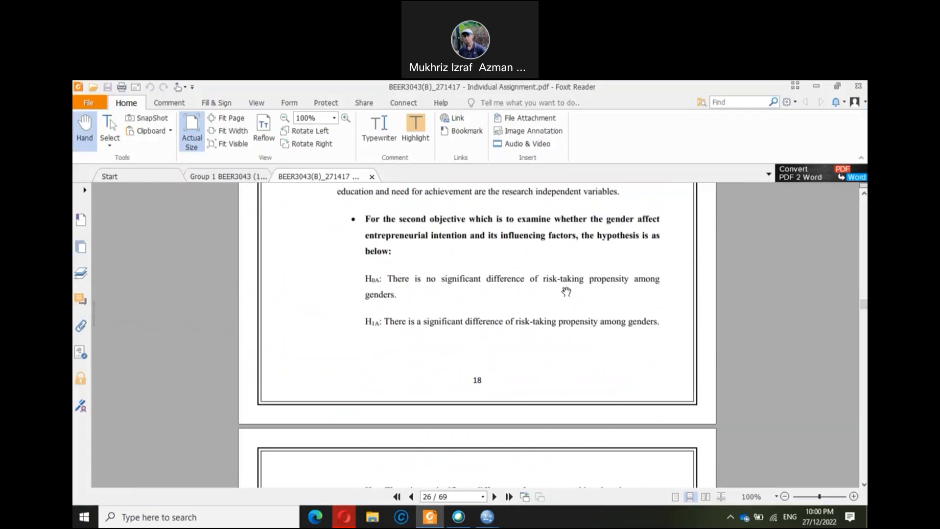
pyautogui.scroll(-3, 567, 293)
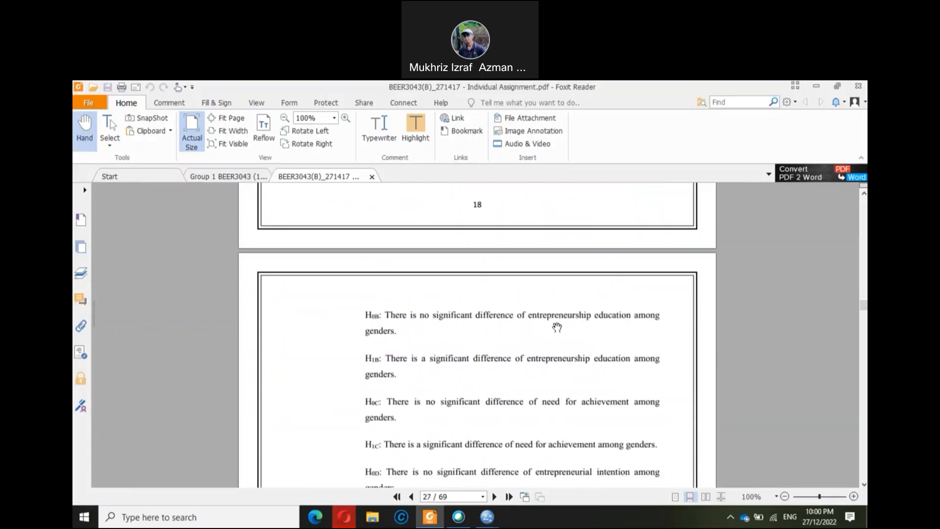
pyautogui.scroll(-1, 558, 323)
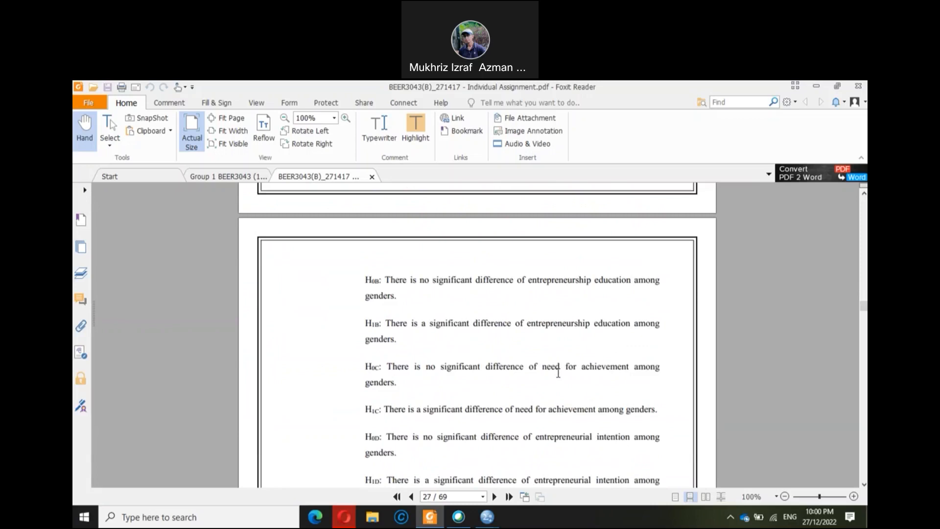
pyautogui.scroll(-4, 558, 372)
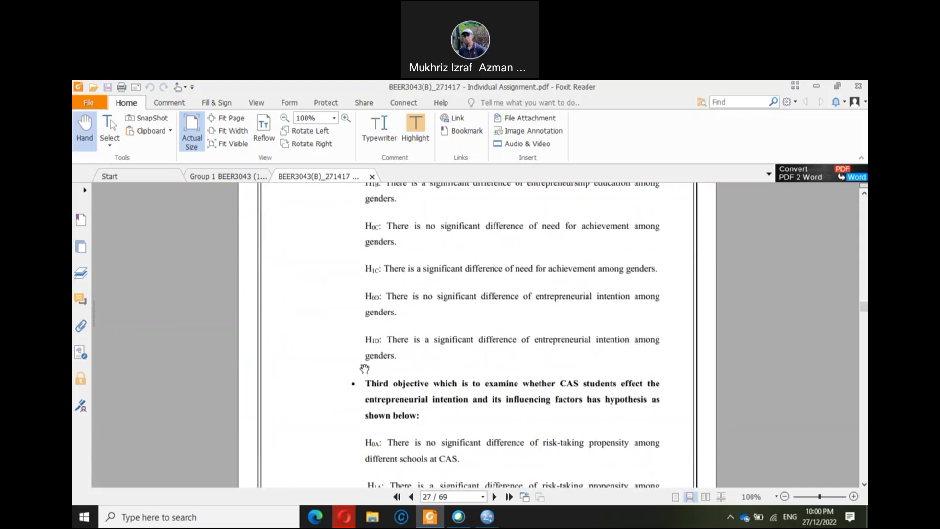
pyautogui.scroll(10, 364, 368)
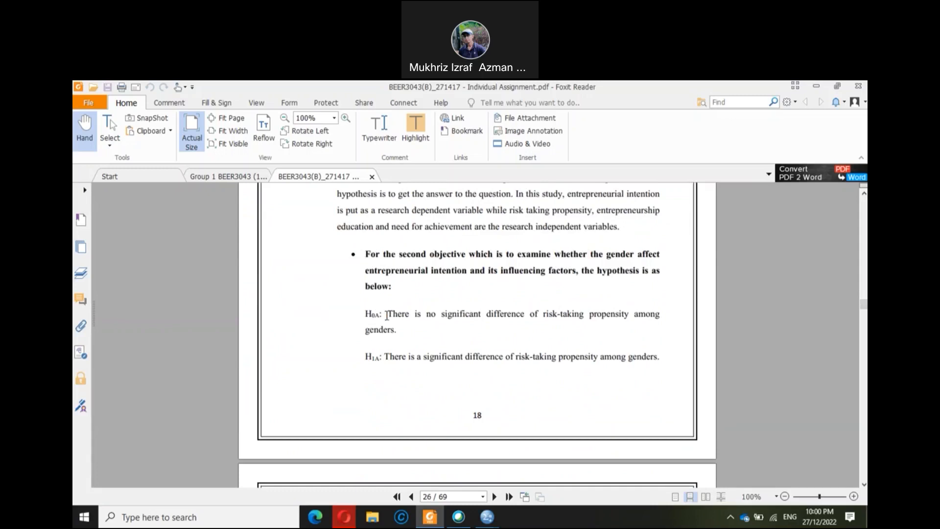
pyautogui.moveTo(405, 314); pyautogui.dragTo(523, 316)
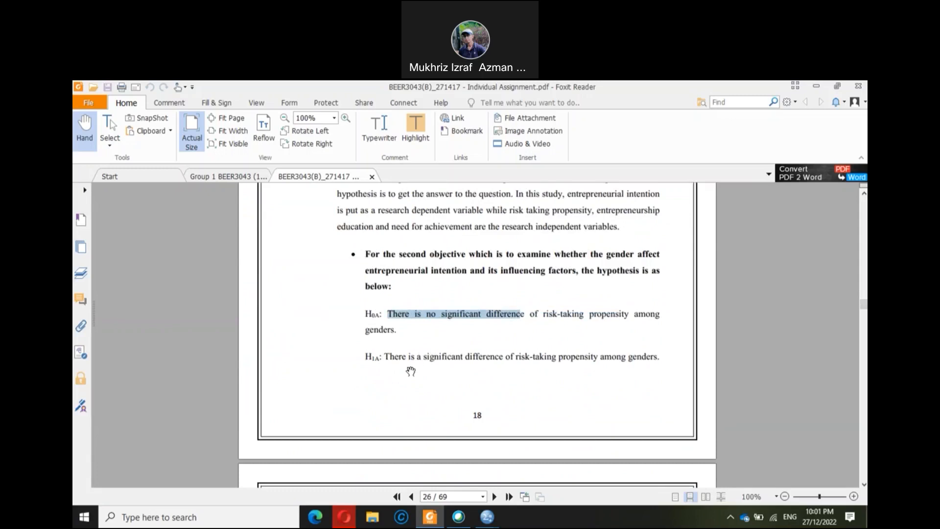
pyautogui.scroll(-3, 382, 343)
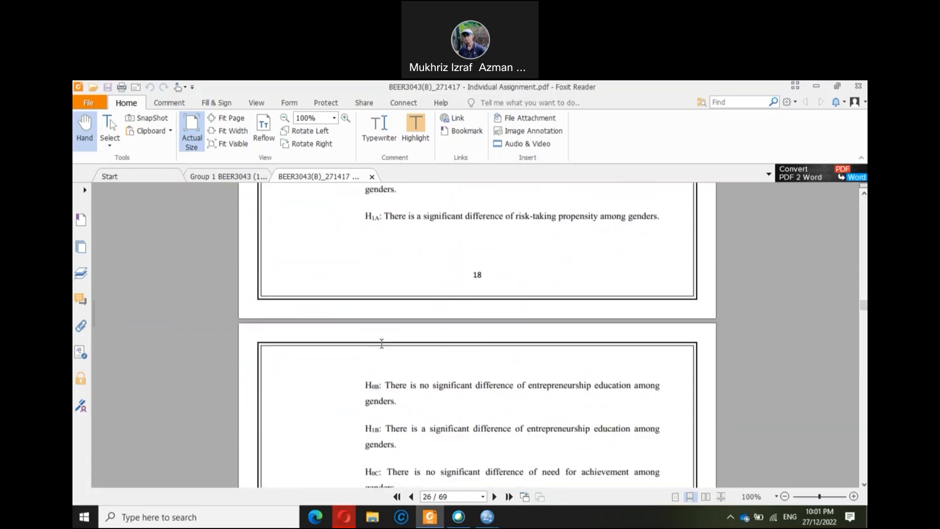
pyautogui.scroll(-3, 457, 328)
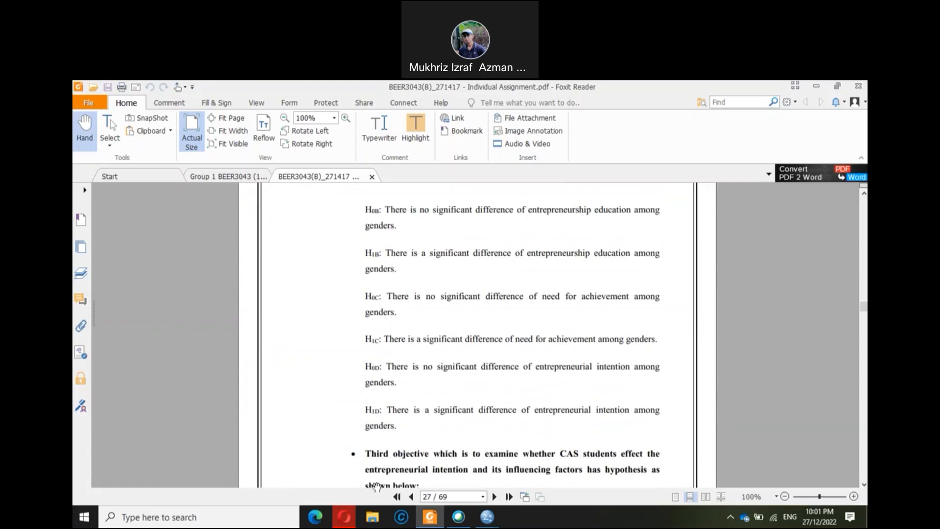
# Step: Switch to the SPSS Data Editor window holding the RESEARCH METHODS (3).sav dataset
pyautogui.moveTo(484, 519)
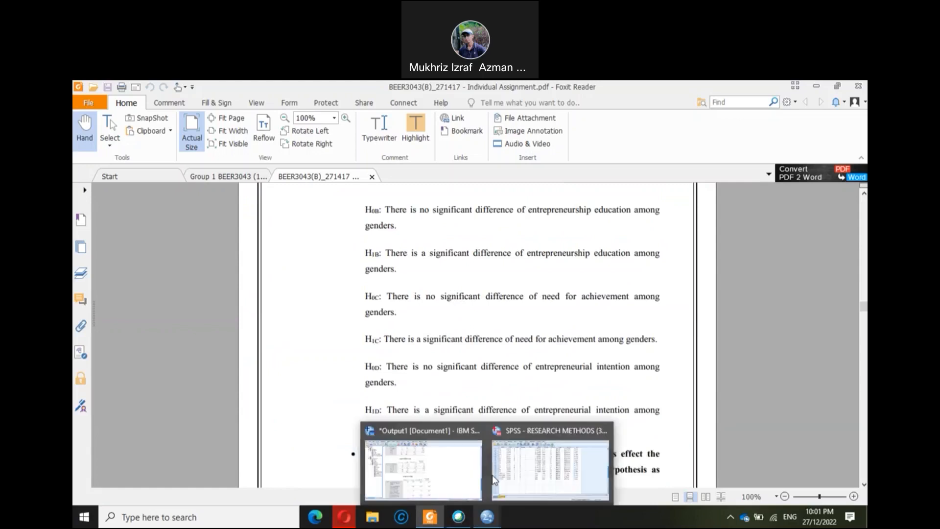
pyautogui.click(505, 473)
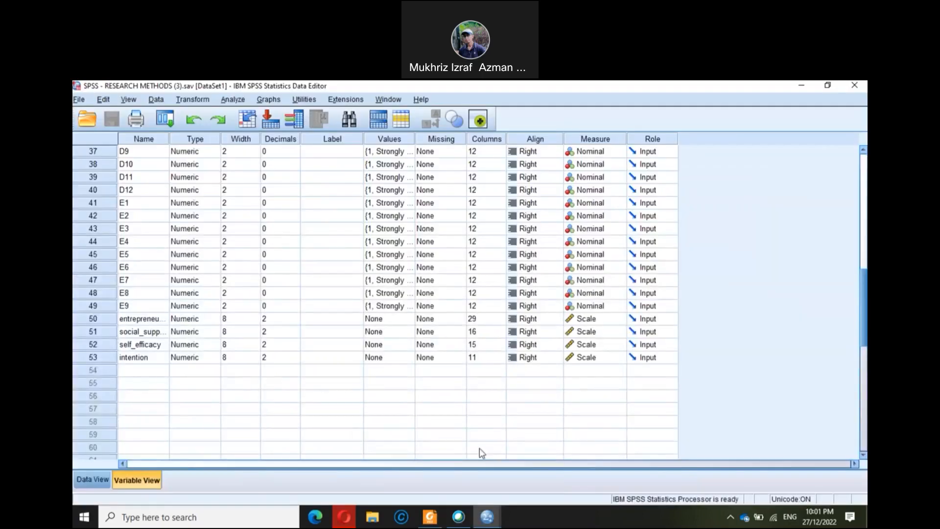
pyautogui.click(225, 101)
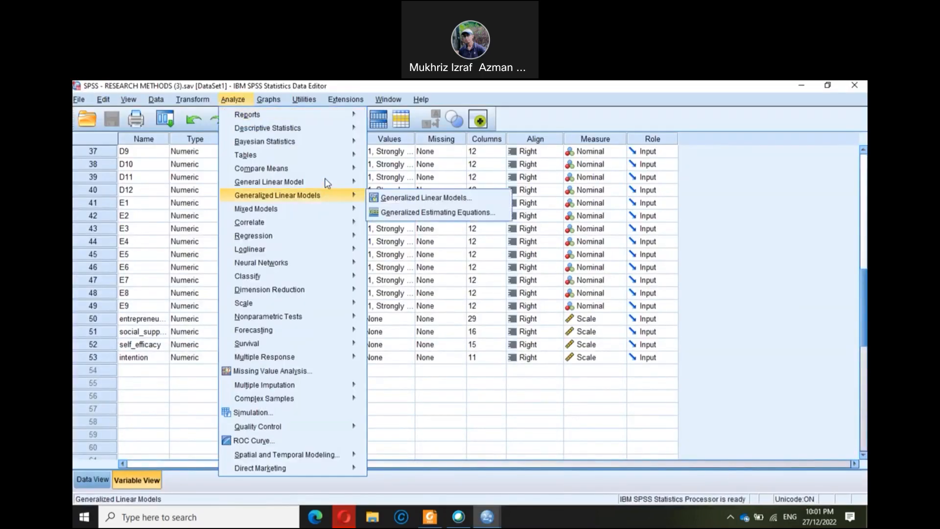
pyautogui.moveTo(338, 174)
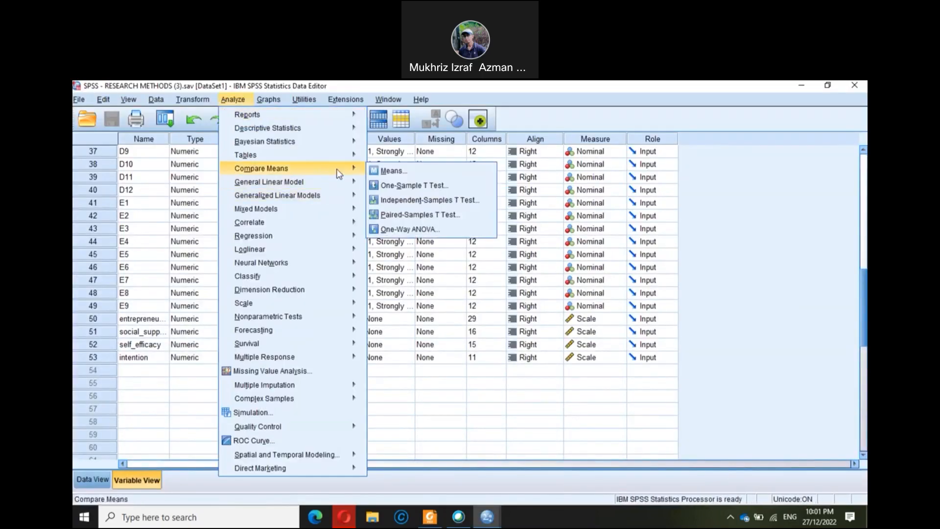
pyautogui.click(414, 200)
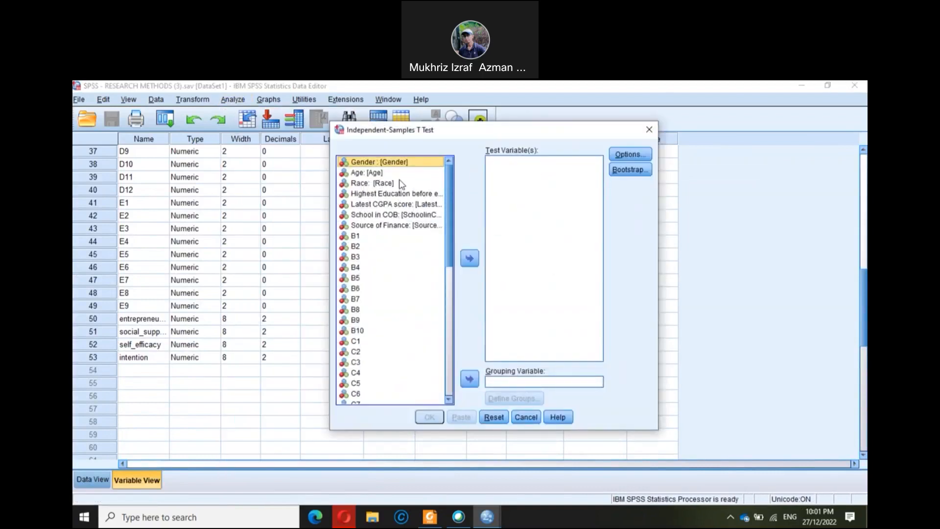
pyautogui.scroll(-10, 434, 311)
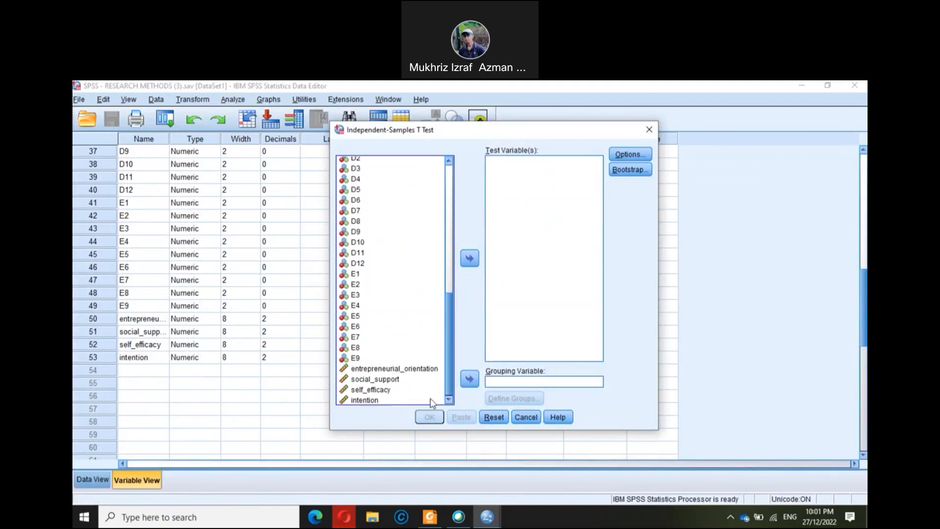
pyautogui.click(398, 368)
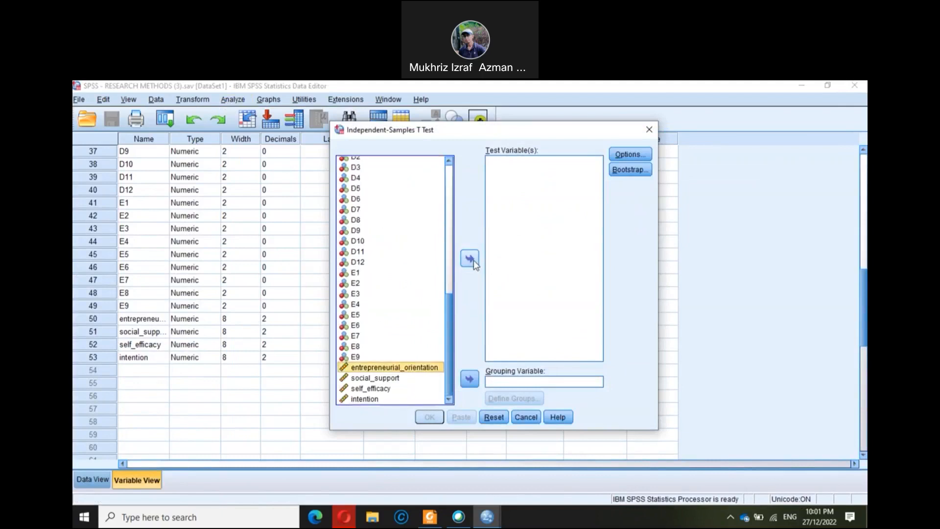
pyautogui.click(470, 259)
pyautogui.click(383, 389)
pyautogui.click(388, 378)
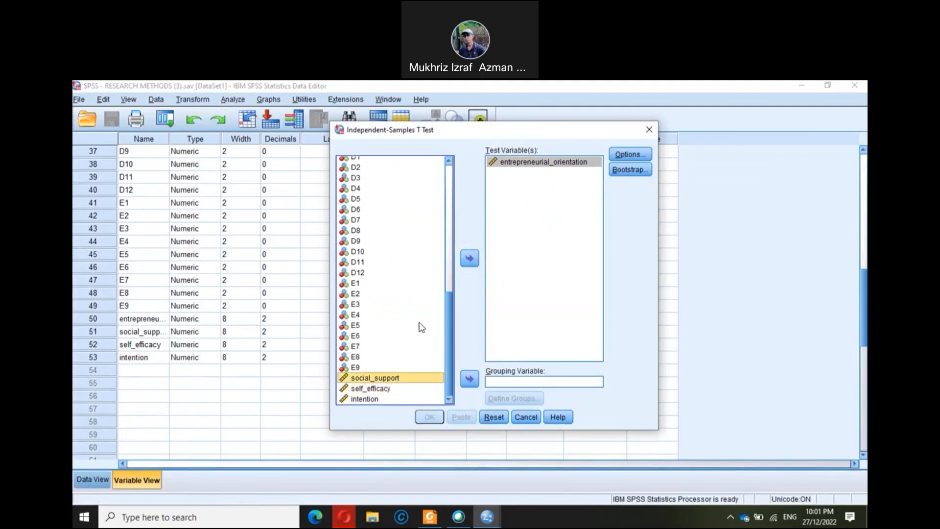
pyautogui.click(470, 259)
pyautogui.click(380, 388)
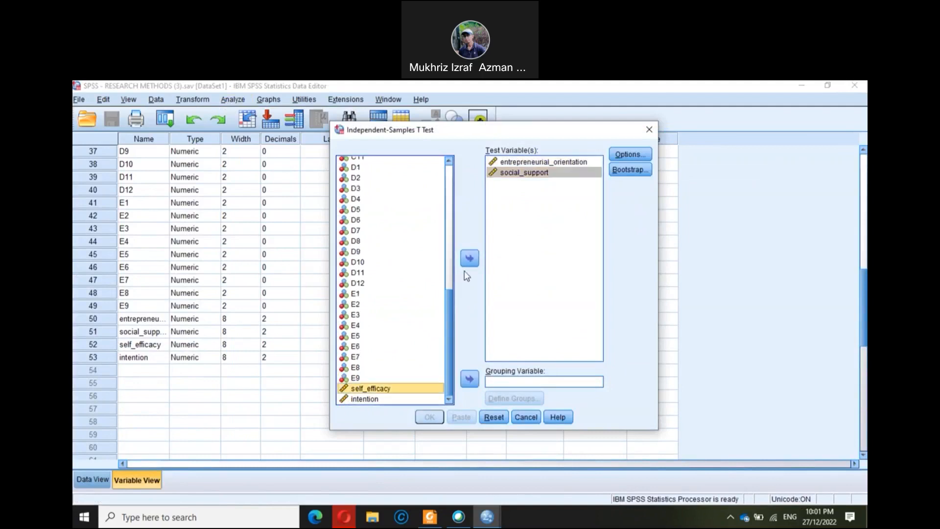
pyautogui.click(470, 259)
pyautogui.click(365, 399)
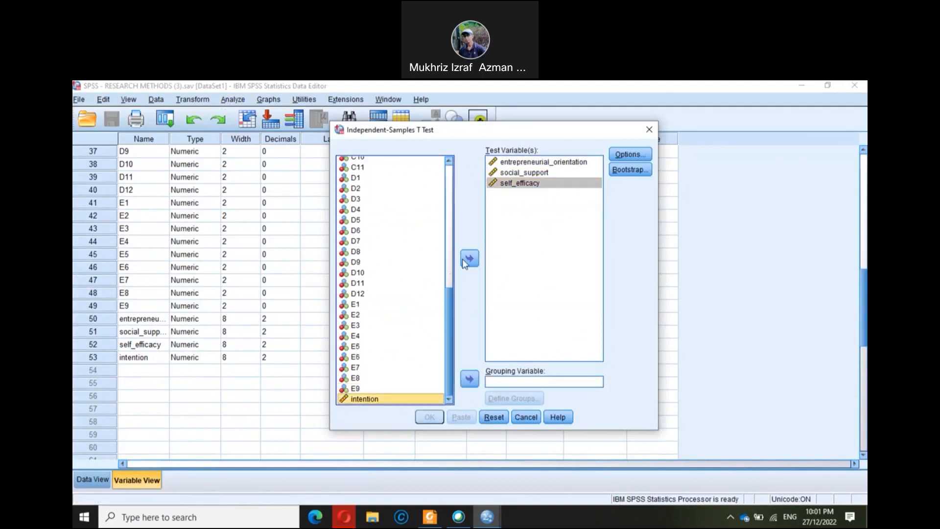
pyautogui.click(470, 259)
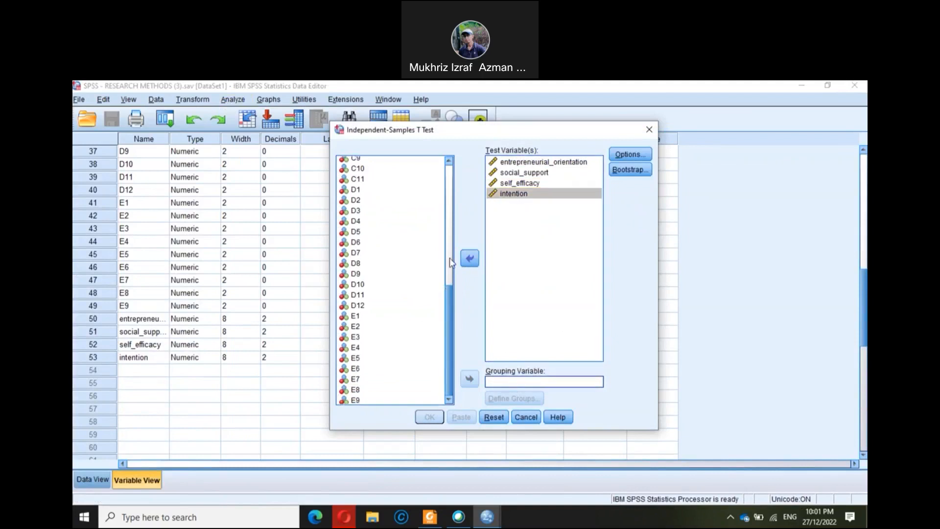
pyautogui.scroll(10, 451, 263)
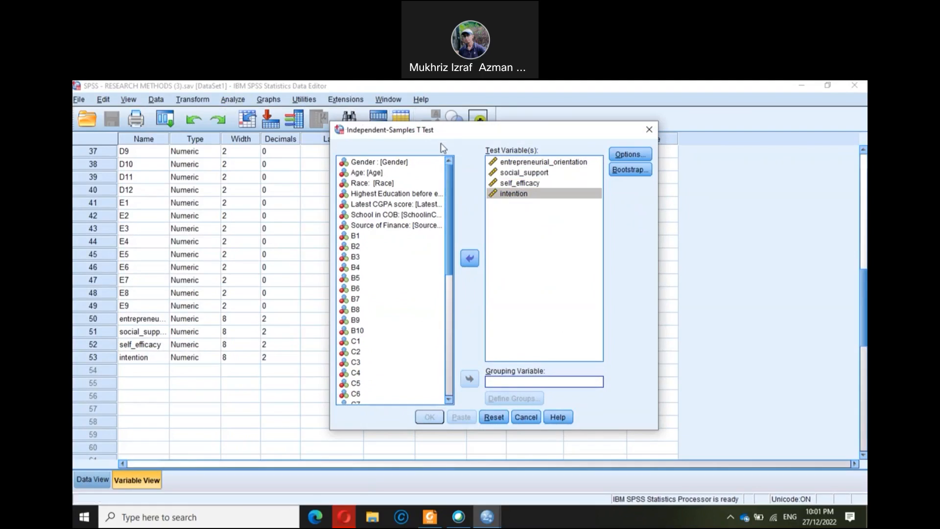
pyautogui.click(401, 163)
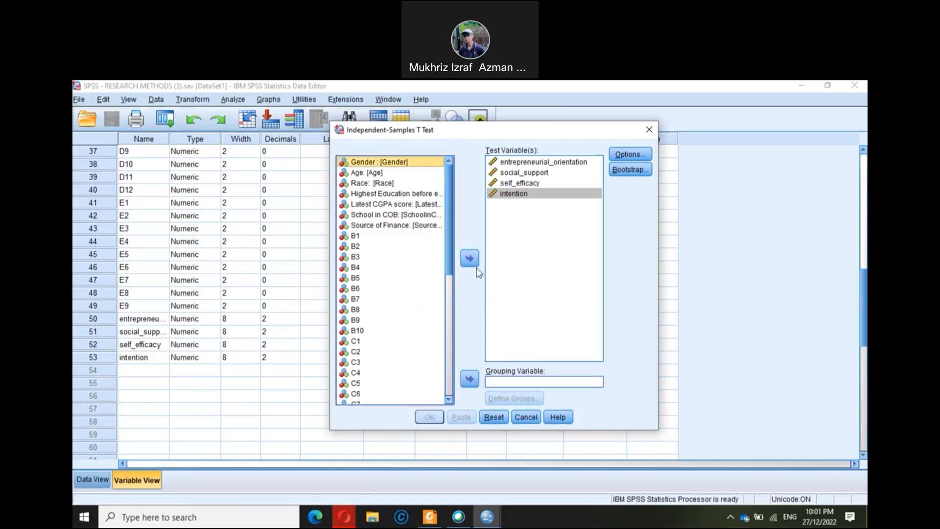
pyautogui.click(470, 379)
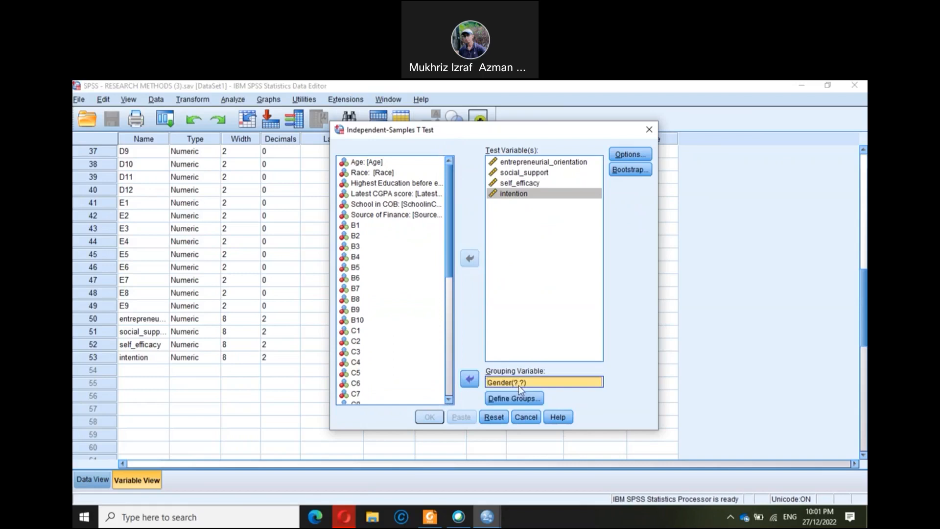
pyautogui.click(524, 421)
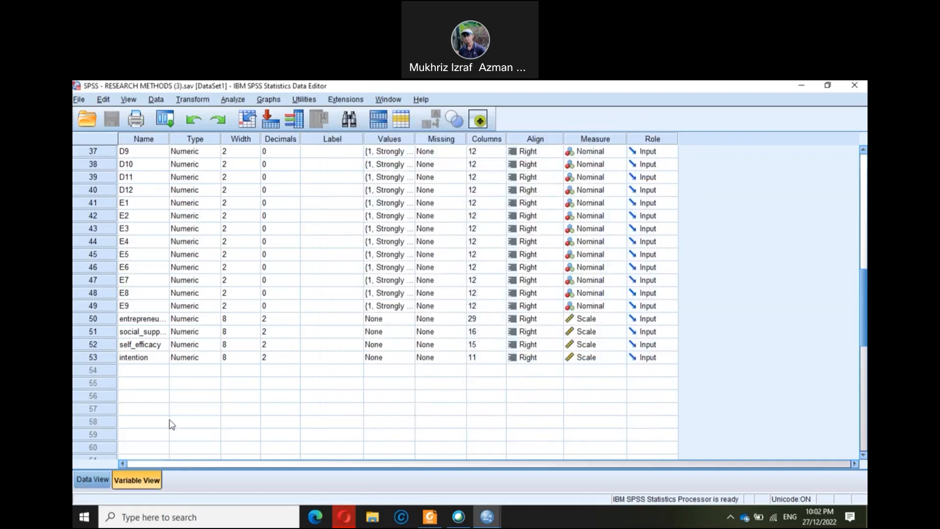
# Step: Check the value labels of the Gender variable for its group codes and leave them as they are
pyautogui.scroll(12, 292, 336)
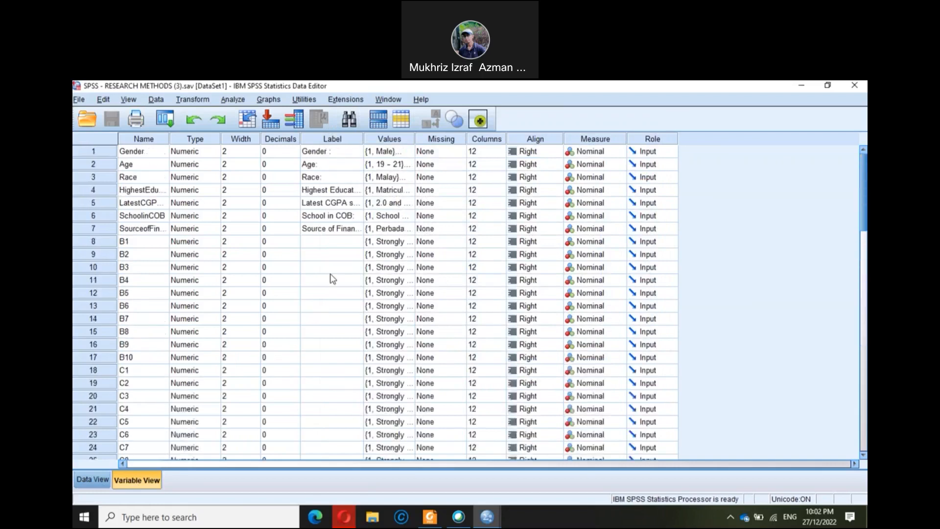
pyautogui.click(381, 153)
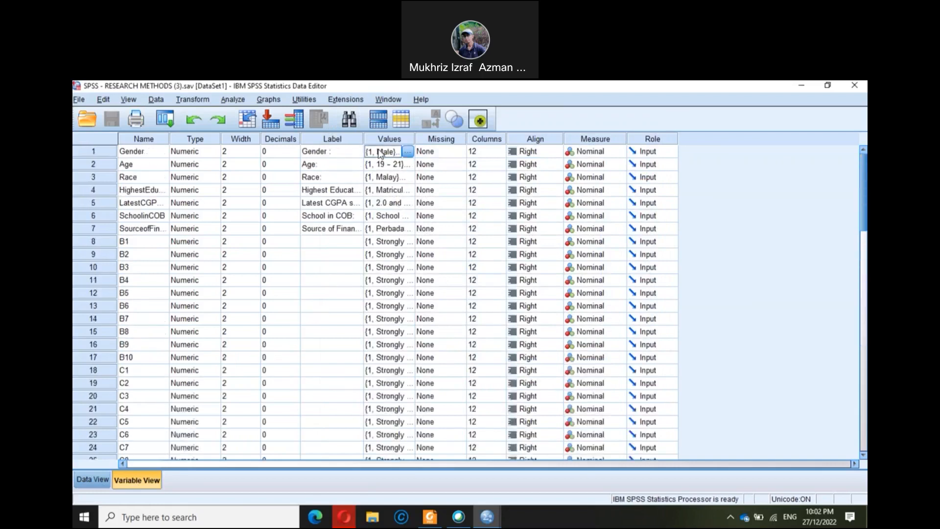
pyautogui.click(408, 151)
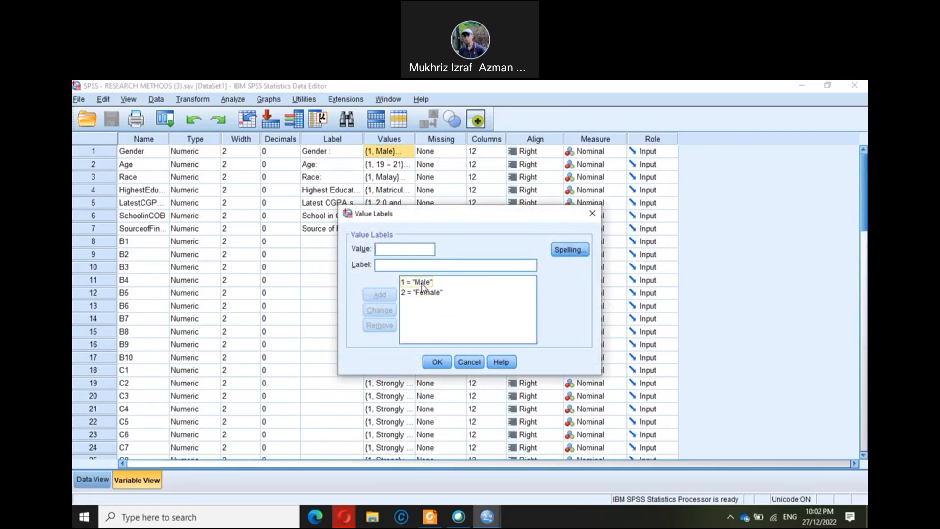
pyautogui.click(468, 363)
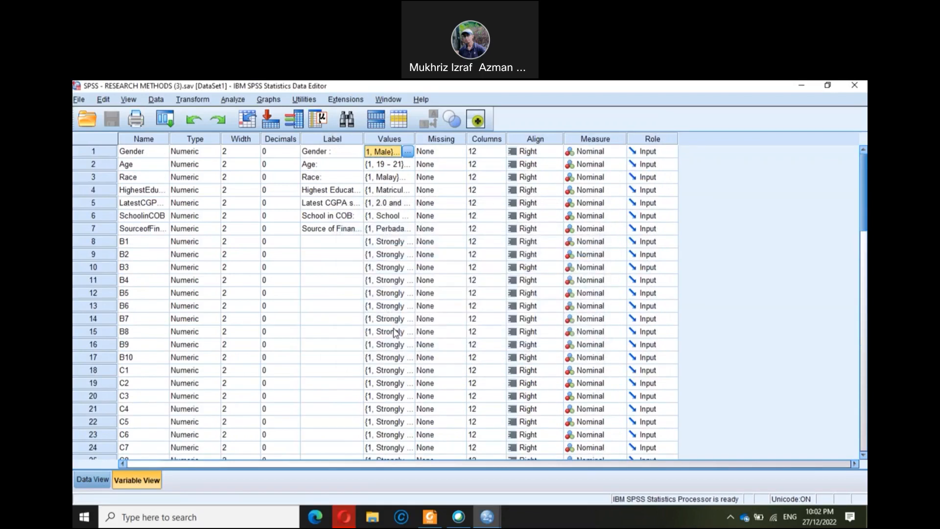
# Step: Start an Independent-Samples T Test with entrepreneurial_orientation, social_support, self_efficacy and intention as test variables
pyautogui.click(232, 99)
pyautogui.moveTo(292, 169)
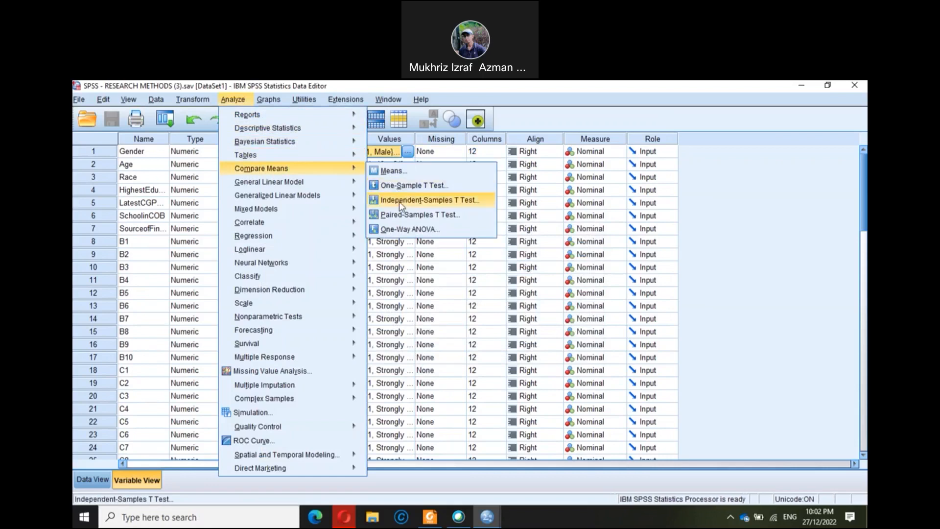
pyautogui.click(400, 206)
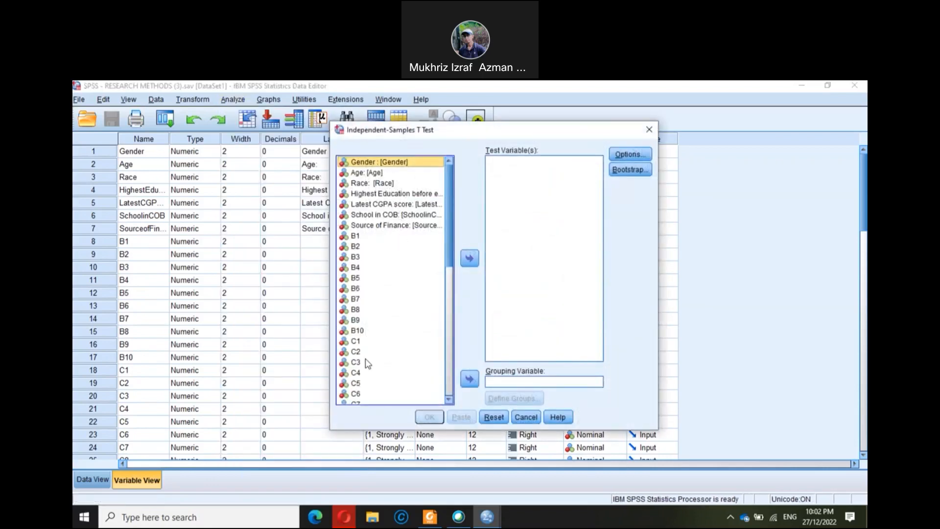
pyautogui.scroll(-10, 365, 370)
pyautogui.click(365, 369)
pyautogui.click(469, 258)
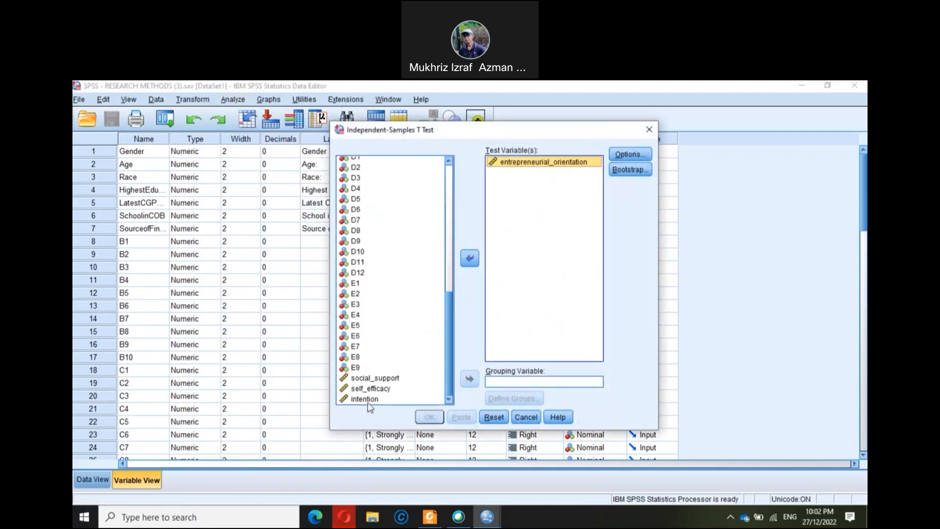
pyautogui.click(374, 378)
pyautogui.click(469, 258)
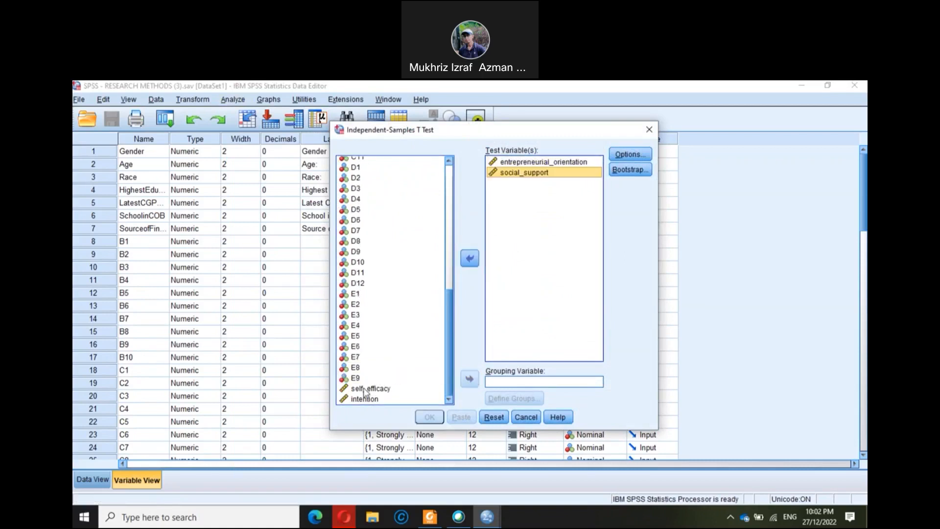
pyautogui.click(469, 257)
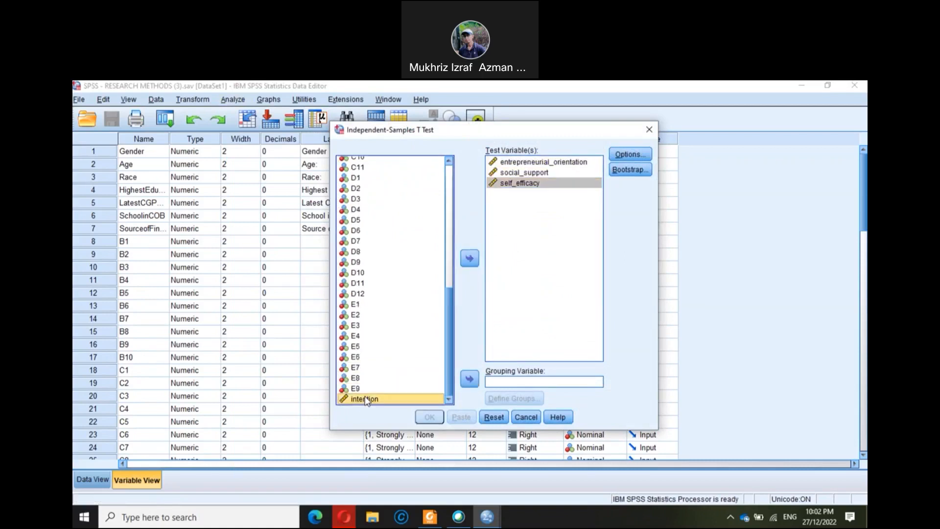
pyautogui.click(471, 258)
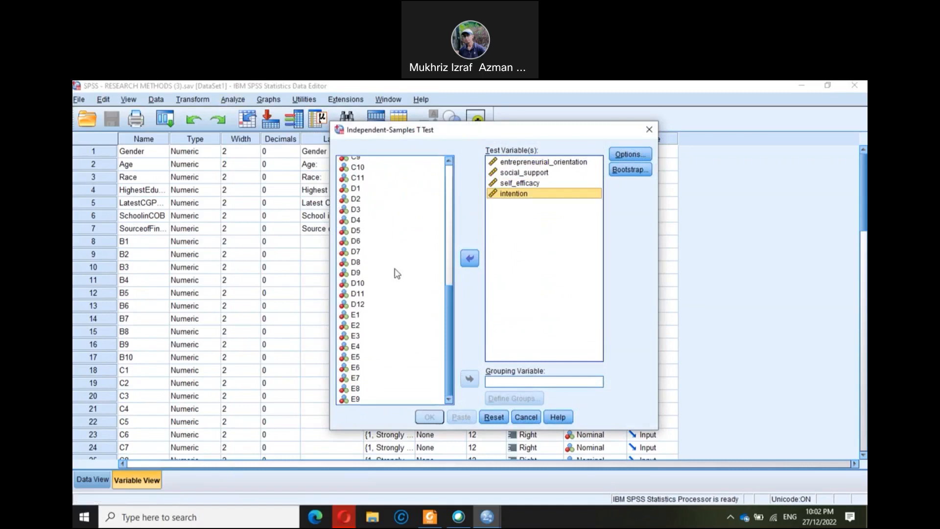
# Step: Make Gender the grouping variable with Group 1 as 1 and Group 2 as 2, and run the t-test
pyautogui.scroll(5, 358, 205)
pyautogui.scroll(5, 358, 206)
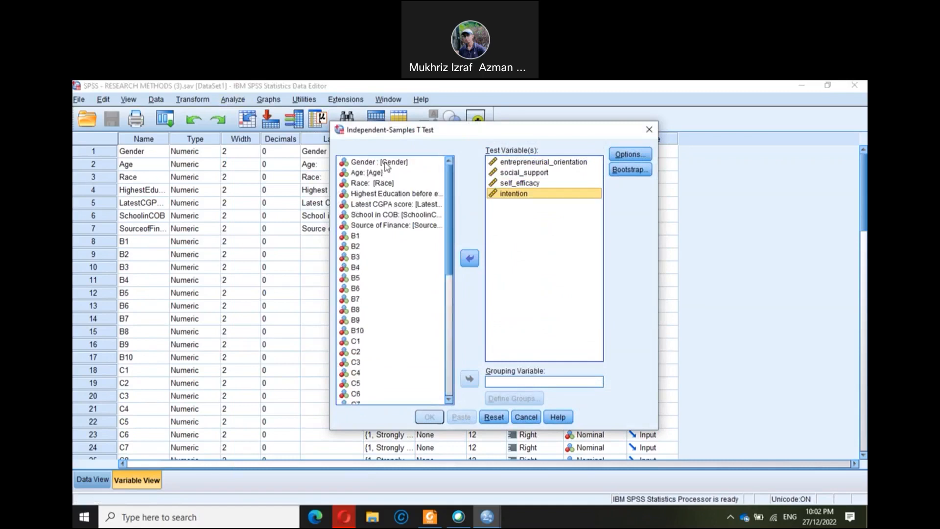
pyautogui.click(375, 163)
pyautogui.click(471, 379)
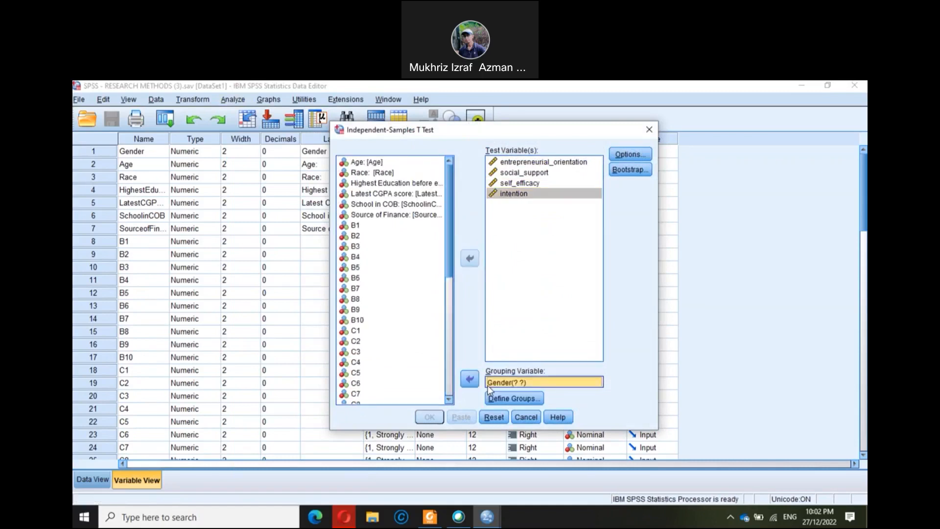
pyautogui.click(510, 399)
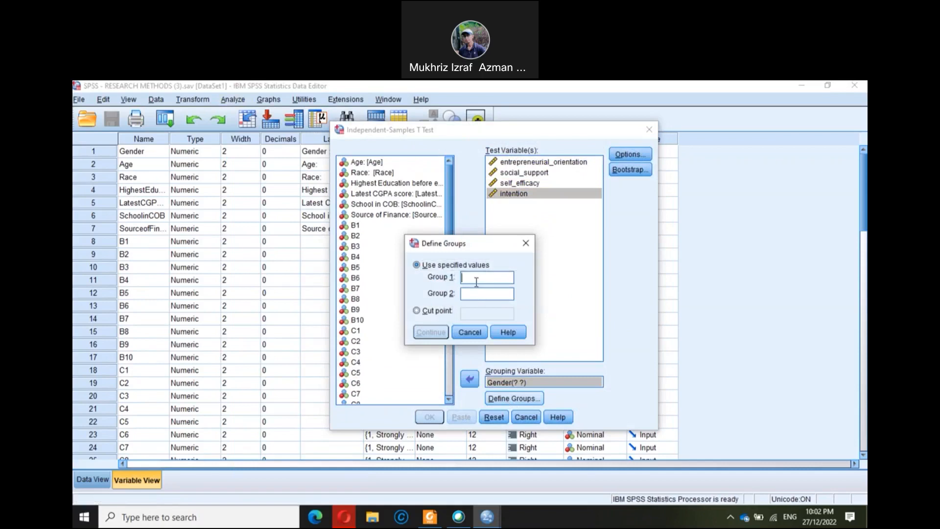
pyautogui.write('1')
pyautogui.click(477, 295)
pyautogui.write('2')
pyautogui.click(431, 333)
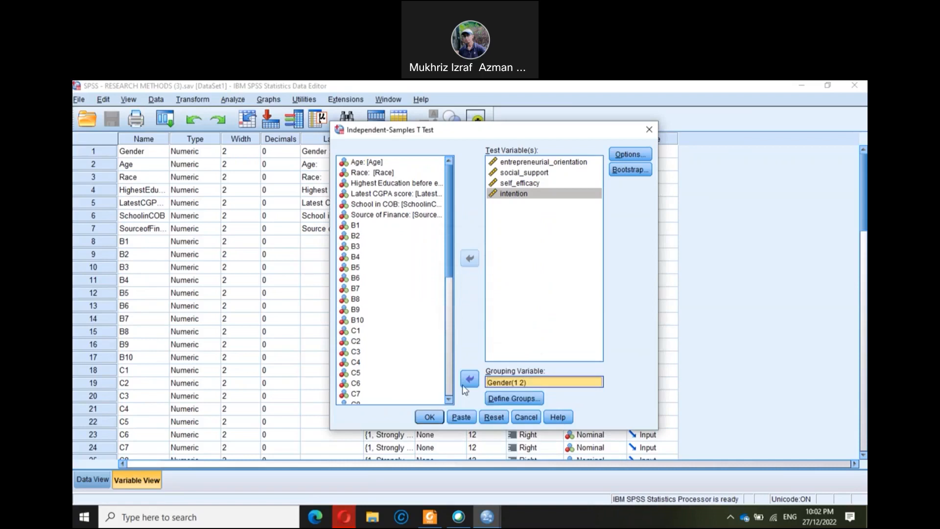
pyautogui.click(426, 417)
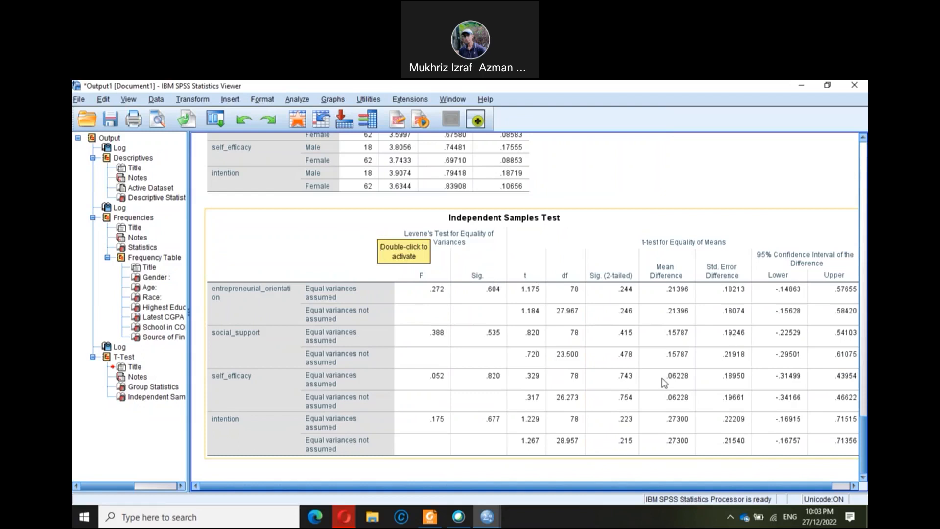
# Step: Examine the T-Test output, covering Levene's test and Sig. (2-tailed) in the Independent Samples Test table and the Group Statistics by gender
pyautogui.hscroll(3, 576, 488)
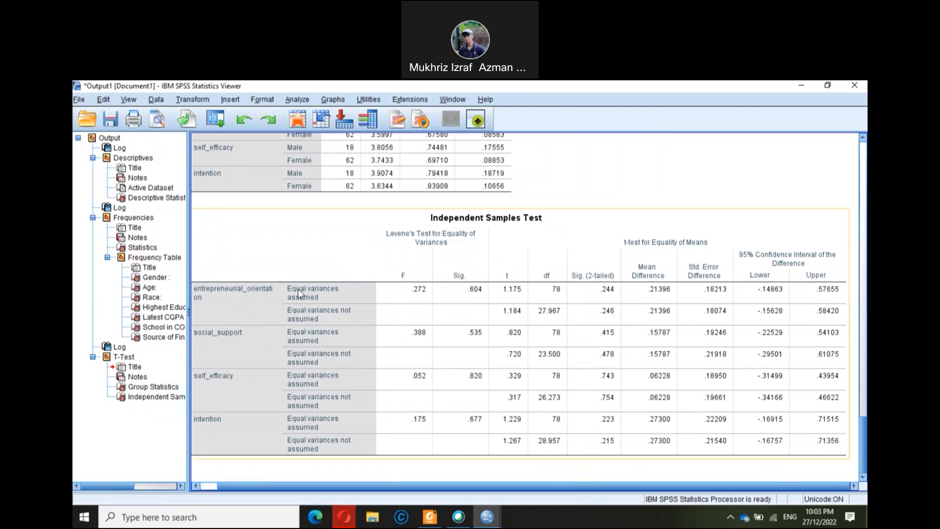
pyautogui.click(290, 323)
pyautogui.click(290, 324)
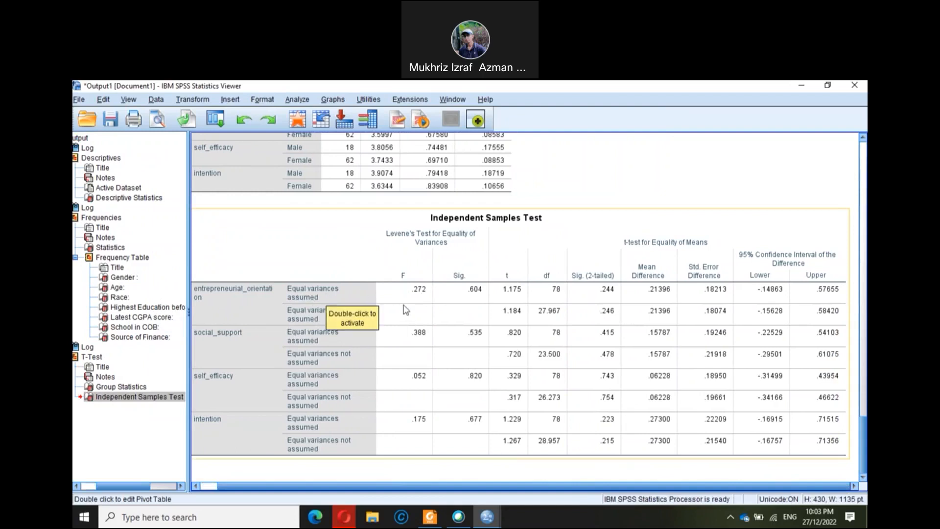
pyautogui.click(413, 293)
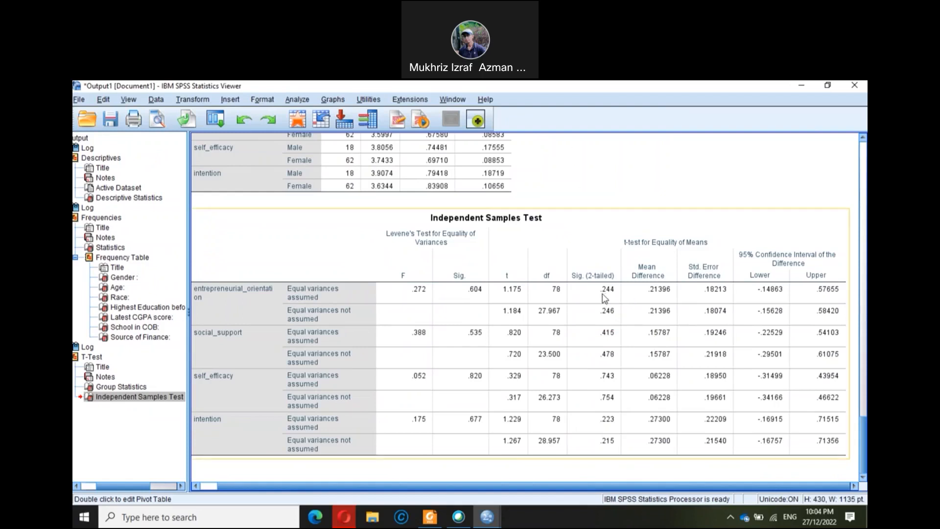
pyautogui.scroll(5, 595, 287)
pyautogui.scroll(-3, 578, 236)
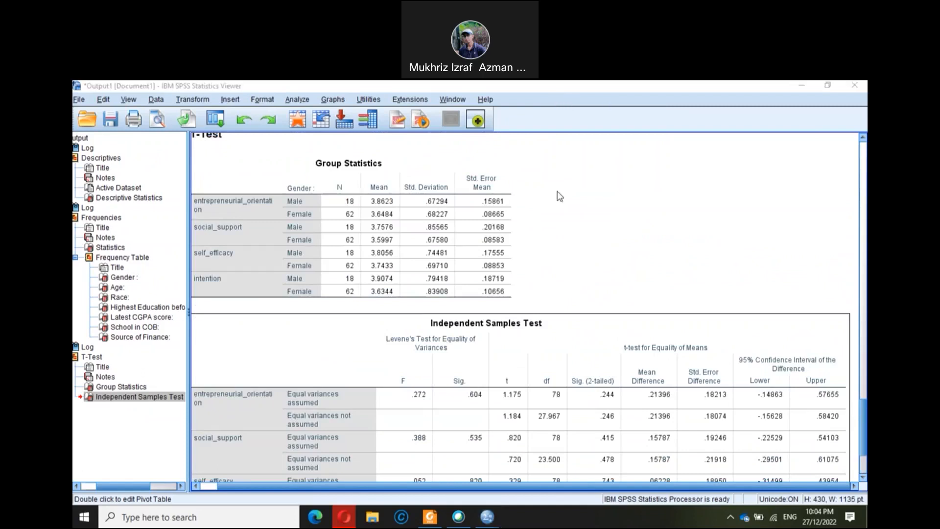
pyautogui.moveTo(583, 170)
pyautogui.mouseDown()
pyautogui.moveTo(555, 213)
pyautogui.moveTo(590, 227)
pyautogui.mouseUp()
pyautogui.moveTo(655, 169)
pyautogui.mouseDown()
pyautogui.moveTo(654, 223)
pyautogui.moveTo(685, 180)
pyautogui.moveTo(690, 205)
pyautogui.moveTo(684, 178)
pyautogui.moveTo(696, 177)
pyautogui.moveTo(698, 205)
pyautogui.mouseUp()
pyautogui.moveTo(757, 192)
pyautogui.mouseDown()
pyautogui.moveTo(770, 189)
pyautogui.moveTo(743, 270)
pyautogui.mouseUp()
pyautogui.click(800, 192)
pyautogui.moveTo(784, 247)
pyautogui.mouseDown()
pyautogui.moveTo(779, 276)
pyautogui.moveTo(789, 242)
pyautogui.mouseUp()
pyautogui.scroll(-5, 593, 255)
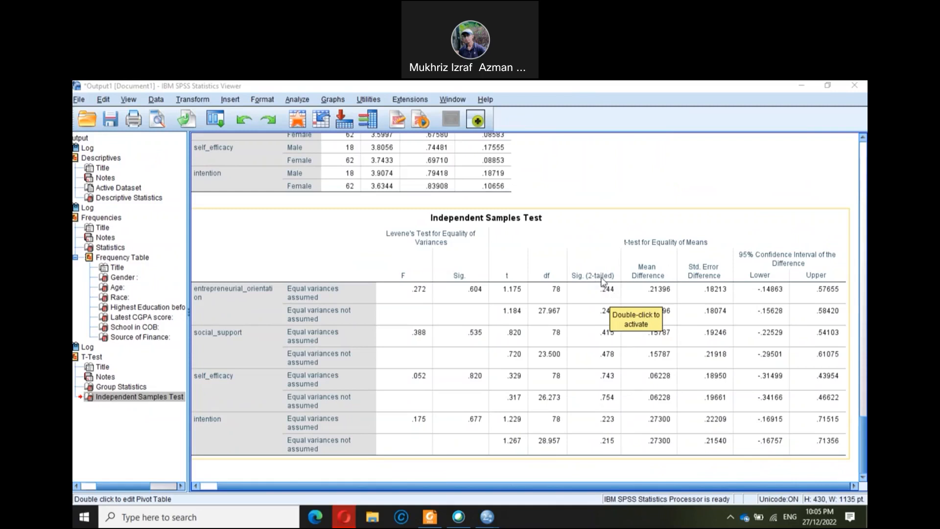
# Step: Switch to the individual assignment in Foxit Reader and read the risk-taking propensity hypotheses by gender under 2.4 Research Hypothesis, clearing the text selection
pyautogui.click(430, 517)
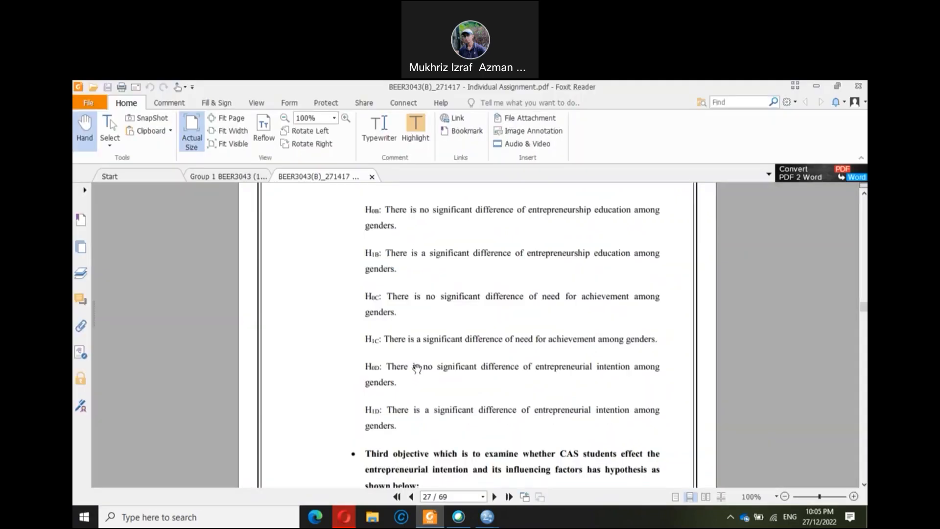
pyautogui.scroll(9, 418, 368)
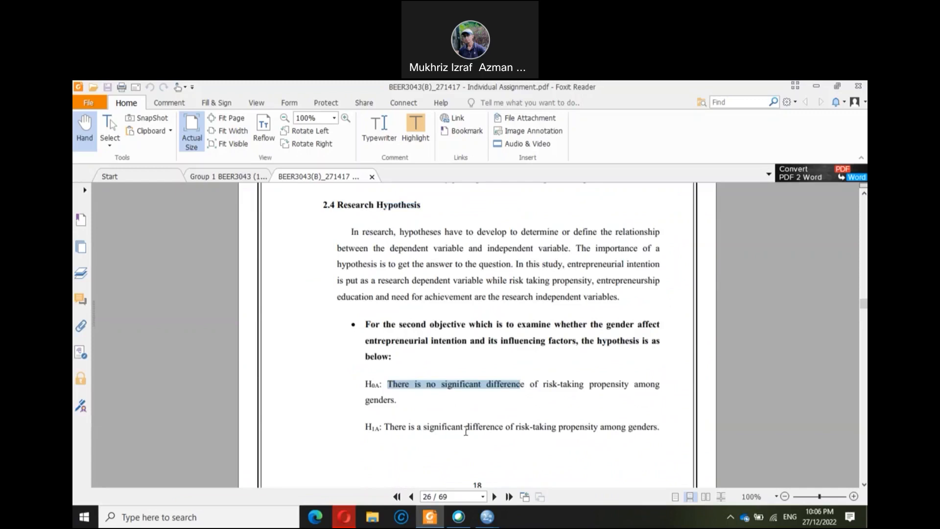
pyautogui.click(443, 395)
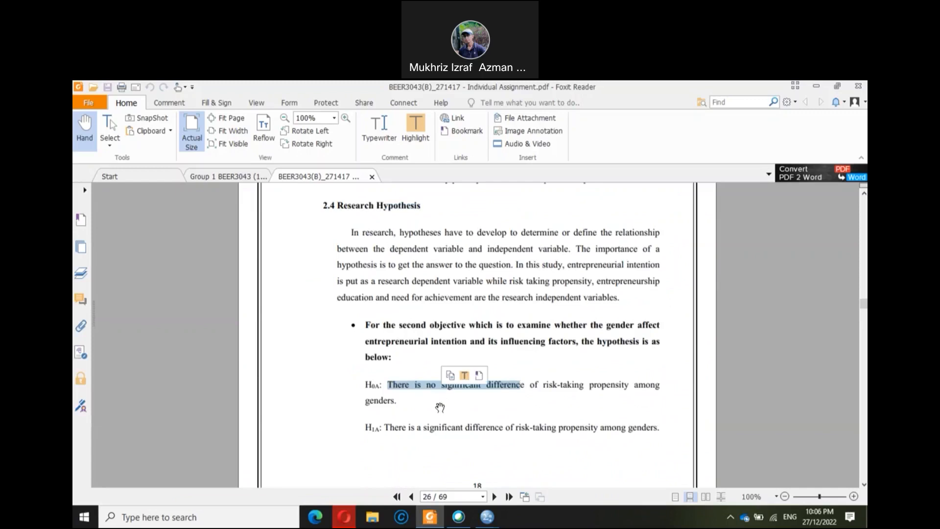
pyautogui.click(442, 403)
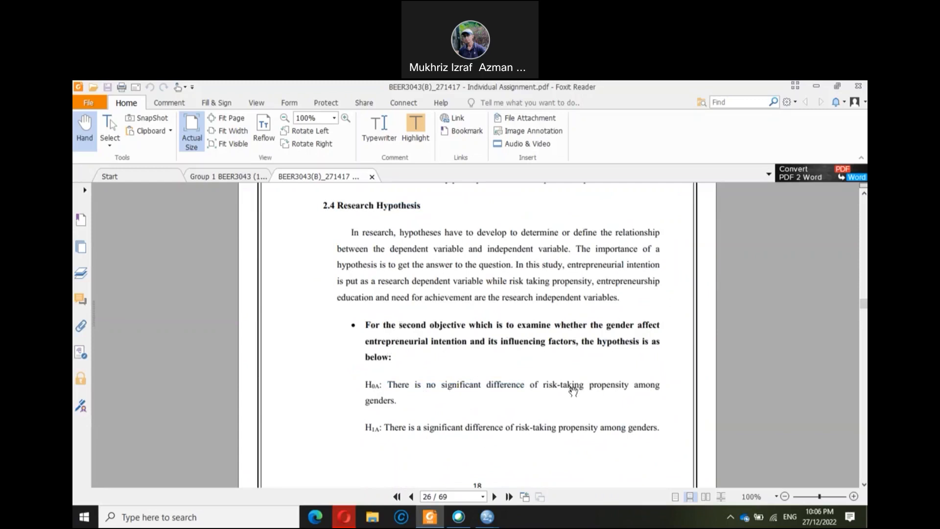
# Step: Return to the SPSS output and review the test and grouping variables in the Independent-Samples T Test settings without running it again
pyautogui.moveTo(492, 521)
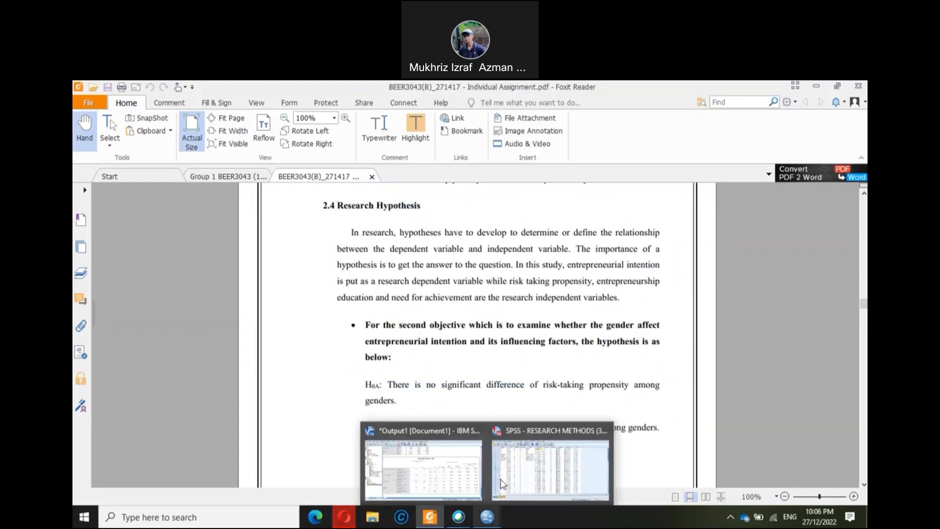
pyautogui.click(517, 462)
pyautogui.click(486, 515)
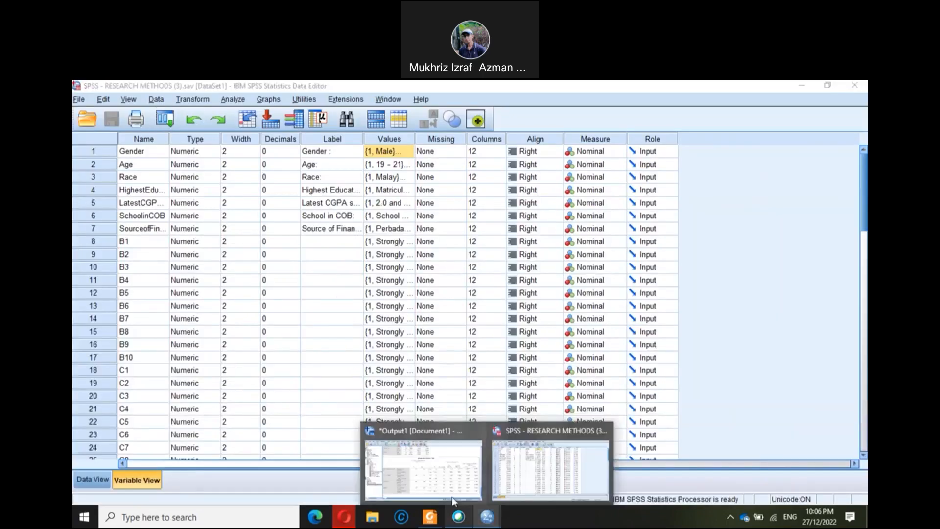
pyautogui.click(452, 495)
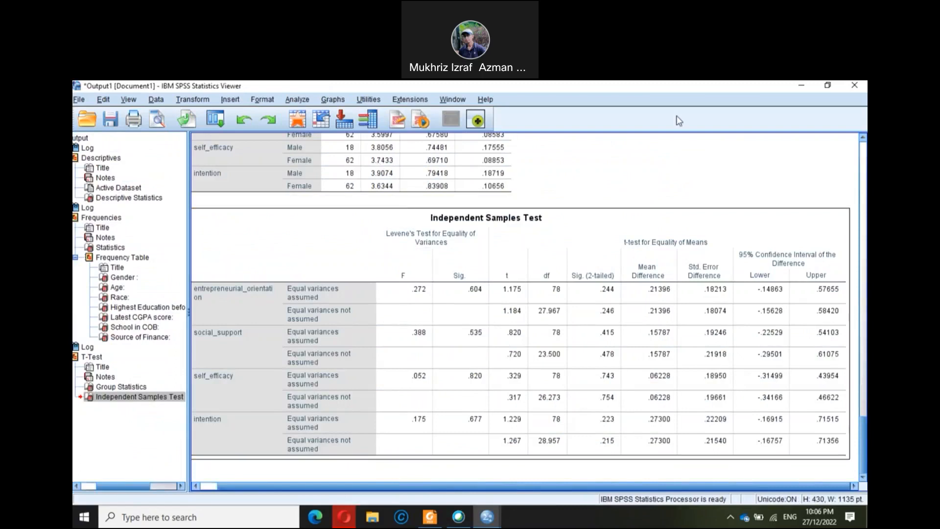
pyautogui.doubleClick(762, 84)
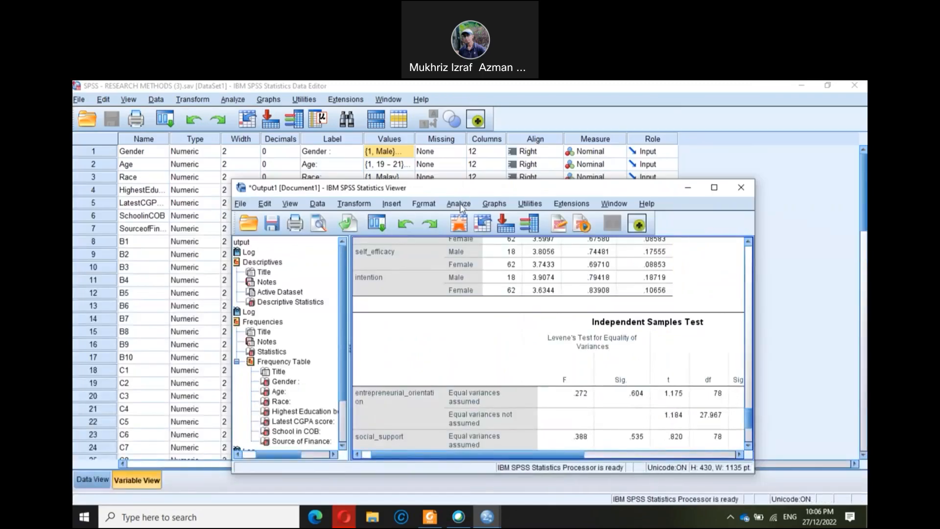
pyautogui.click(459, 204)
pyautogui.moveTo(543, 220)
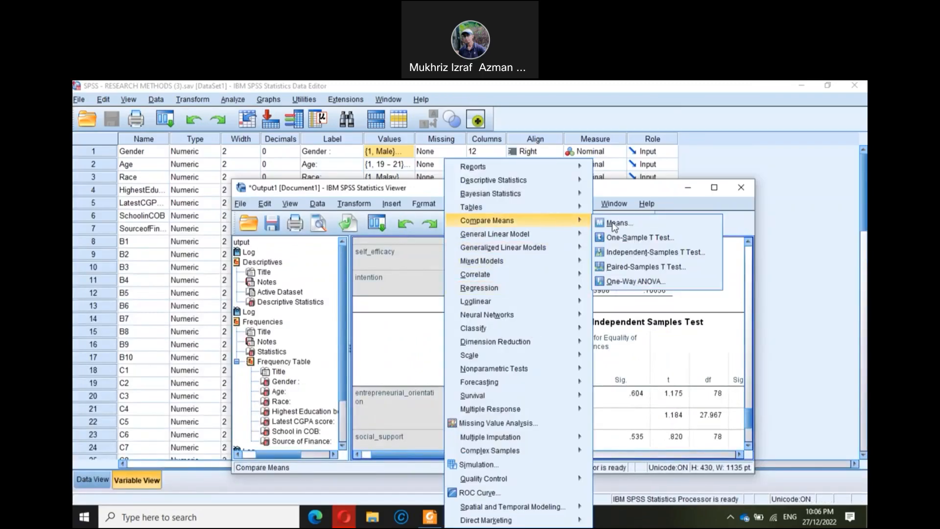
pyautogui.click(637, 258)
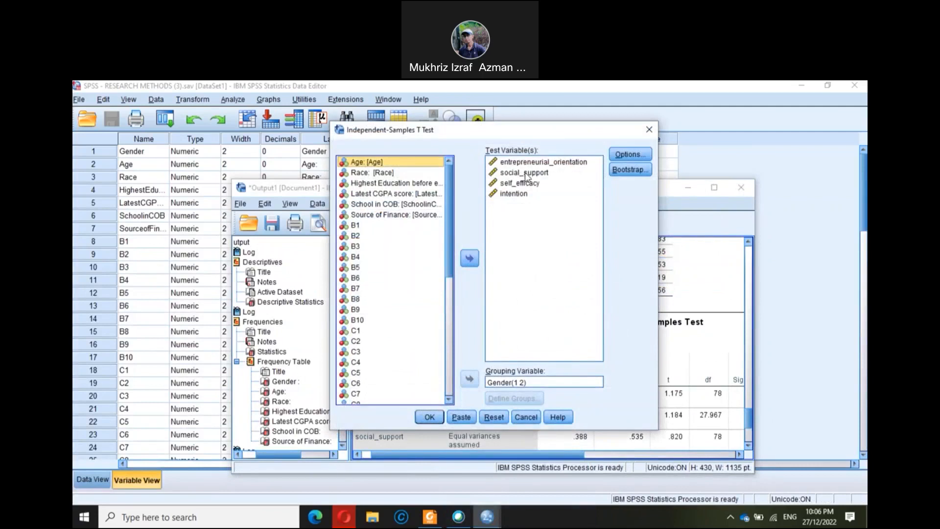
pyautogui.click(512, 194)
pyautogui.click(521, 417)
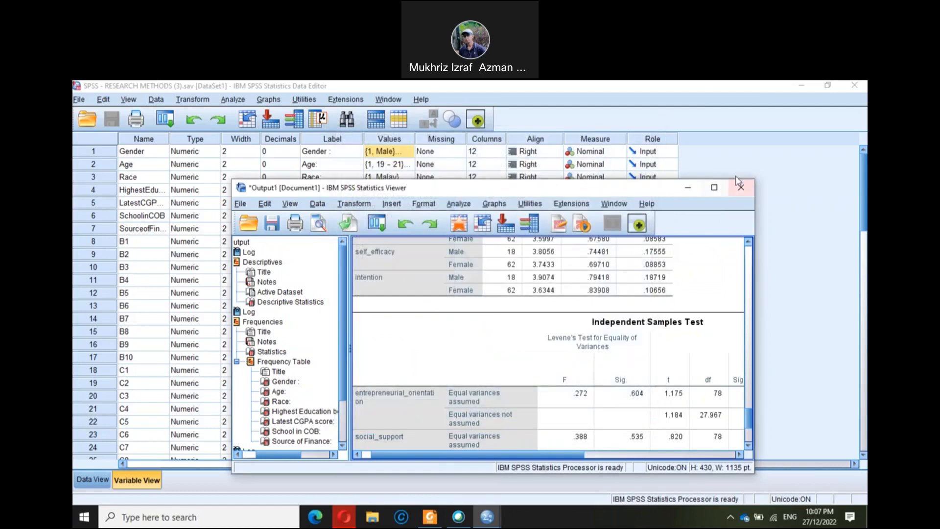
pyautogui.click(715, 188)
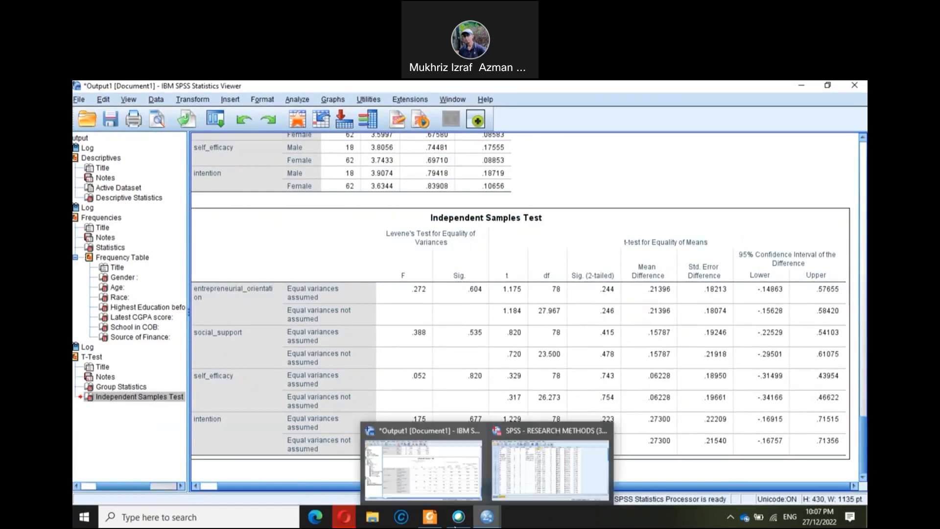
# Step: Switch to the Group 1 BEER3043 report in Foxit Reader and find its gender t-test tables and written interpretations, up to Table 4.11
pyautogui.moveTo(427, 509)
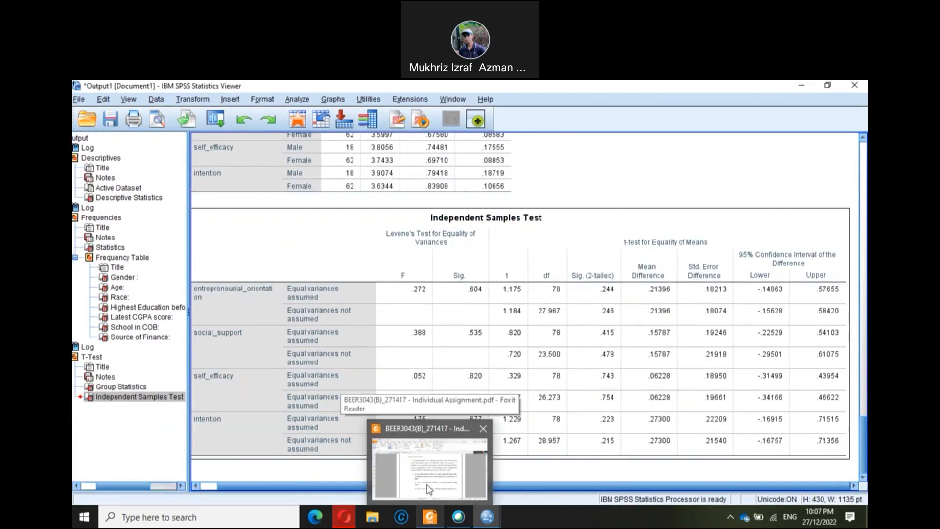
pyautogui.click(427, 499)
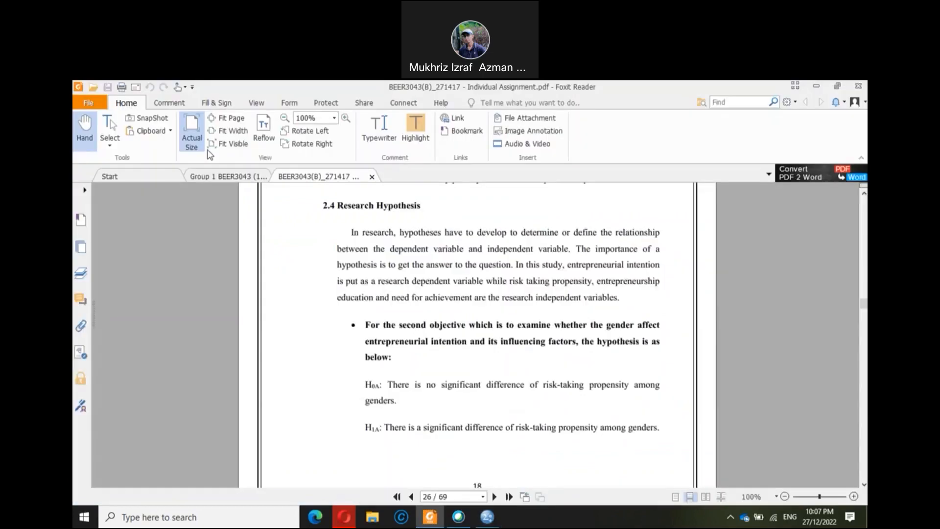
pyautogui.click(223, 177)
pyautogui.scroll(-3, 415, 335)
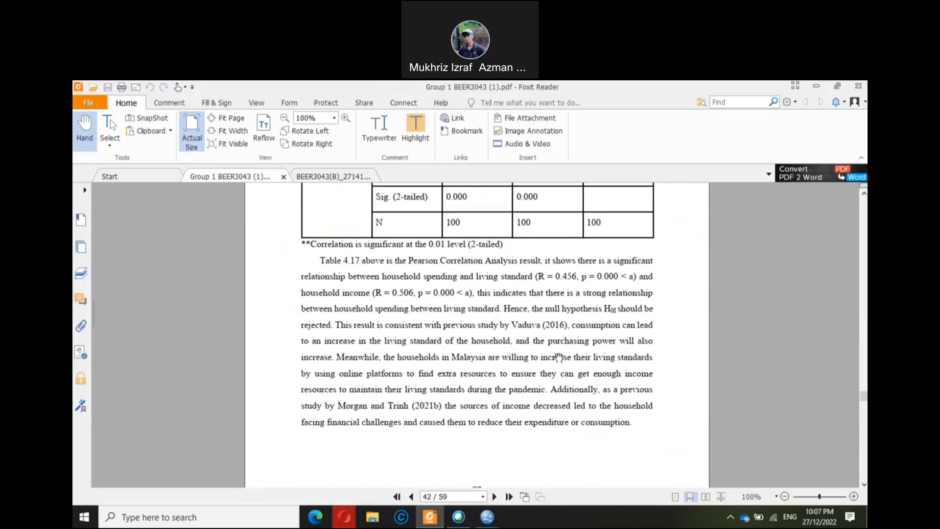
pyautogui.scroll(-10, 754, 371)
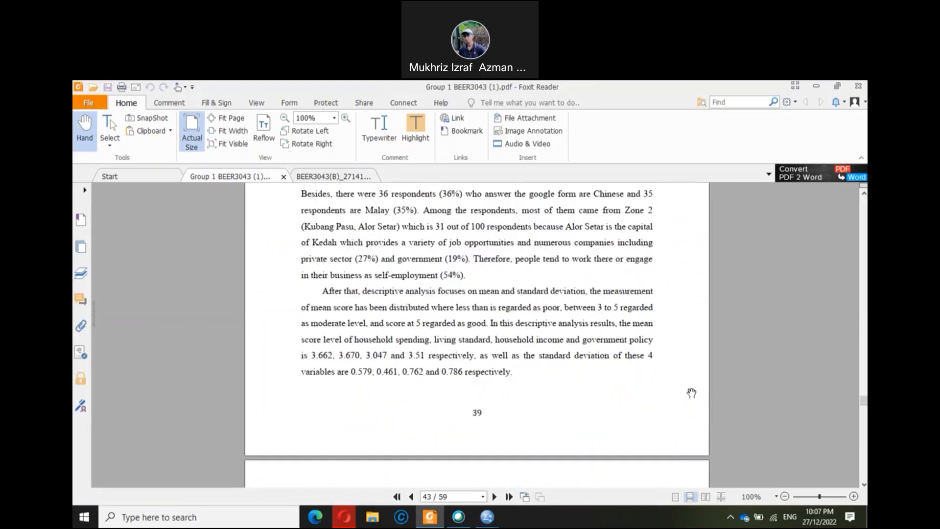
pyautogui.scroll(-10, 686, 389)
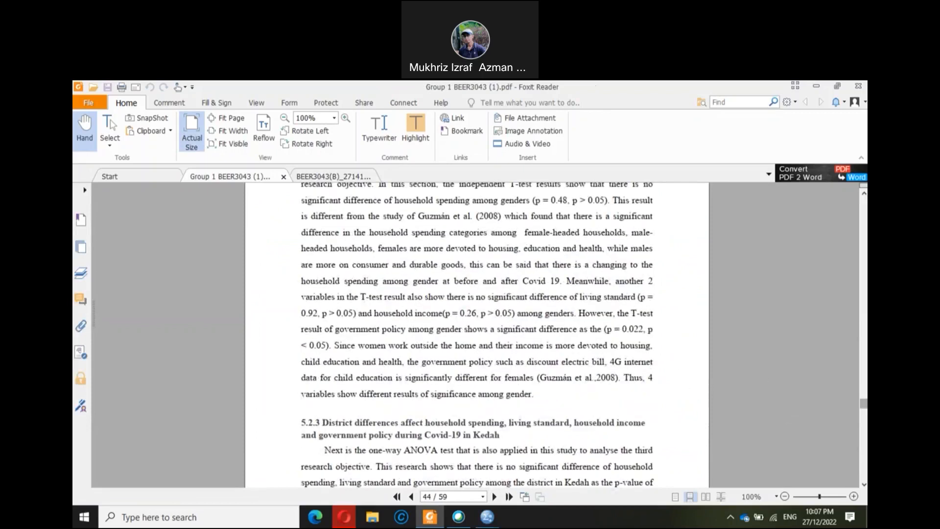
pyautogui.scroll(20, 716, 370)
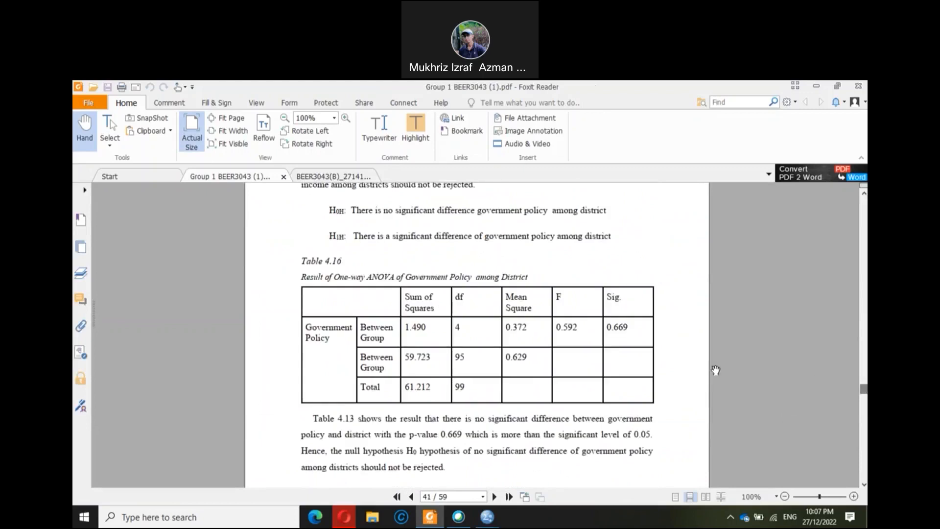
pyautogui.scroll(10, 716, 370)
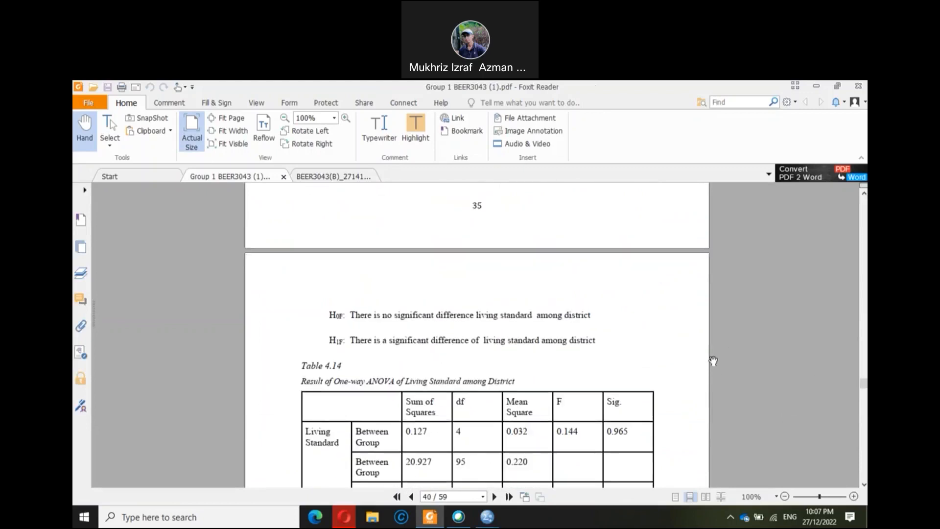
pyautogui.scroll(8, 681, 369)
pyautogui.scroll(10, 681, 369)
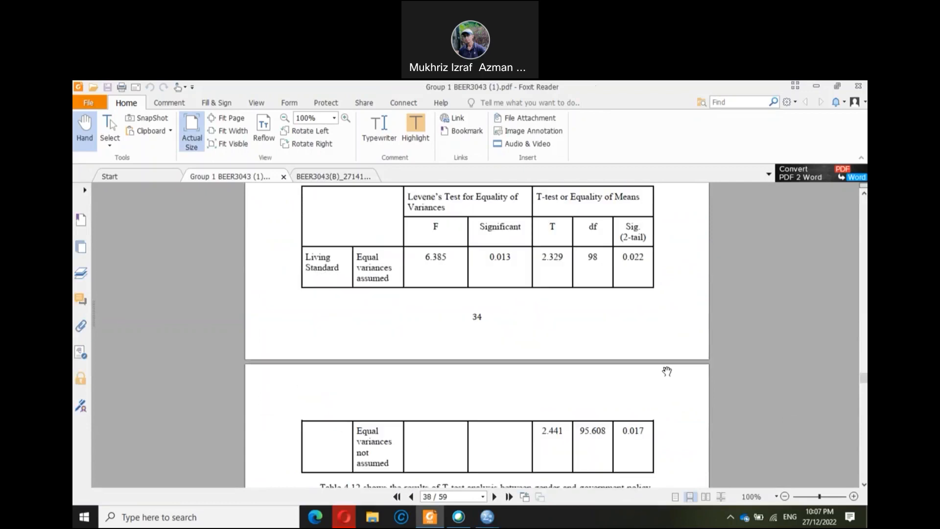
pyautogui.scroll(8, 459, 403)
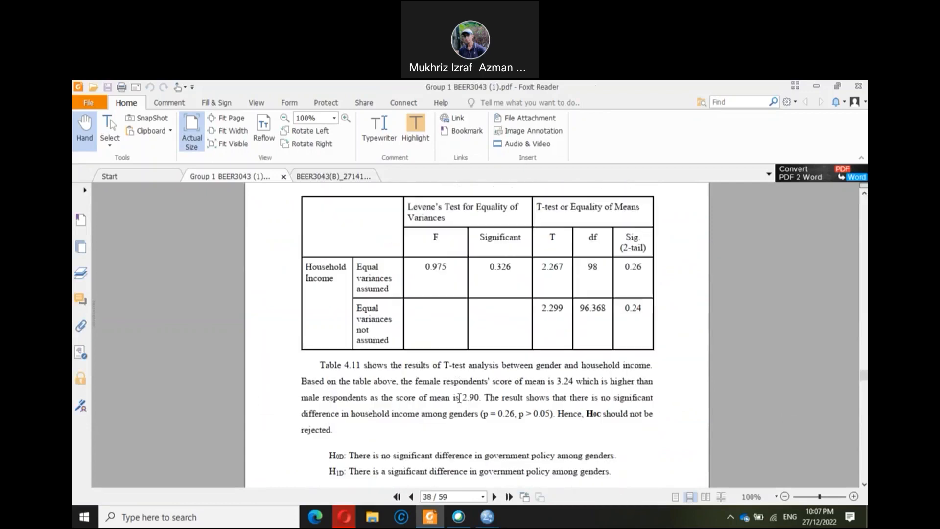
pyautogui.scroll(6, 459, 403)
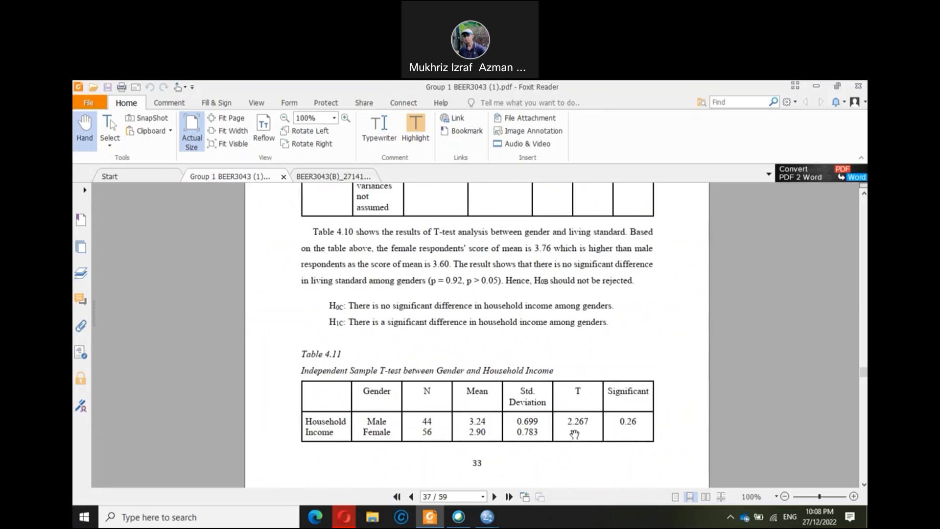
# Step: Compare the SPSS Independent Samples Test output with the columns of Table 4.11 in the Group 1 report
pyautogui.moveTo(487, 517)
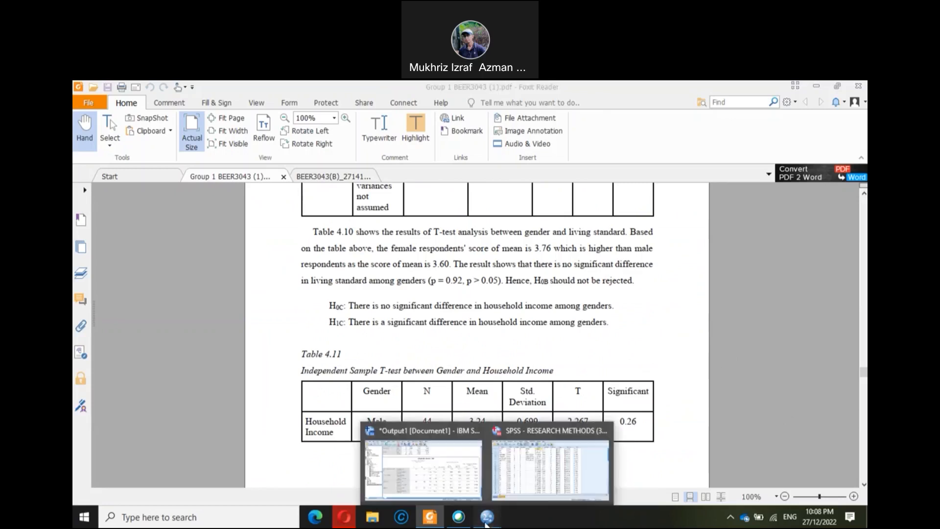
pyautogui.click(468, 490)
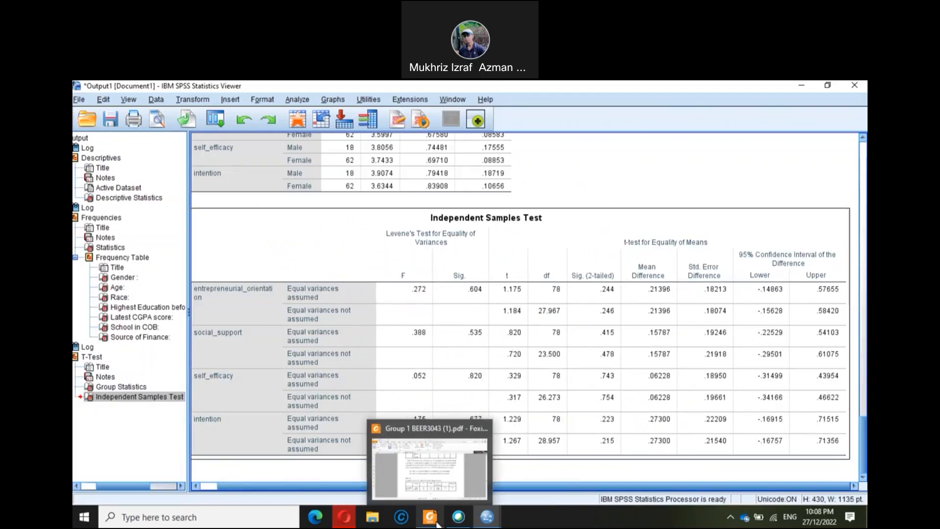
pyautogui.click(378, 434)
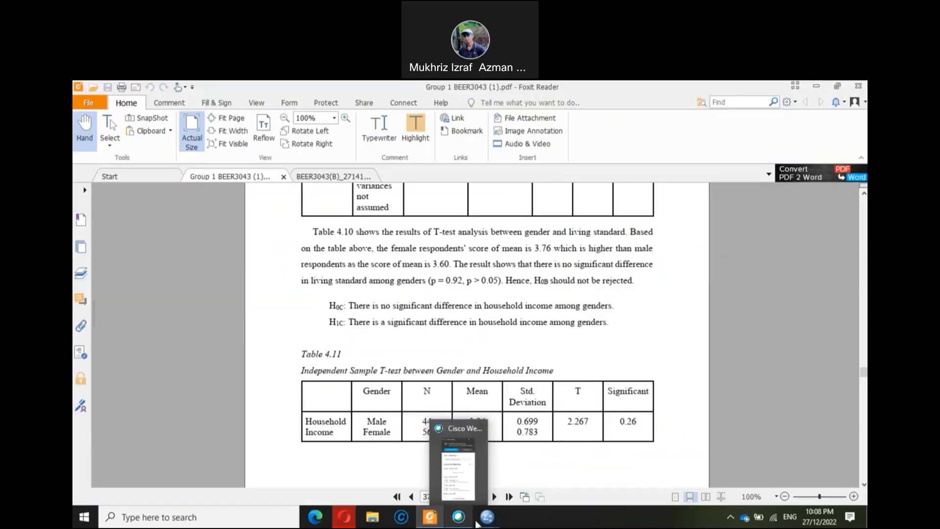
pyautogui.moveTo(486, 517)
pyautogui.click(460, 494)
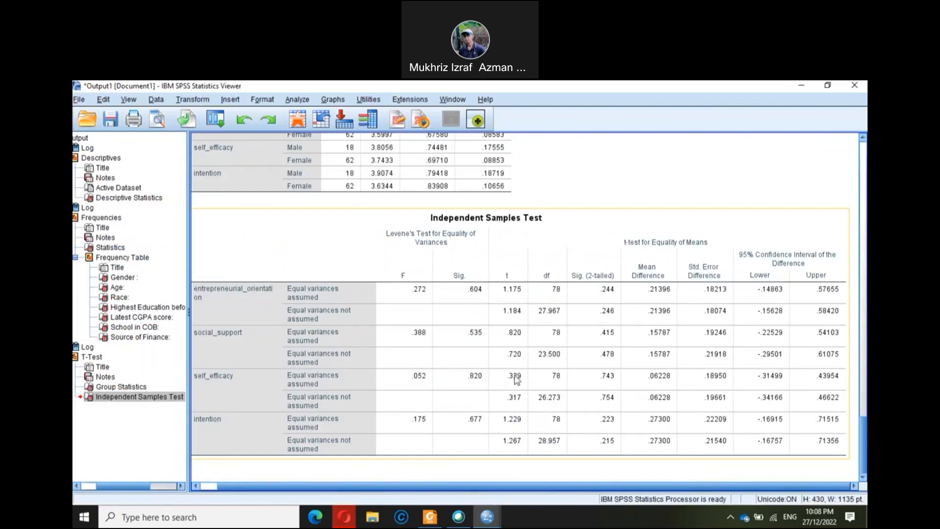
pyautogui.moveTo(429, 517)
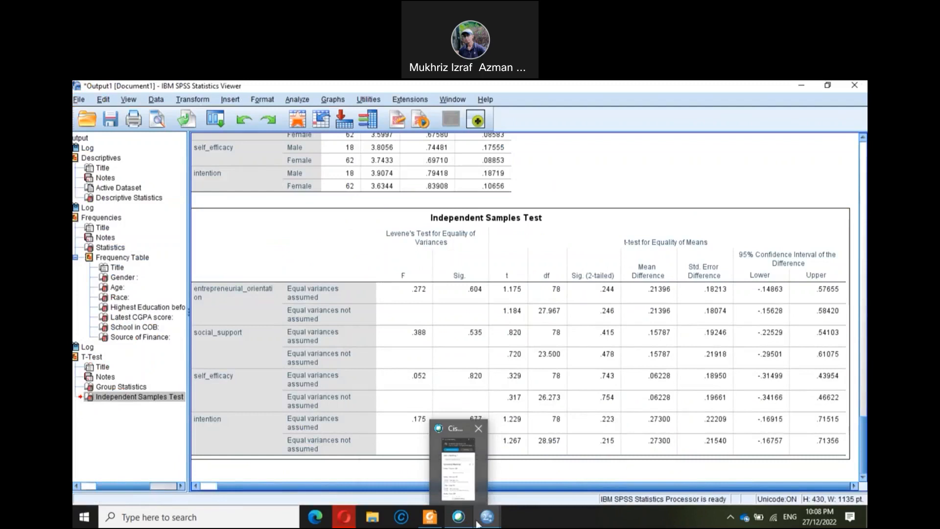
pyautogui.click(441, 493)
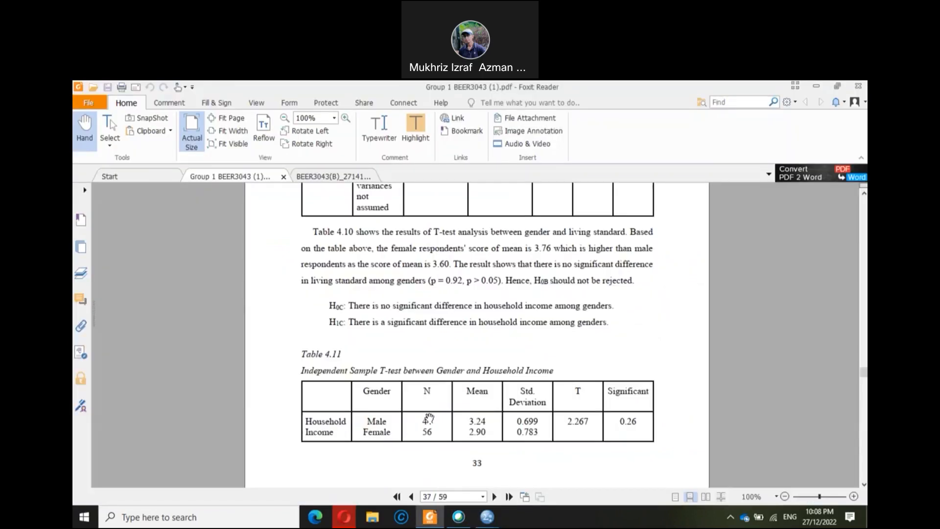
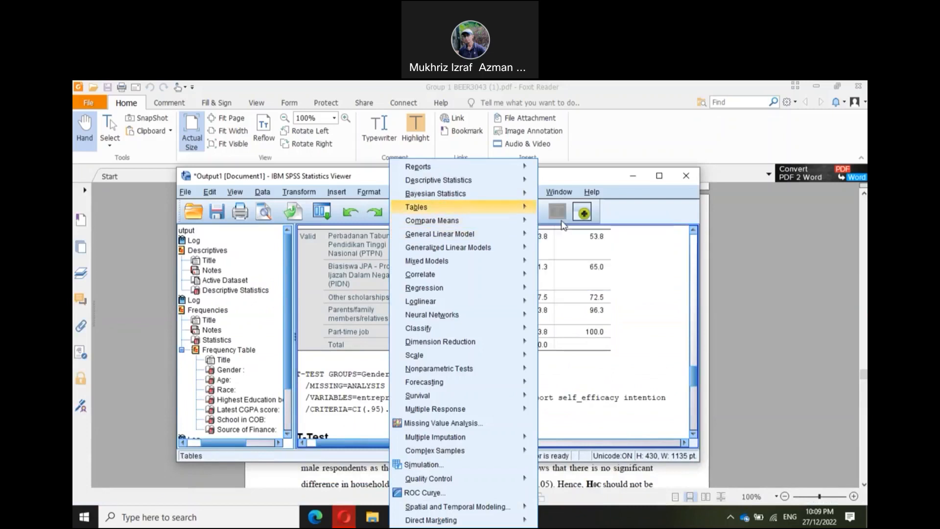
pyautogui.moveTo(521, 221)
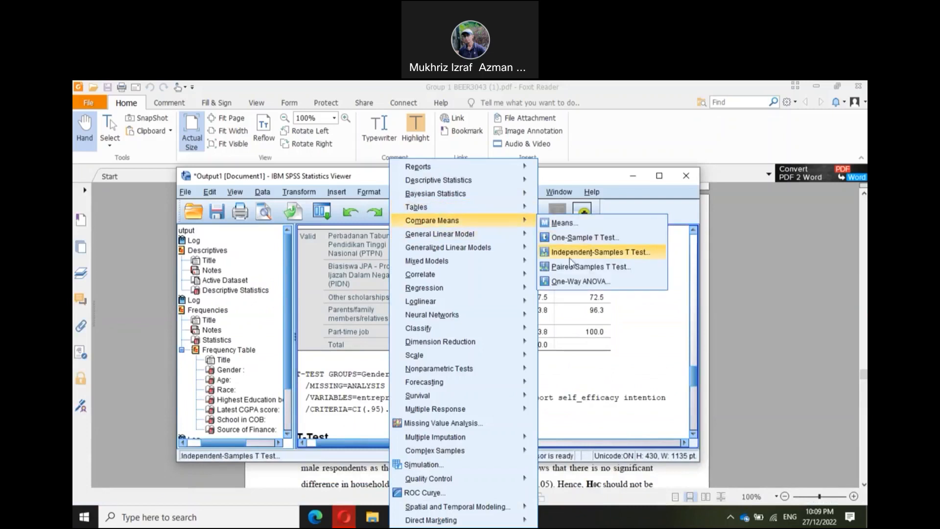
pyautogui.click(717, 229)
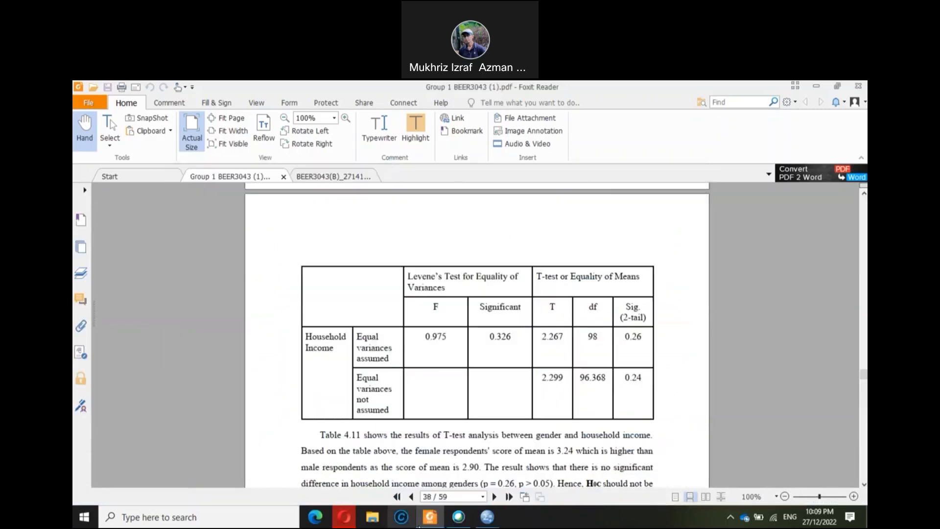
pyautogui.click(480, 518)
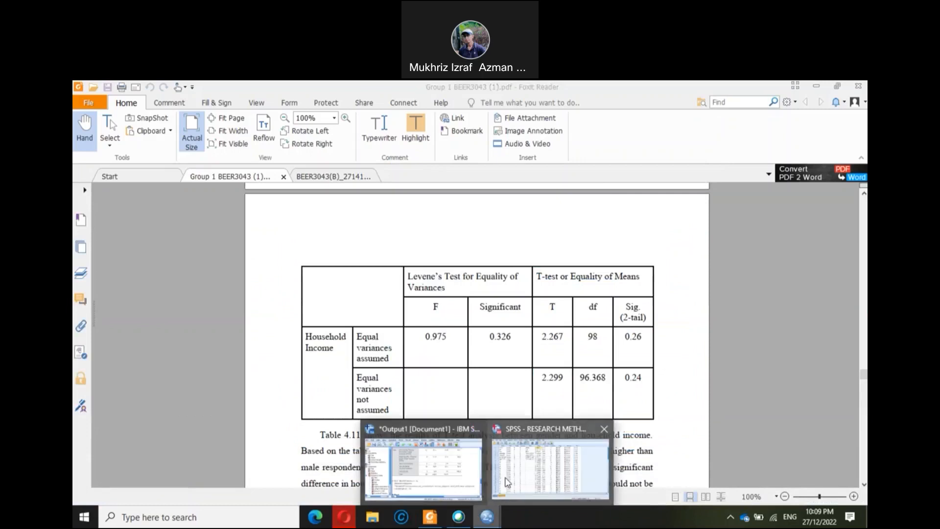
pyautogui.click(208, 209)
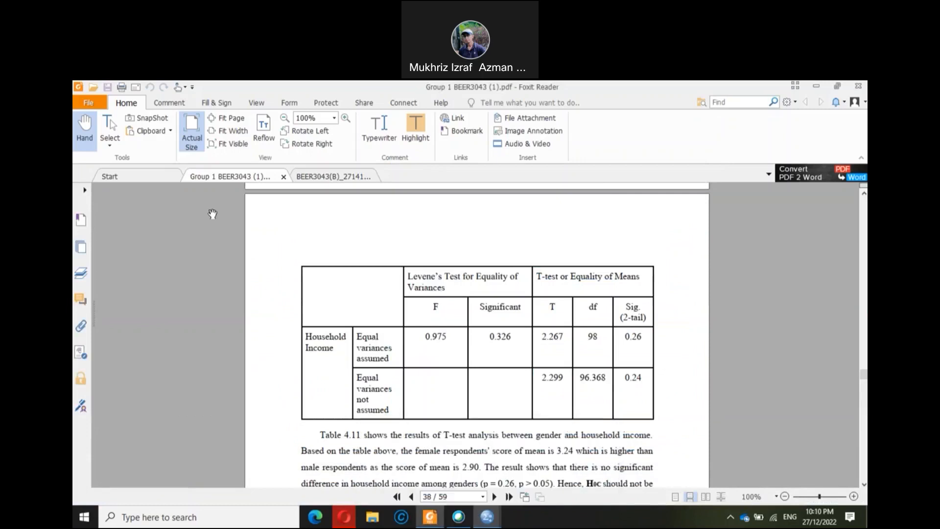
# Step: Bring up the individual assignment again and find the third objective's hypotheses on differences among CAS schools
pyautogui.click(315, 177)
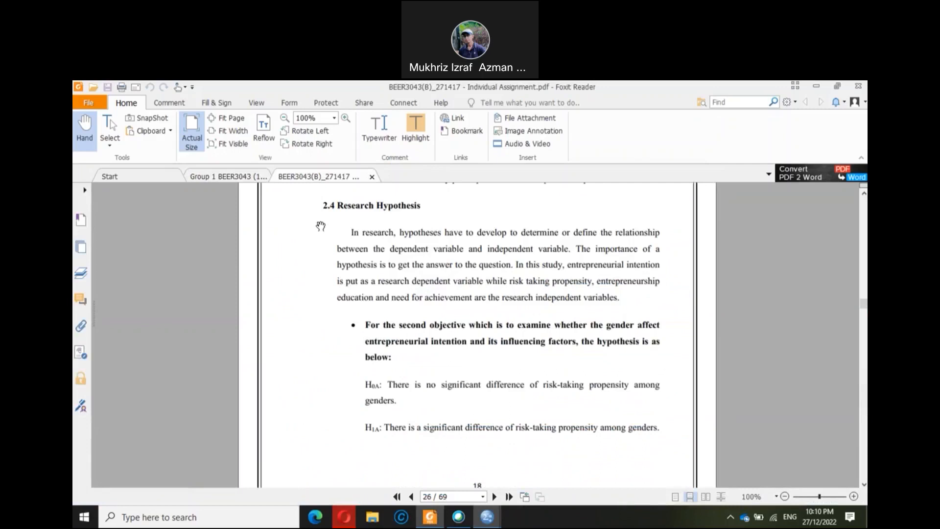
pyautogui.scroll(-3, 378, 280)
pyautogui.scroll(-5, 373, 307)
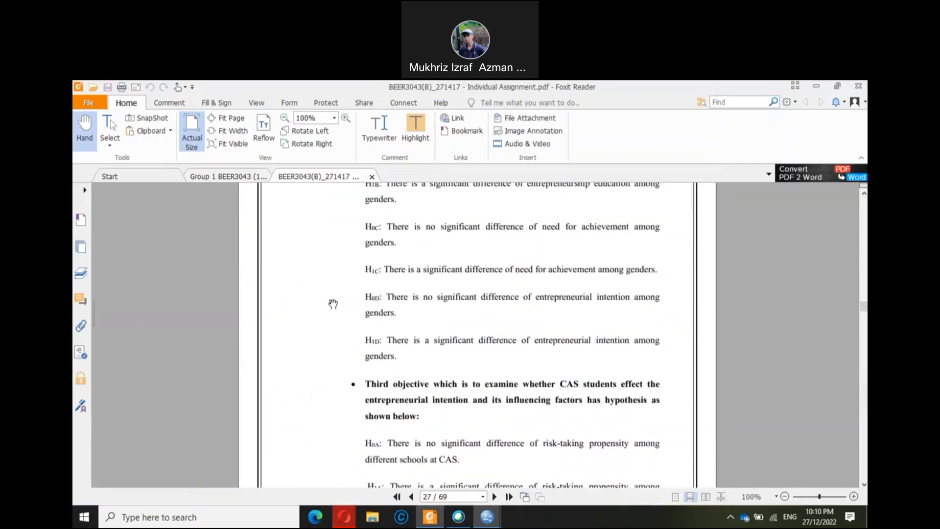
# Step: Switch to the SPSS RESEARCH METHODS (3) data file and open the One-Way ANOVA setup
pyautogui.scroll(-1, 338, 299)
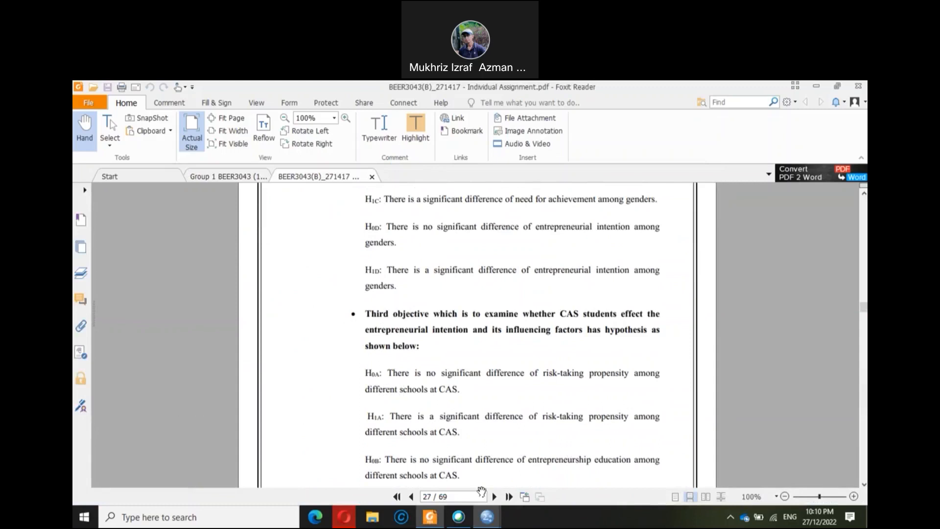
pyautogui.moveTo(487, 517)
pyautogui.click(509, 496)
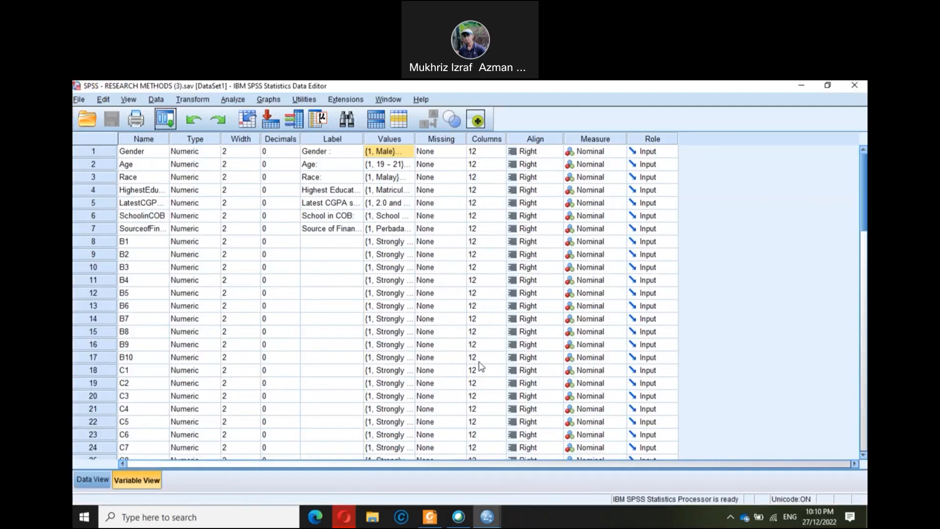
pyautogui.doubleClick(774, 88)
pyautogui.click(345, 182)
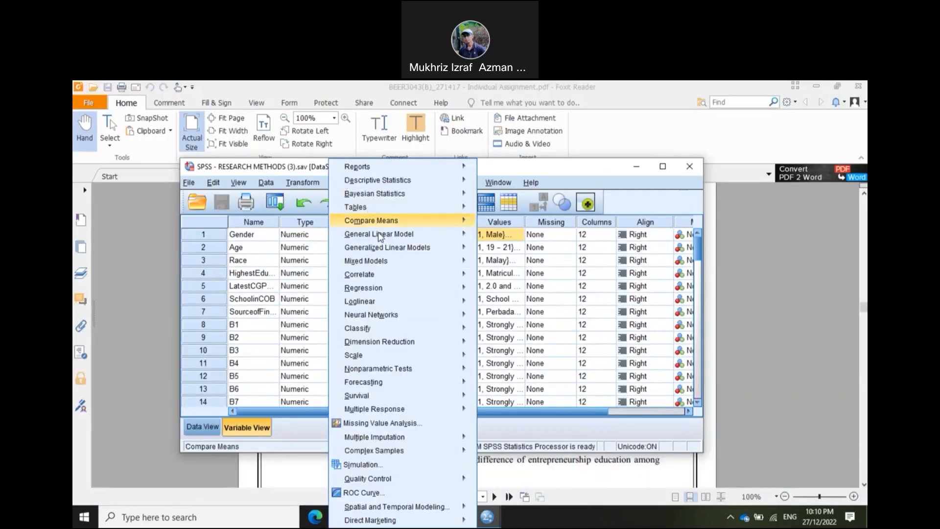
pyautogui.moveTo(427, 221)
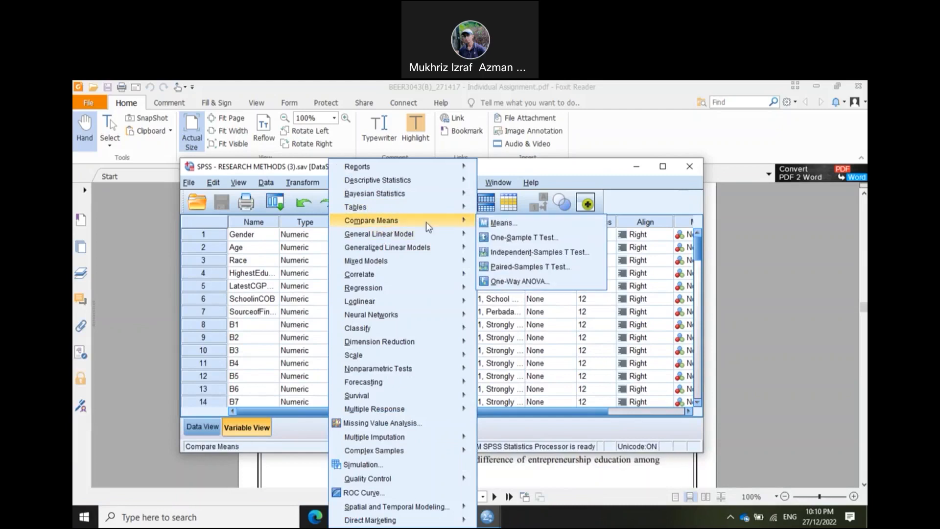
pyautogui.click(516, 281)
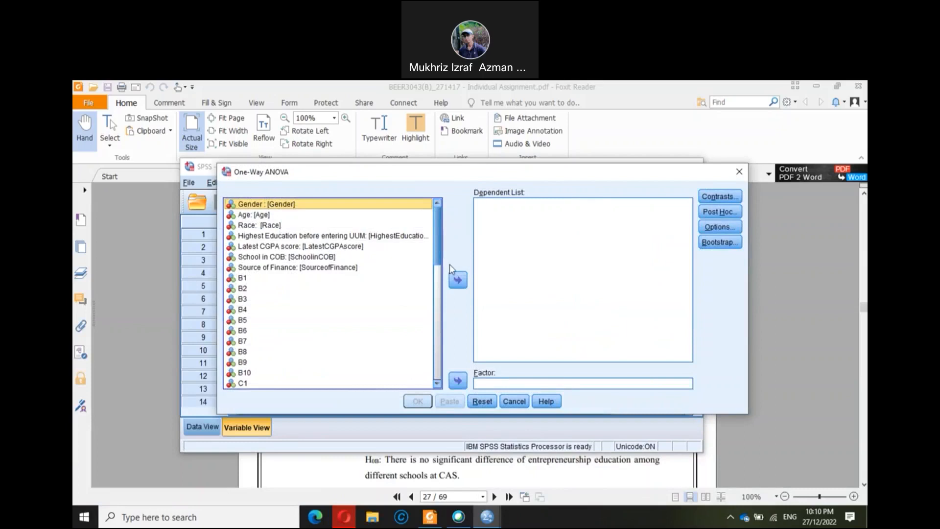
# Step: Add entrepreneurial_orientation, social_support, self_efficacy and intention as the dependent variables of the One-Way ANOVA
pyautogui.moveTo(440, 257); pyautogui.dragTo(399, 374)
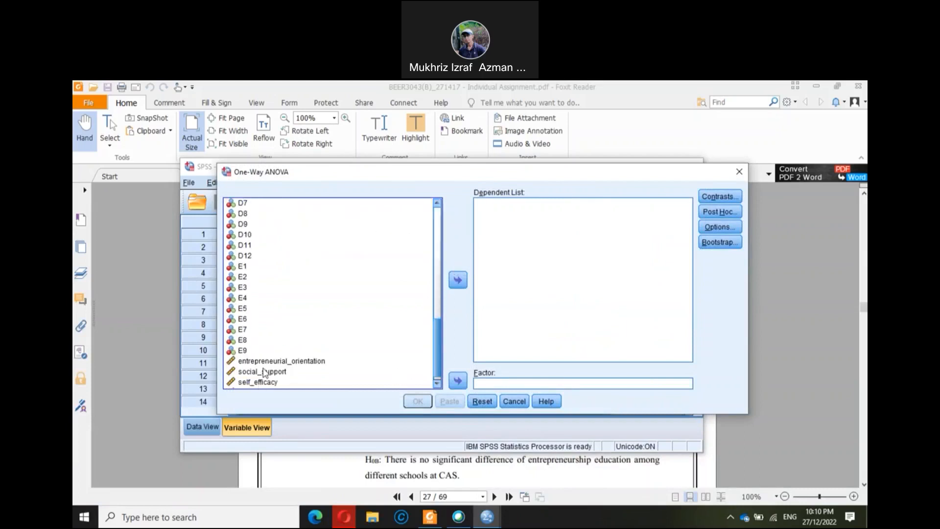
pyautogui.click(272, 351)
pyautogui.click(285, 361)
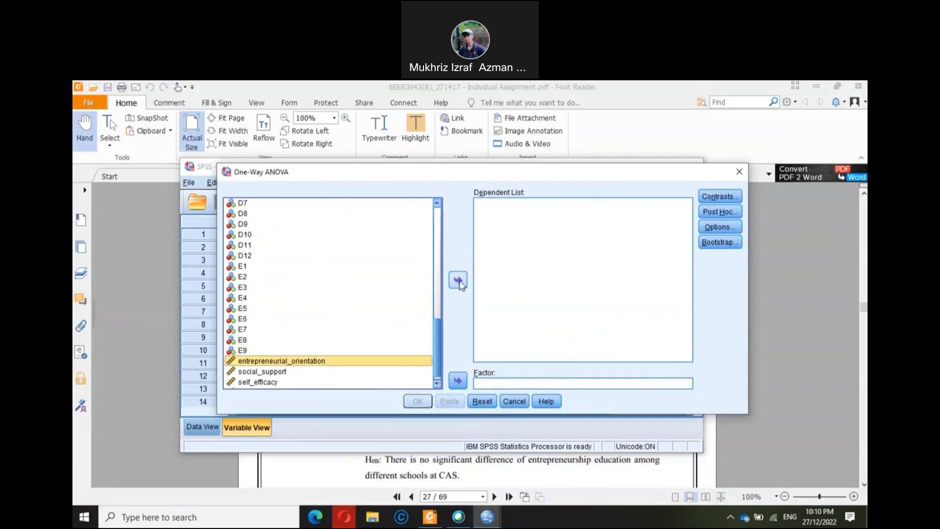
pyautogui.click(460, 281)
pyautogui.click(296, 361)
pyautogui.click(459, 282)
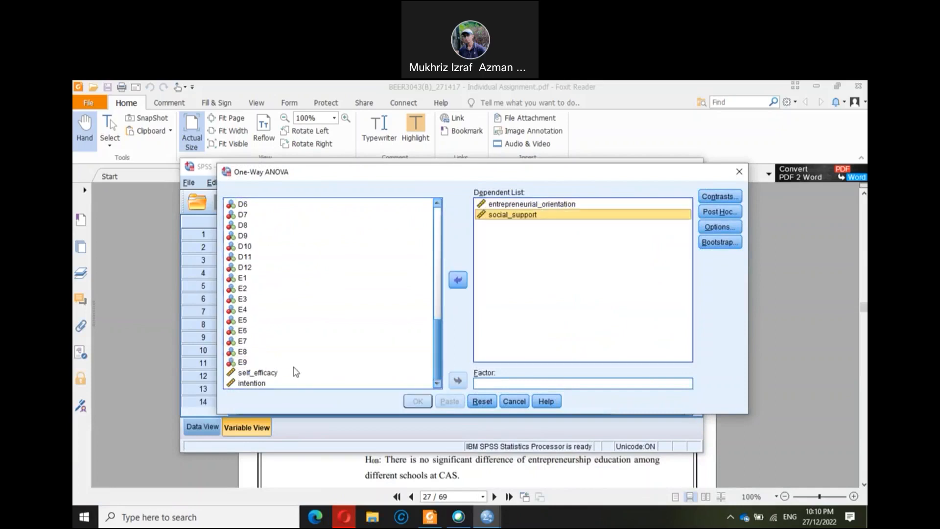
pyautogui.click(272, 374)
pyautogui.click(458, 281)
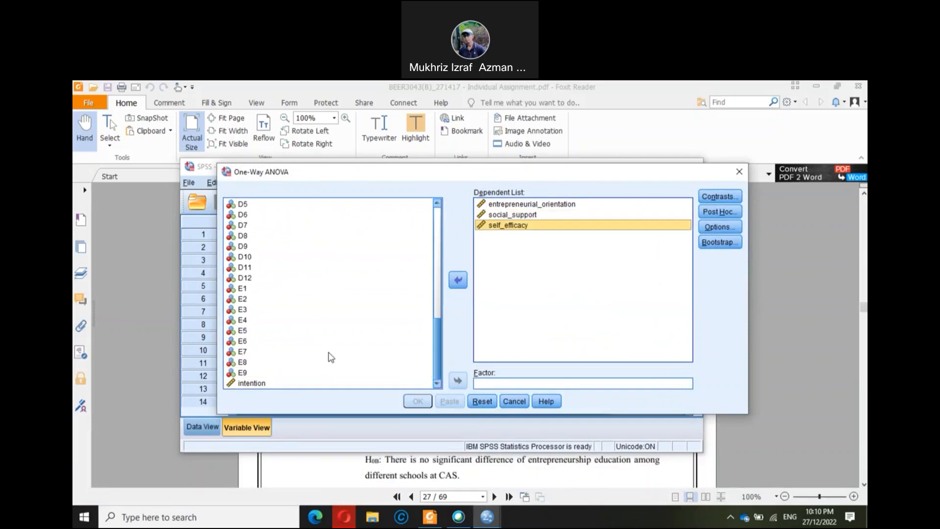
pyautogui.click(259, 383)
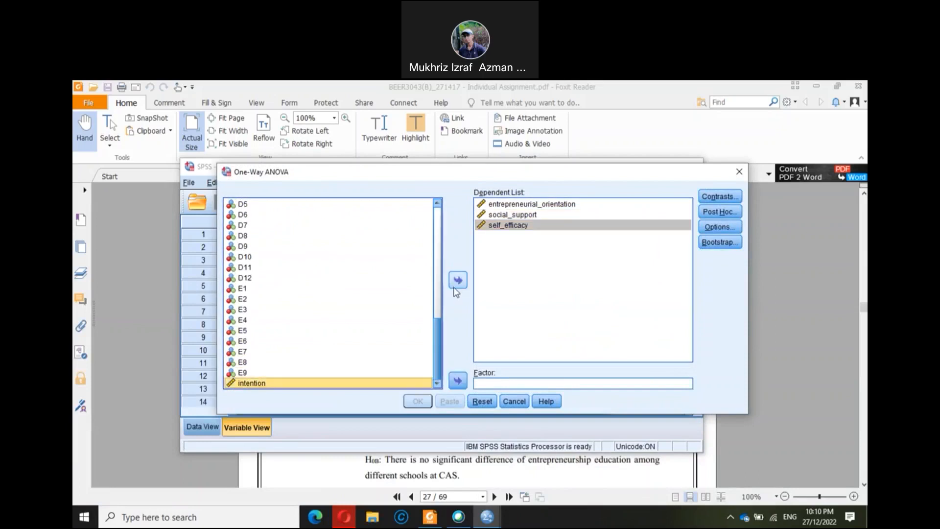
pyautogui.click(456, 287)
# Step: Set School in COB as the ANOVA factor and run the analysis
pyautogui.click(486, 383)
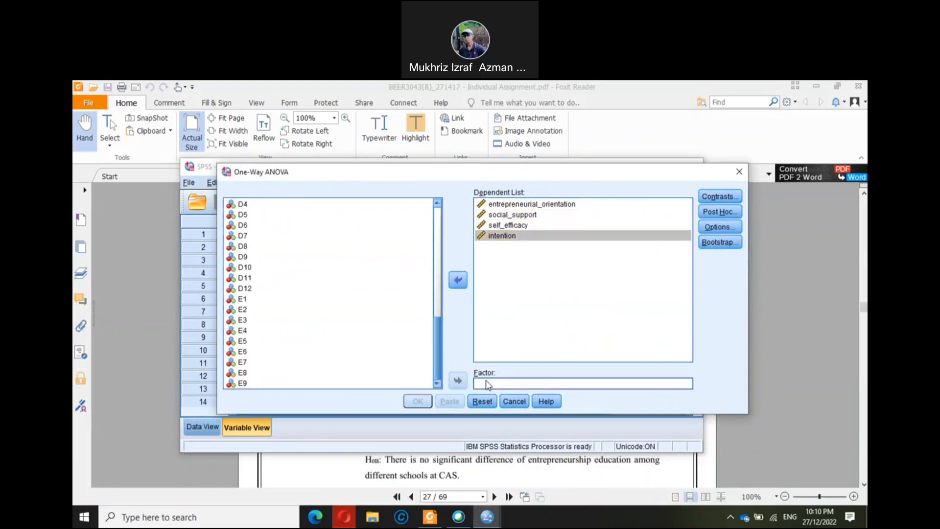
pyautogui.moveTo(438, 320); pyautogui.dragTo(447, 226)
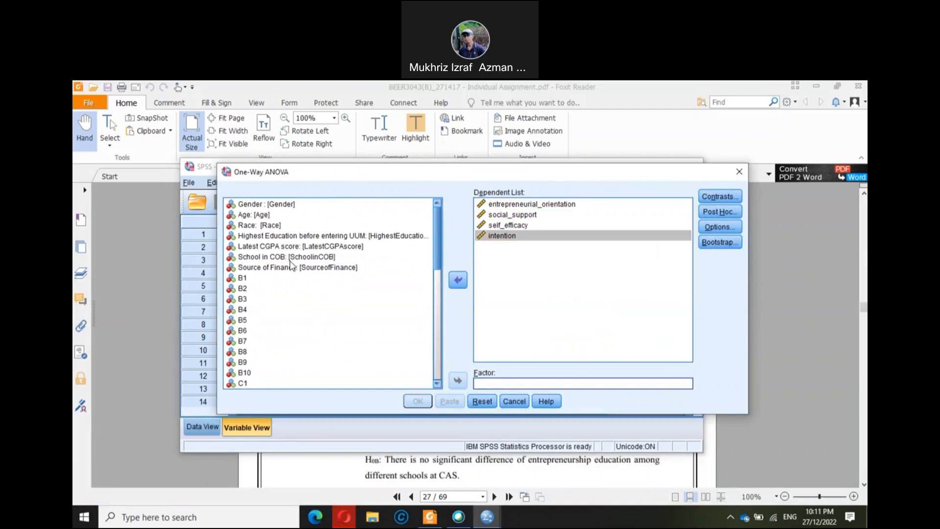
pyautogui.click(290, 262)
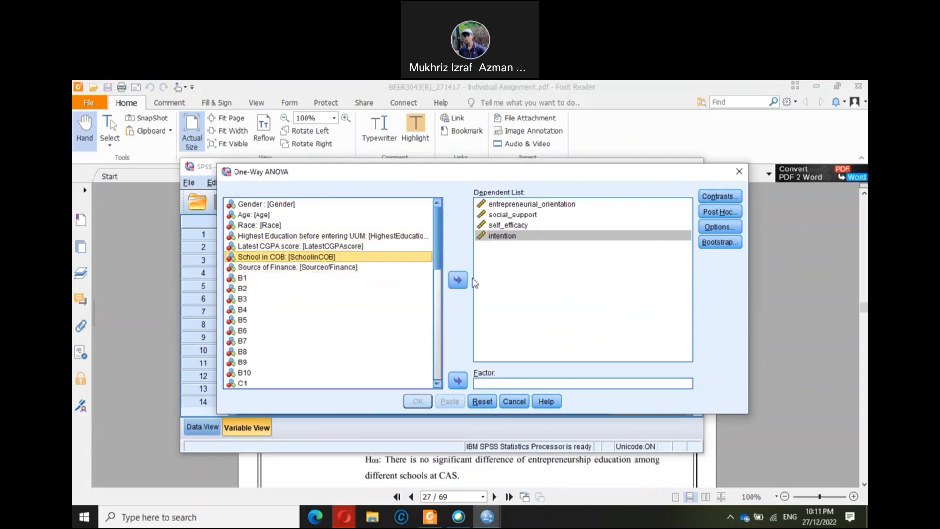
pyautogui.click(457, 381)
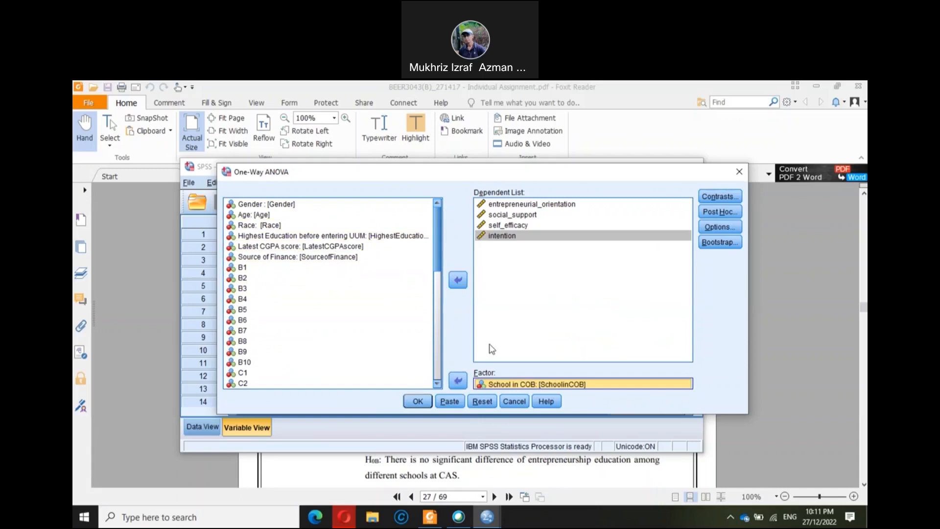
pyautogui.click(421, 405)
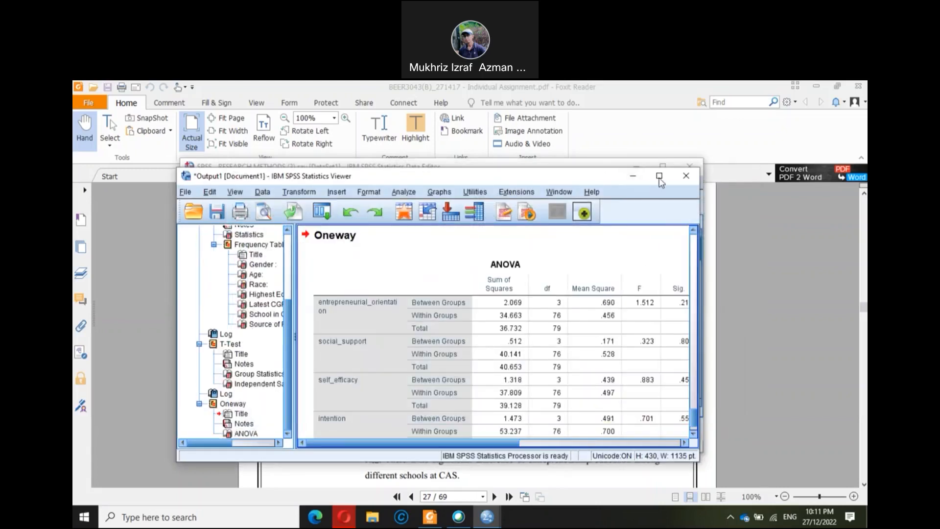
# Step: Enlarge the SPSS output window and examine the F and Sig. columns of the ANOVA table
pyautogui.click(659, 177)
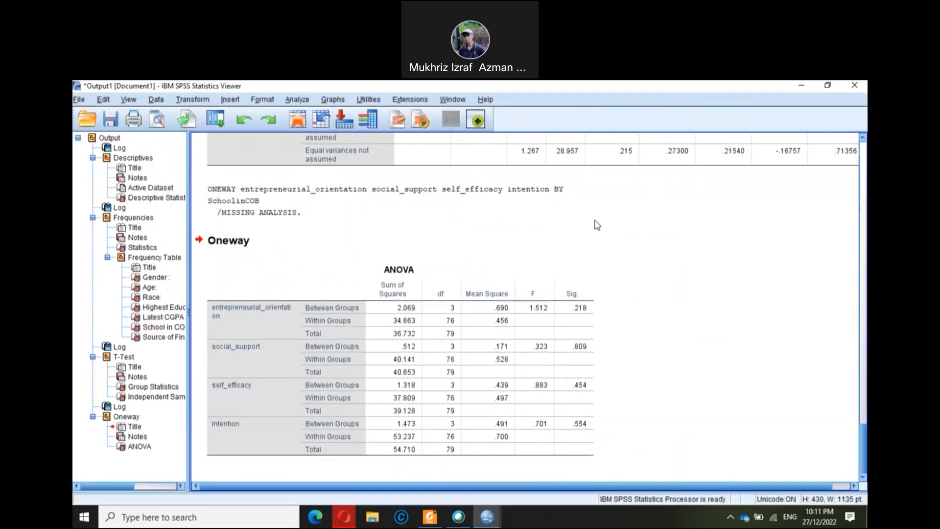
pyautogui.click(508, 268)
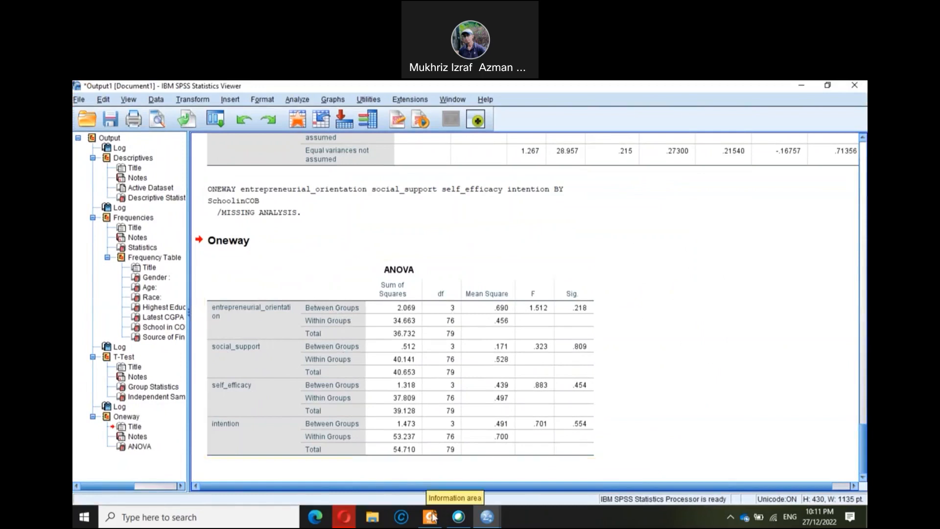
pyautogui.click(537, 317)
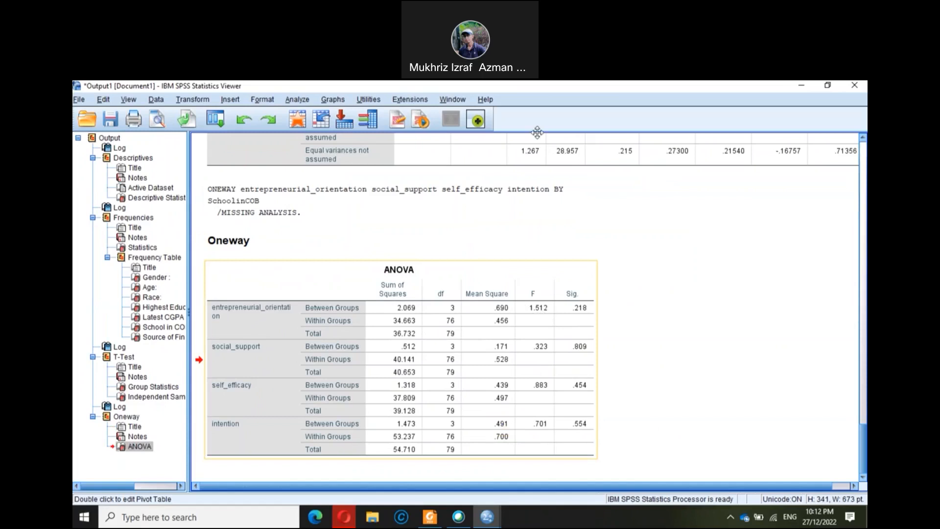
pyautogui.moveTo(539, 298)
pyautogui.mouseDown()
pyautogui.moveTo(547, 319)
pyautogui.moveTo(539, 297)
pyautogui.moveTo(573, 295)
pyautogui.moveTo(579, 324)
pyautogui.moveTo(603, 300)
pyautogui.moveTo(595, 293)
pyautogui.mouseUp()
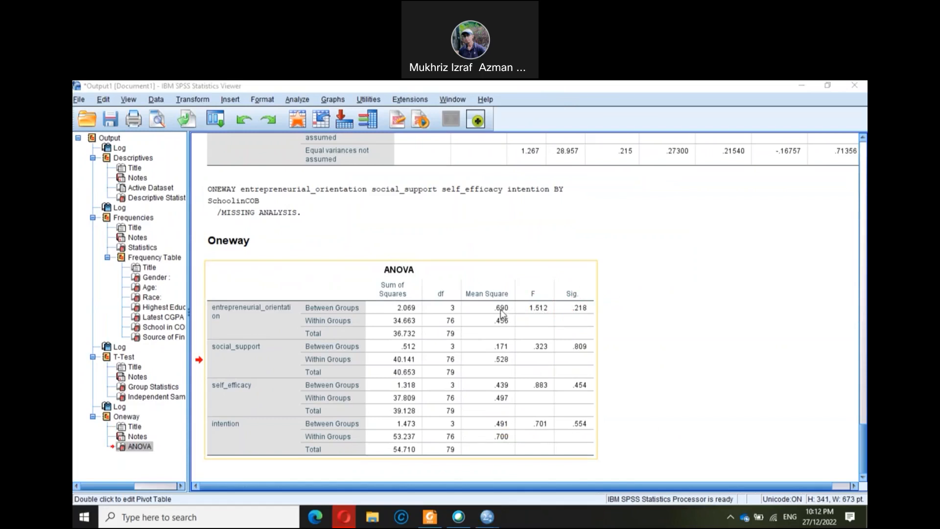
# Step: Compare the gender Independent Samples Test table with the ANOVA table in the output
pyautogui.scroll(5, 502, 313)
pyautogui.scroll(-4, 509, 306)
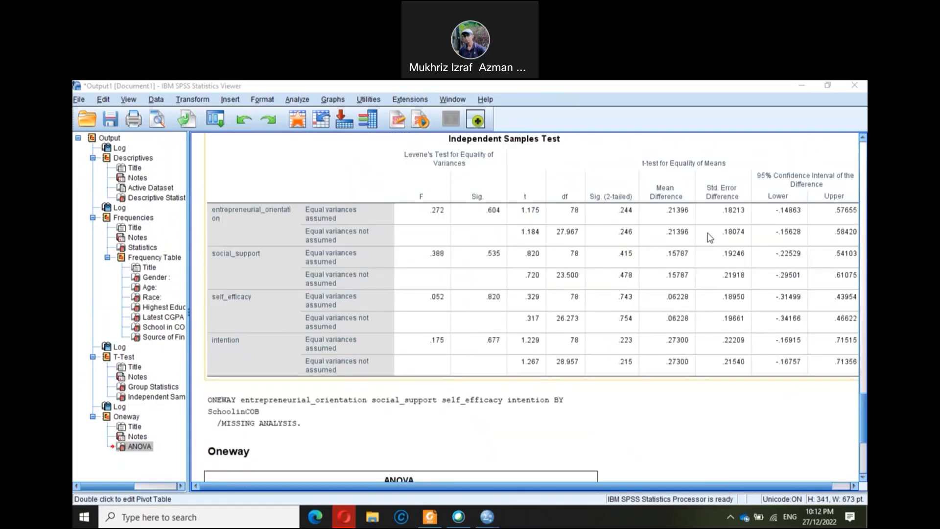
pyautogui.scroll(2, 730, 240)
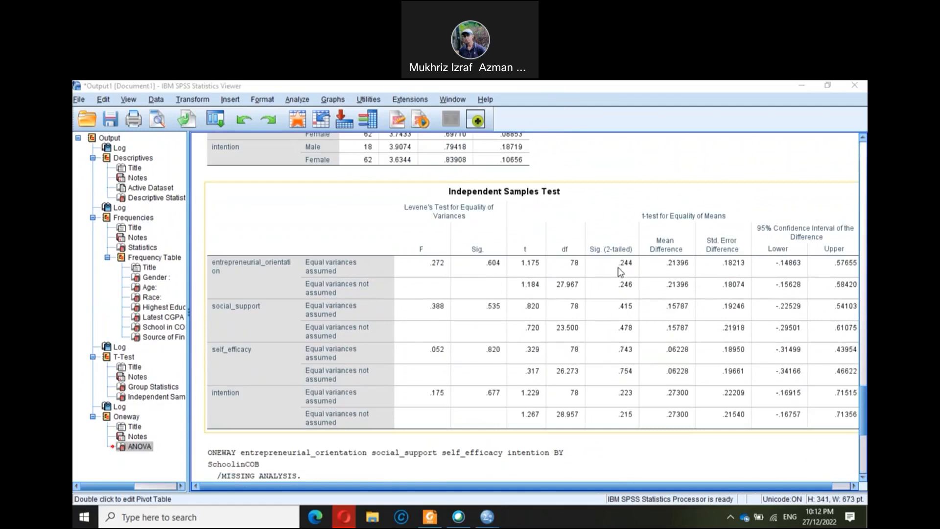
pyautogui.scroll(-5, 546, 308)
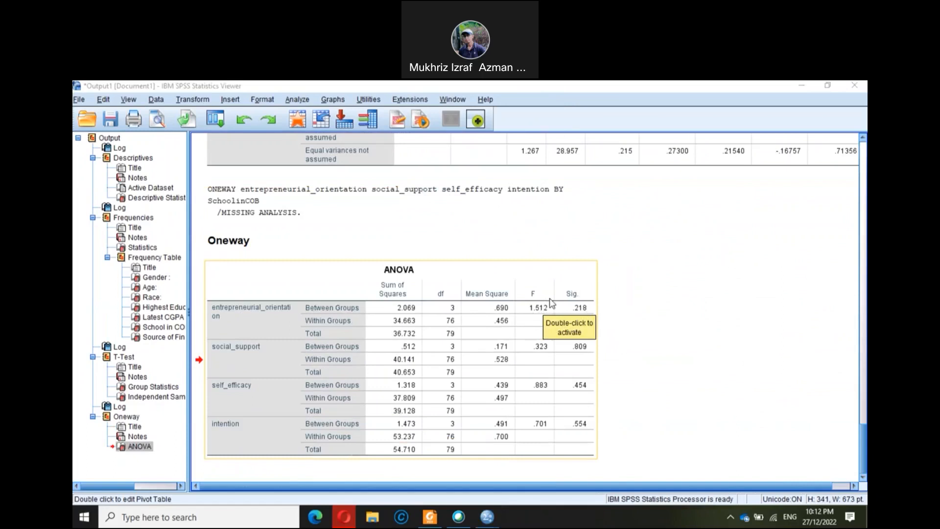
pyautogui.click(612, 300)
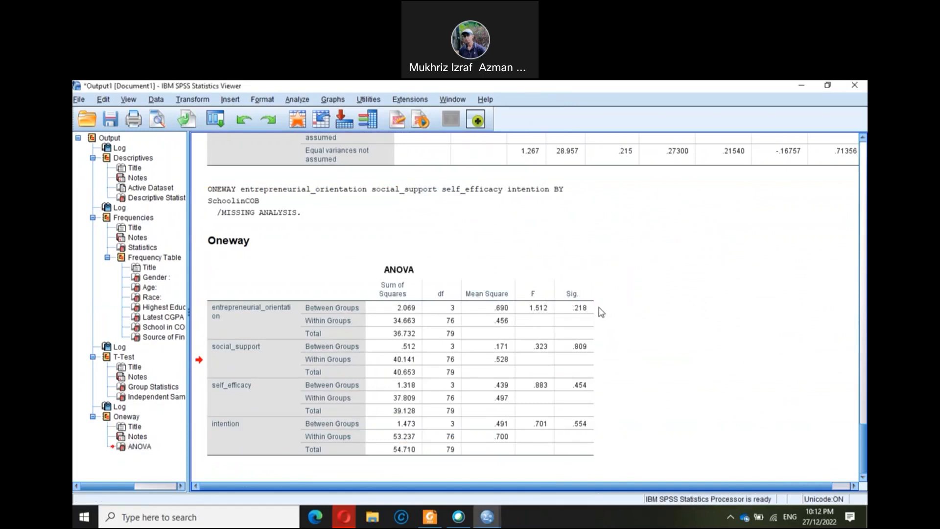
# Step: Mark the four variables' significance values beside the ANOVA table and handwrite the criterion "p > 10%"
pyautogui.click(597, 313)
pyautogui.moveTo(612, 315); pyautogui.dragTo(624, 308)
pyautogui.moveTo(615, 352); pyautogui.dragTo(633, 336)
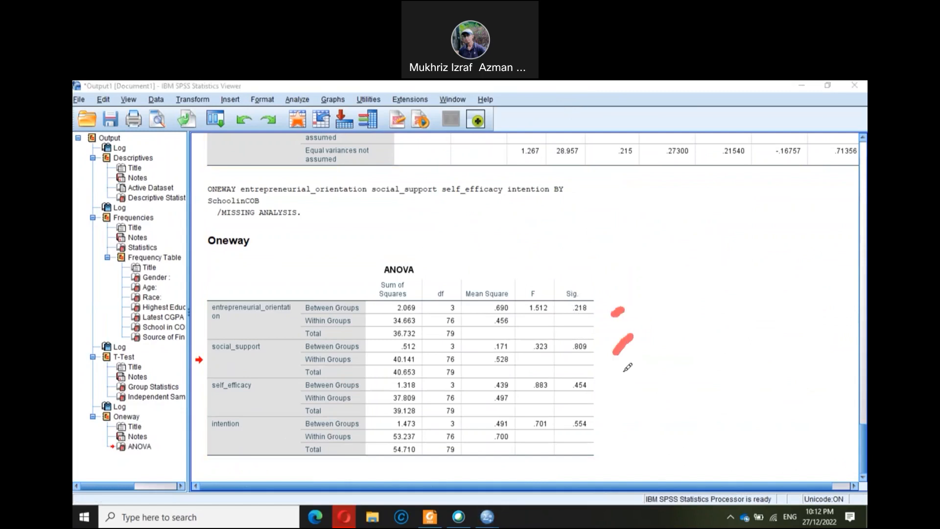
pyautogui.moveTo(618, 386); pyautogui.dragTo(629, 377)
pyautogui.moveTo(614, 442); pyautogui.dragTo(648, 424)
pyautogui.moveTo(703, 266)
pyautogui.mouseDown()
pyautogui.moveTo(701, 281)
pyautogui.moveTo(720, 254)
pyautogui.moveTo(706, 267)
pyautogui.mouseUp()
pyautogui.moveTo(728, 225)
pyautogui.mouseDown()
pyautogui.moveTo(772, 236)
pyautogui.moveTo(754, 261)
pyautogui.mouseUp()
pyautogui.moveTo(793, 219)
pyautogui.mouseDown()
pyautogui.moveTo(806, 245)
pyautogui.moveTo(830, 229)
pyautogui.moveTo(824, 218)
pyautogui.mouseUp()
pyautogui.click(822, 215)
pyautogui.moveTo(828, 178)
pyautogui.mouseDown()
pyautogui.moveTo(839, 192)
pyautogui.moveTo(829, 303)
pyautogui.moveTo(850, 312)
pyautogui.mouseUp()
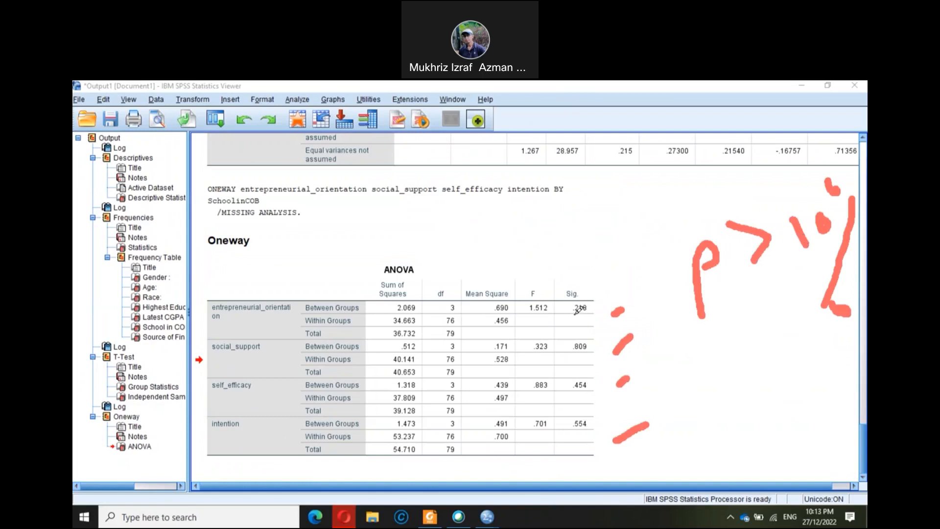
# Step: Mark the entrepreneurial_orientation significance value, handwrite the example 0.07 above the table, and clear all the annotations
pyautogui.moveTo(572, 318); pyautogui.dragTo(589, 296)
pyautogui.click(551, 237)
pyautogui.moveTo(551, 237); pyautogui.dragTo(564, 240)
pyautogui.click(573, 241)
pyautogui.moveTo(607, 218)
pyautogui.mouseDown()
pyautogui.moveTo(617, 230)
pyautogui.moveTo(620, 223)
pyautogui.mouseUp()
pyautogui.moveTo(635, 210)
pyautogui.mouseDown()
pyautogui.moveTo(641, 206)
pyautogui.moveTo(655, 235)
pyautogui.moveTo(658, 218)
pyautogui.mouseUp()
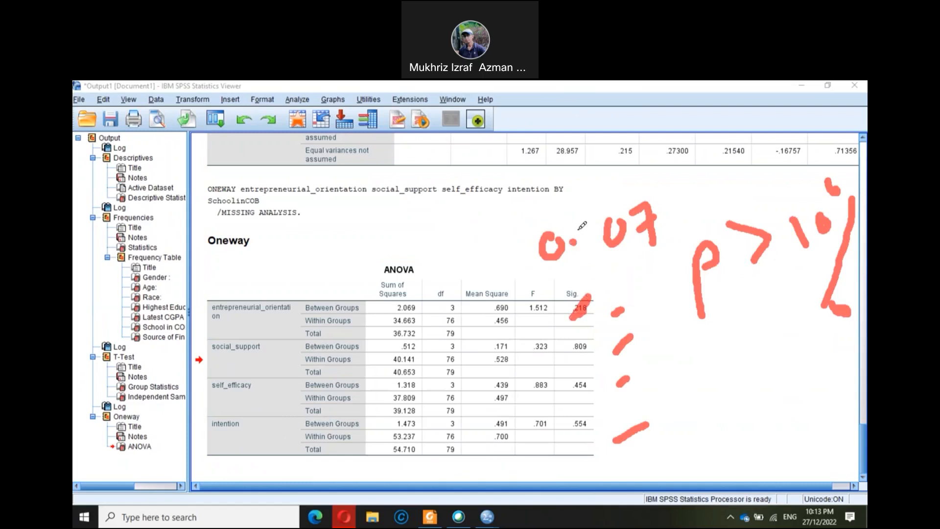
pyautogui.click(558, 297)
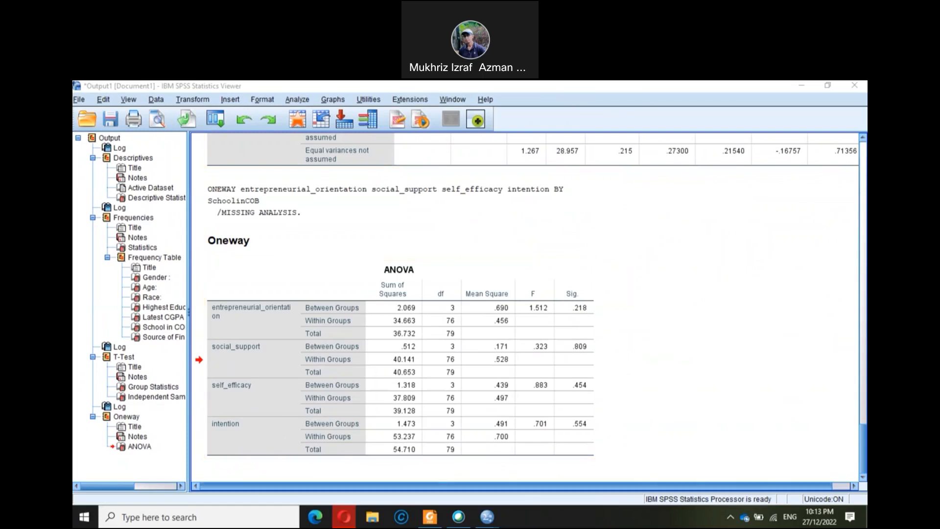
# Step: Read the third objective's school-difference hypotheses in the individual assignment and check them against the SPSS ANOVA table
pyautogui.click(429, 518)
pyautogui.scroll(-3, 450, 319)
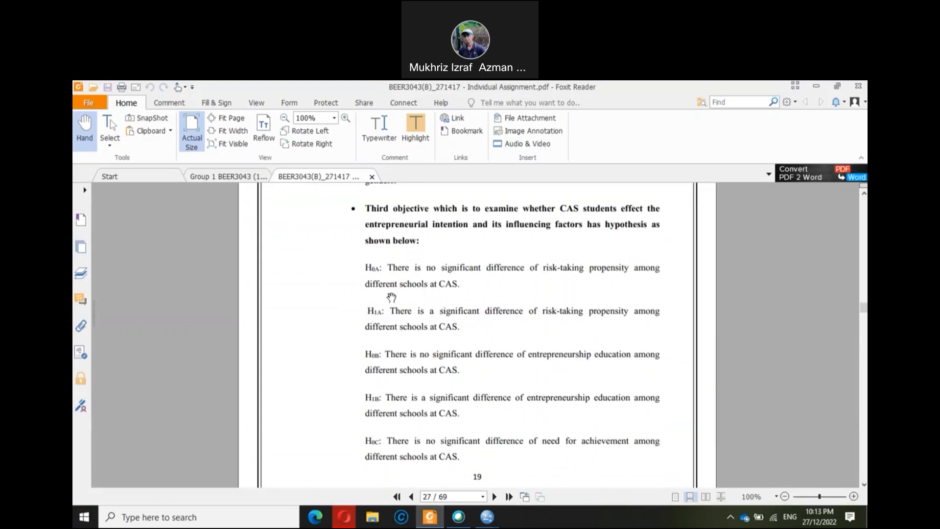
pyautogui.scroll(-3, 399, 326)
pyautogui.moveTo(487, 517)
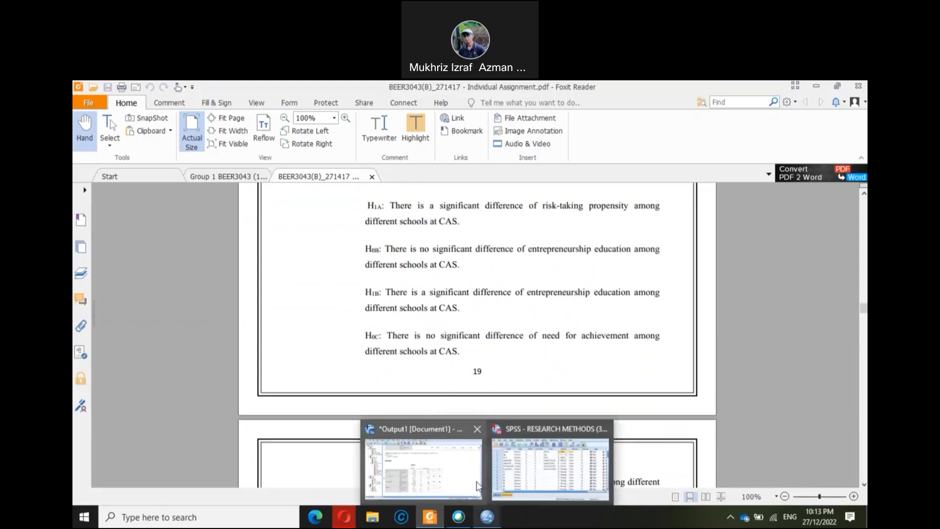
pyautogui.click(477, 486)
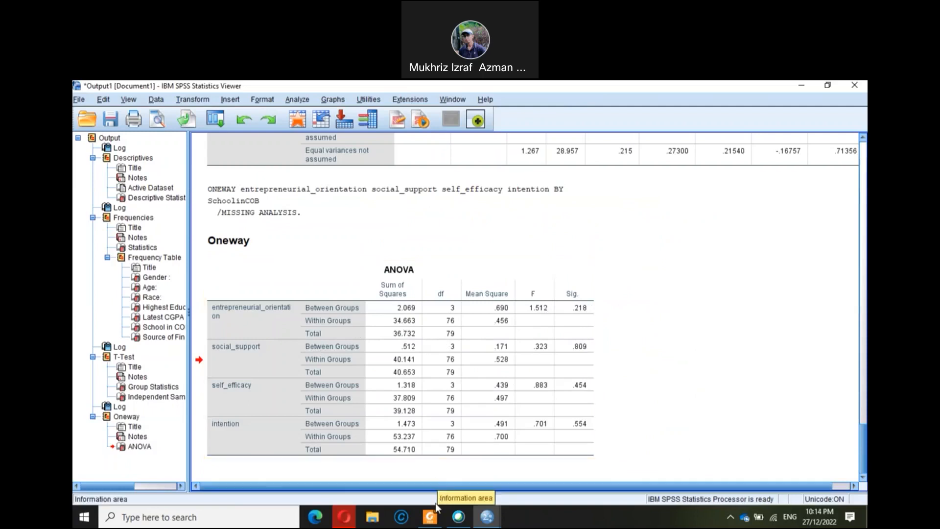
pyautogui.click(415, 433)
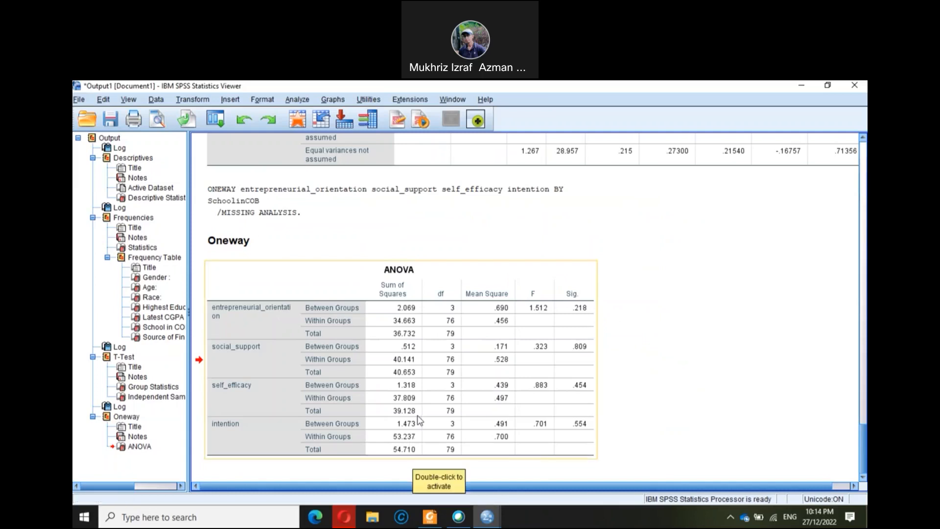
# Step: Return to the individual assignment in Foxit Reader and find the fourth objective's hypotheses on relationships with entrepreneurial intention
pyautogui.moveTo(425, 521)
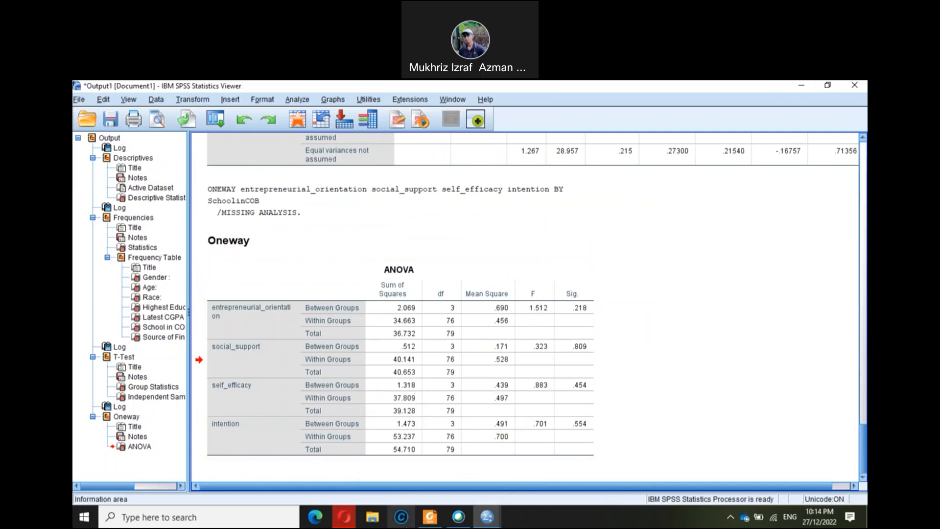
pyautogui.click(430, 516)
pyautogui.scroll(-5, 426, 358)
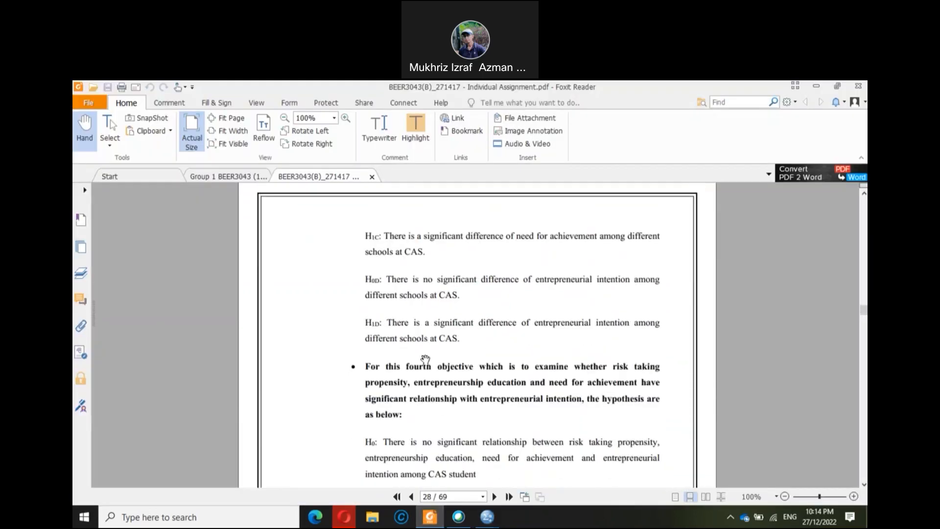
pyautogui.scroll(-3, 424, 359)
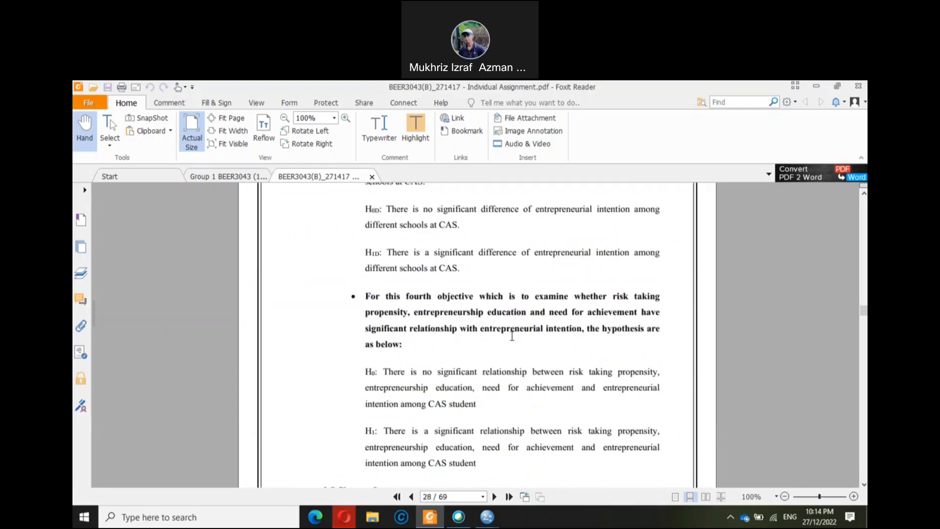
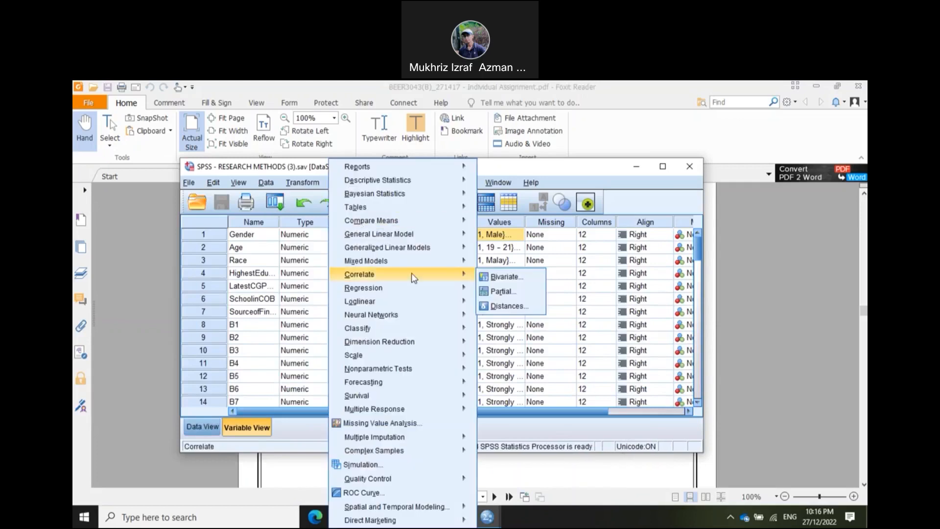
# Step: Run a two-tailed bivariate Pearson correlation on entrepreneurial_orientation, social_support, self_efficacy and intention
pyautogui.moveTo(452, 276)
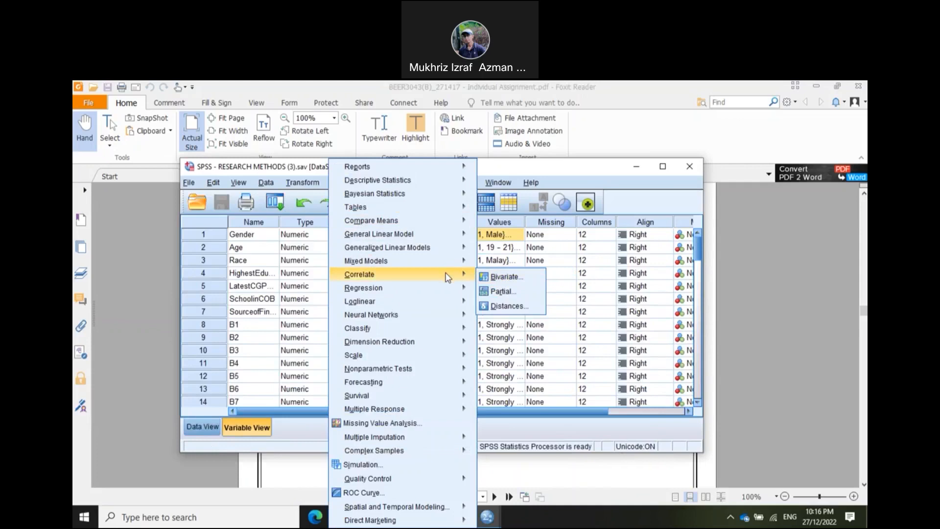
pyautogui.click(504, 278)
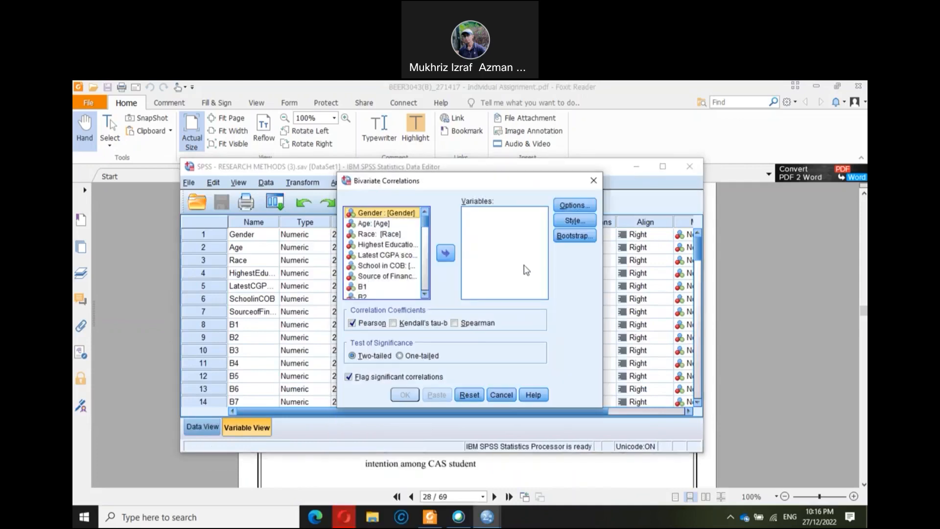
pyautogui.moveTo(425, 229); pyautogui.dragTo(422, 295)
pyautogui.click(384, 262)
pyautogui.click(446, 253)
pyautogui.click(392, 273)
pyautogui.click(444, 255)
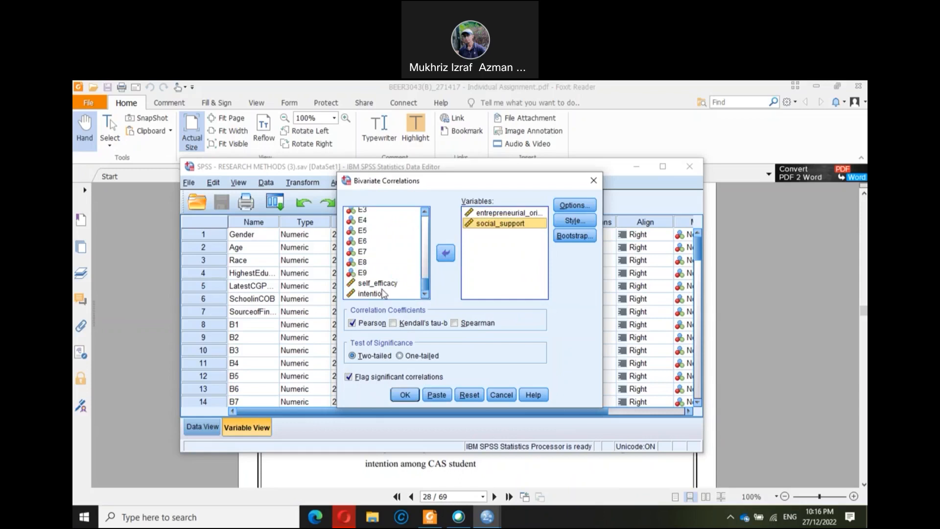
pyautogui.click(446, 254)
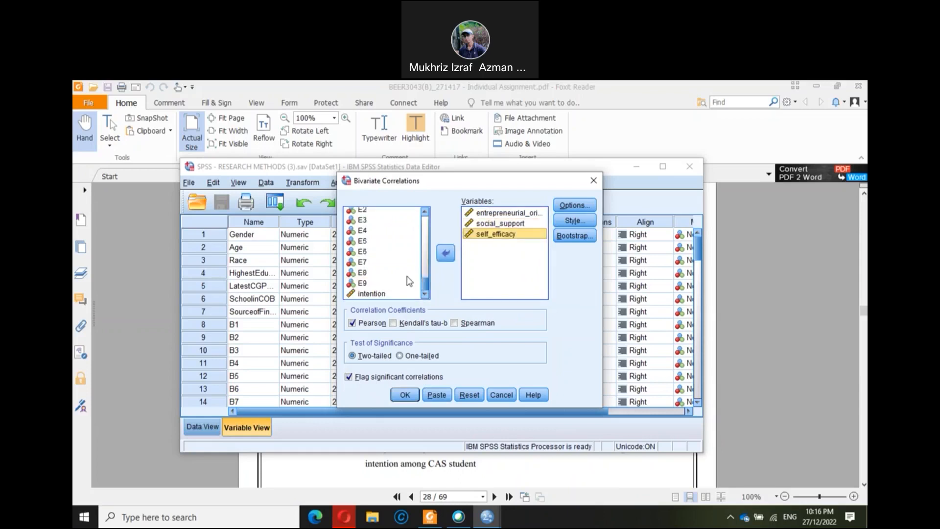
pyautogui.click(446, 254)
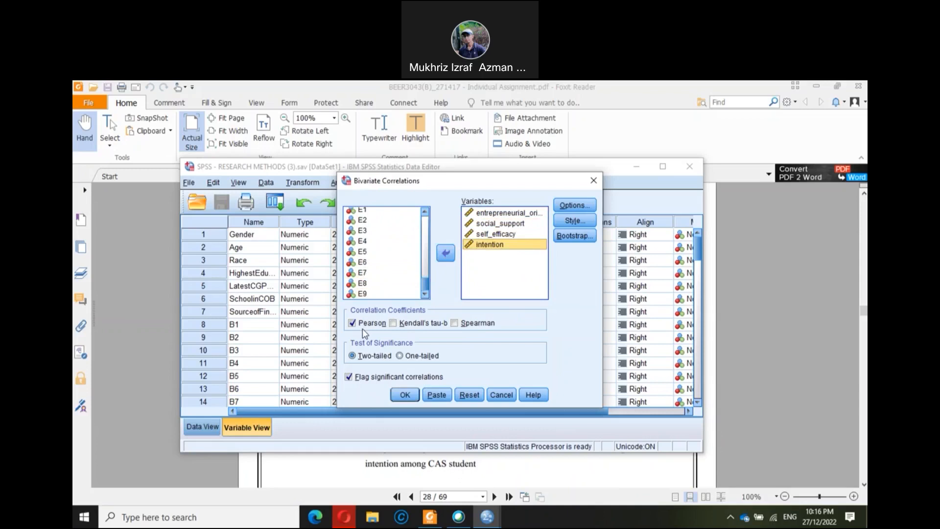
pyautogui.click(409, 397)
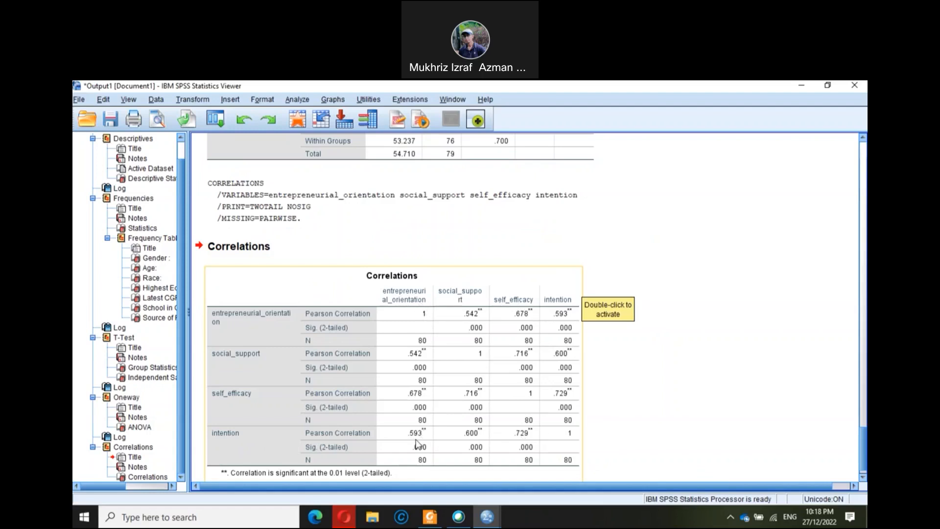
# Step: Handwrite "10%" beside the Correlations table, mark the intention row's correlation with entrepreneurial_orientation, and clear the annotations
pyautogui.scroll(-1, 425, 425)
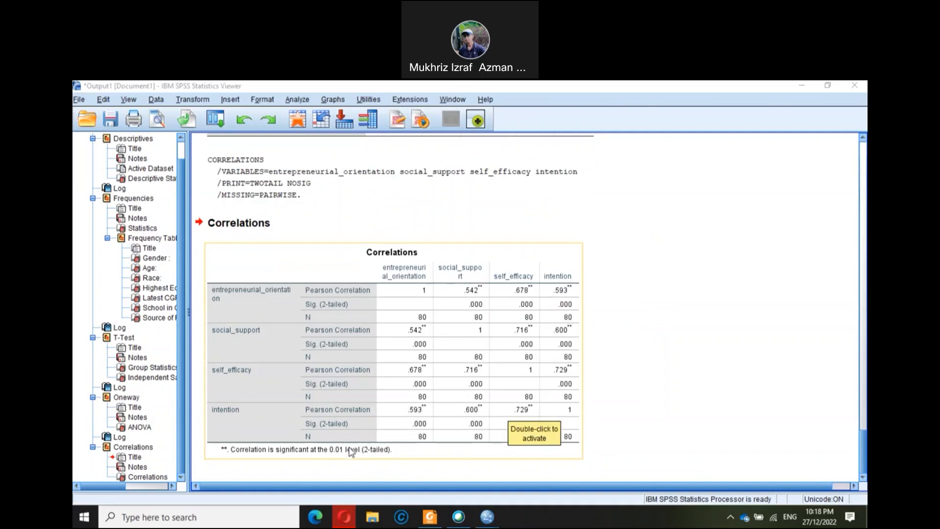
pyautogui.moveTo(569, 217); pyautogui.dragTo(568, 260)
pyautogui.moveTo(609, 207)
pyautogui.mouseDown()
pyautogui.moveTo(622, 245)
pyautogui.moveTo(631, 209)
pyautogui.moveTo(616, 205)
pyautogui.mouseUp()
pyautogui.moveTo(667, 177)
pyautogui.mouseDown()
pyautogui.moveTo(659, 201)
pyautogui.moveTo(667, 180)
pyautogui.mouseUp()
pyautogui.moveTo(698, 181)
pyautogui.mouseDown()
pyautogui.moveTo(636, 293)
pyautogui.moveTo(678, 280)
pyautogui.moveTo(679, 267)
pyautogui.mouseUp()
pyautogui.click(675, 266)
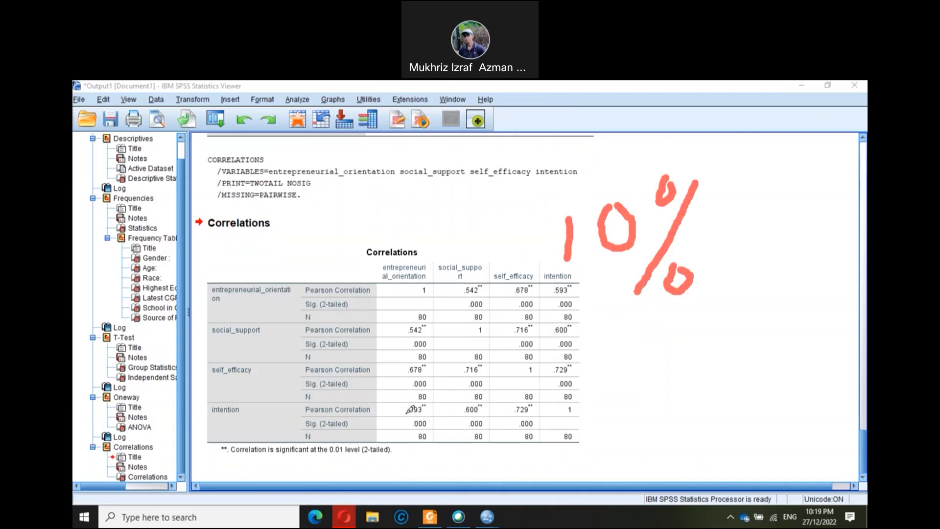
pyautogui.moveTo(392, 413); pyautogui.dragTo(408, 413)
pyautogui.click(580, 92)
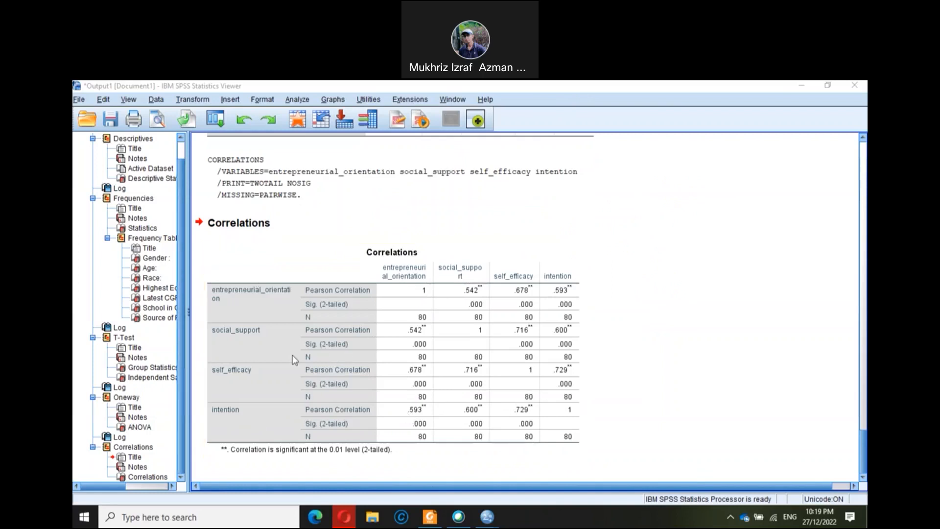
# Step: Switch to the Group 1 BEER3043 report in Foxit Reader and examine section 4.5.3's hypotheses and the Pearson correlation results in Table 4.17
pyautogui.moveTo(457, 524)
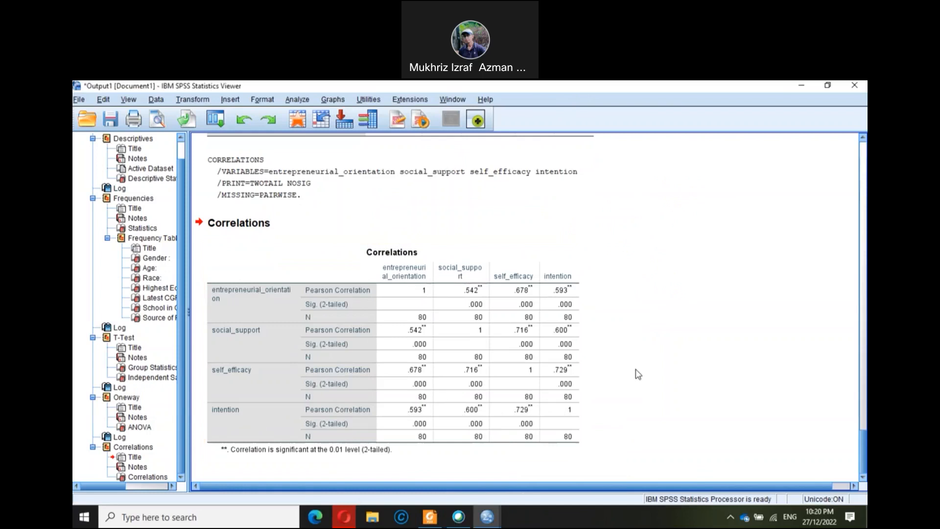
pyautogui.click(432, 523)
pyautogui.click(201, 177)
pyautogui.scroll(-15, 375, 317)
pyautogui.scroll(-20, 361, 322)
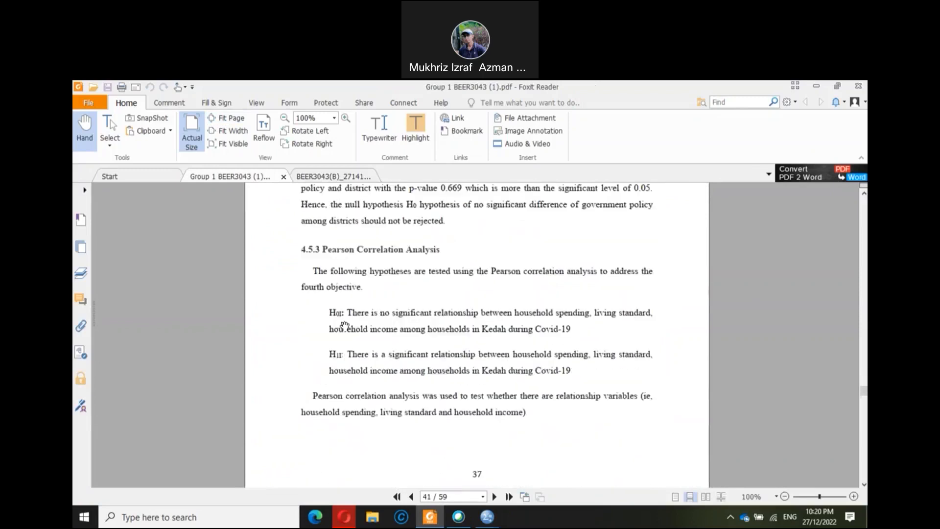
pyautogui.scroll(-10, 345, 326)
pyautogui.scroll(-1, 345, 325)
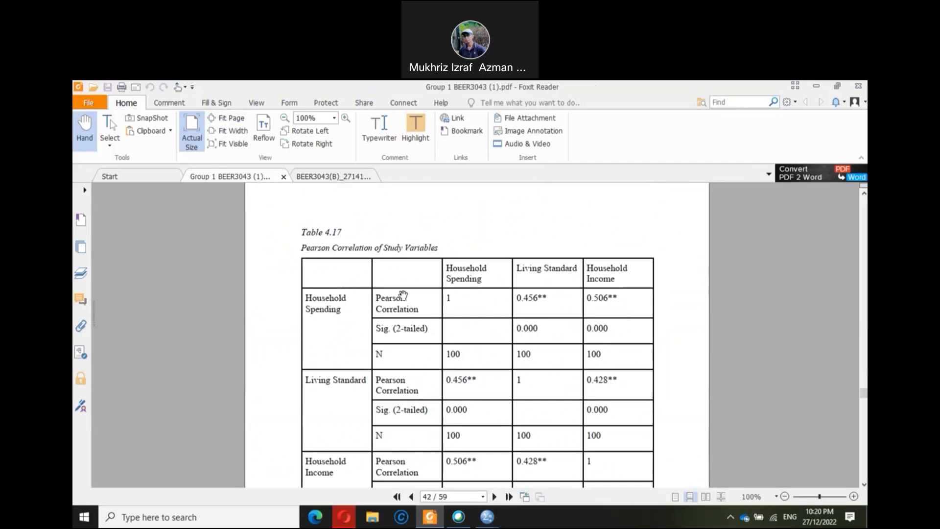
pyautogui.scroll(-1, 401, 294)
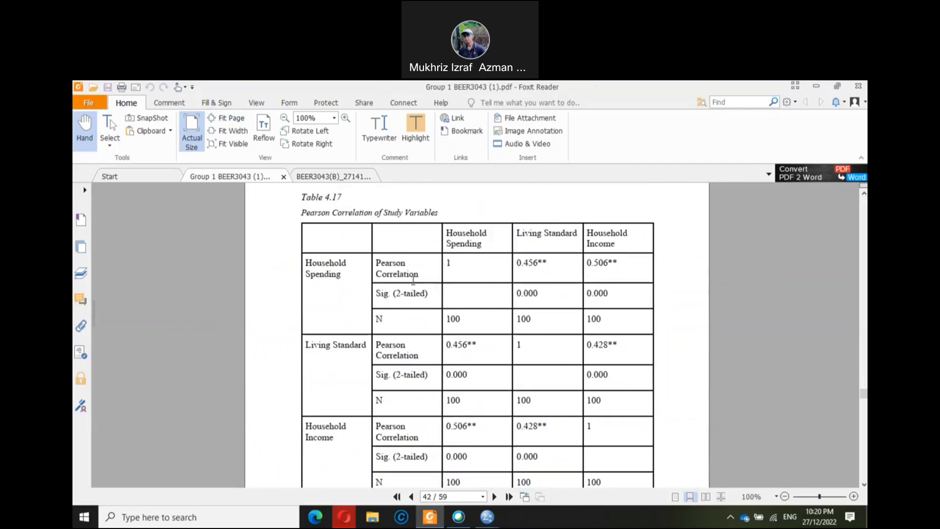
pyautogui.scroll(-2, 411, 282)
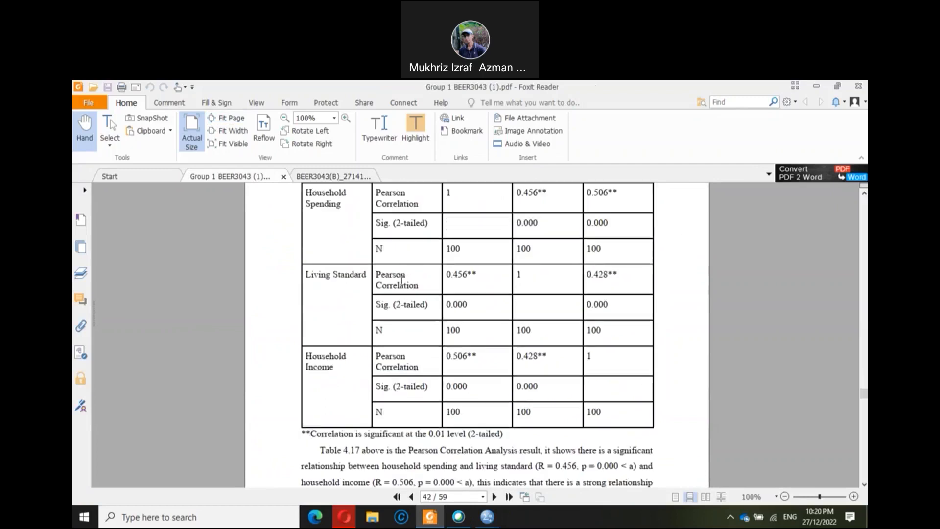
pyautogui.scroll(1, 402, 280)
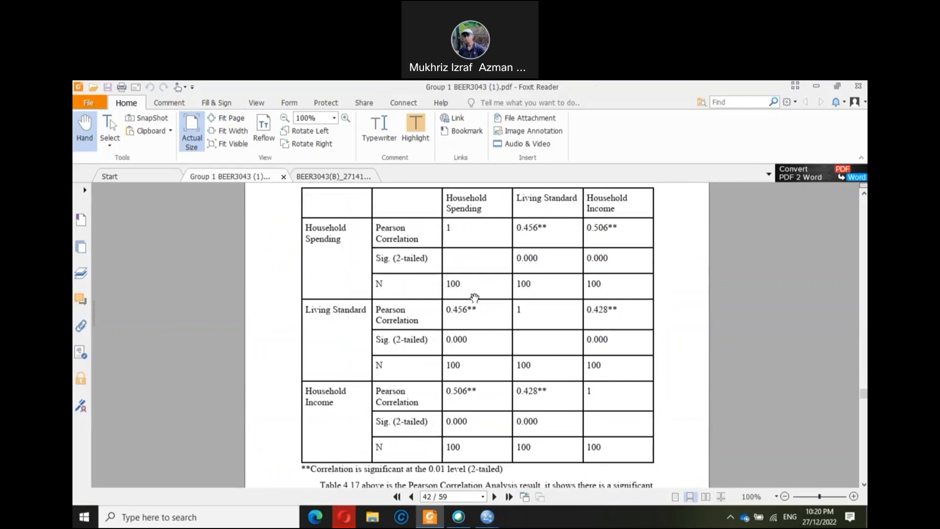
pyautogui.scroll(2, 474, 298)
pyautogui.scroll(-2, 474, 298)
# Step: Switch to the SPSS Data Editor, review where the descriptive, mean-comparison and bivariate correlation analyses are found, and return to the Group 1 report
pyautogui.moveTo(487, 517)
pyautogui.click(519, 489)
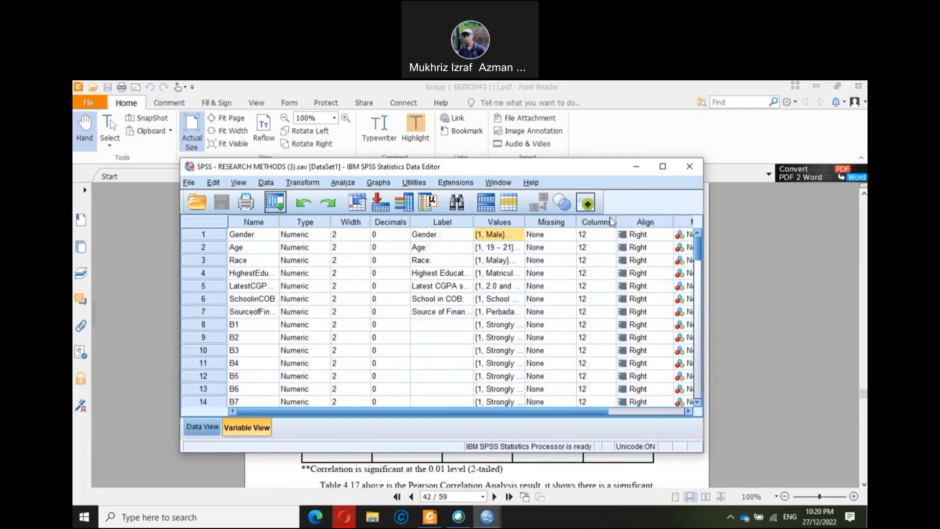
pyautogui.click(662, 167)
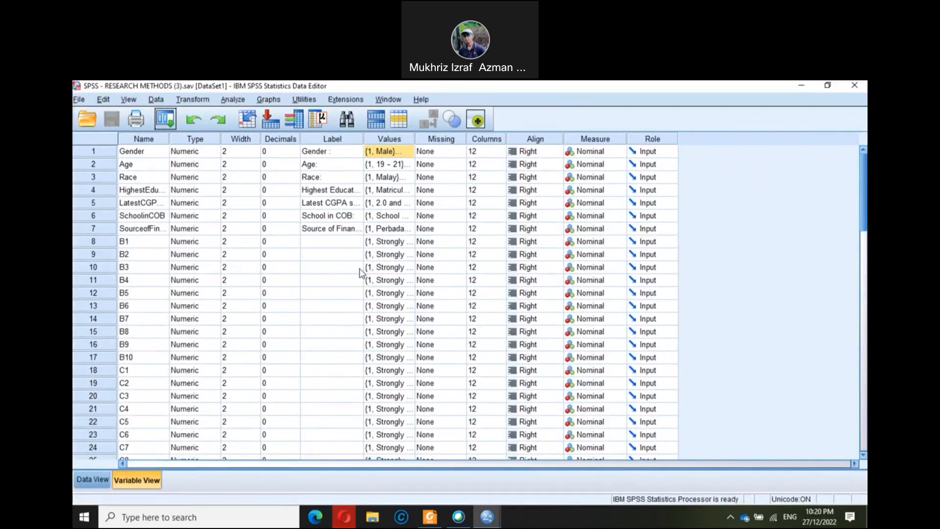
pyautogui.doubleClick(766, 84)
pyautogui.click(485, 165)
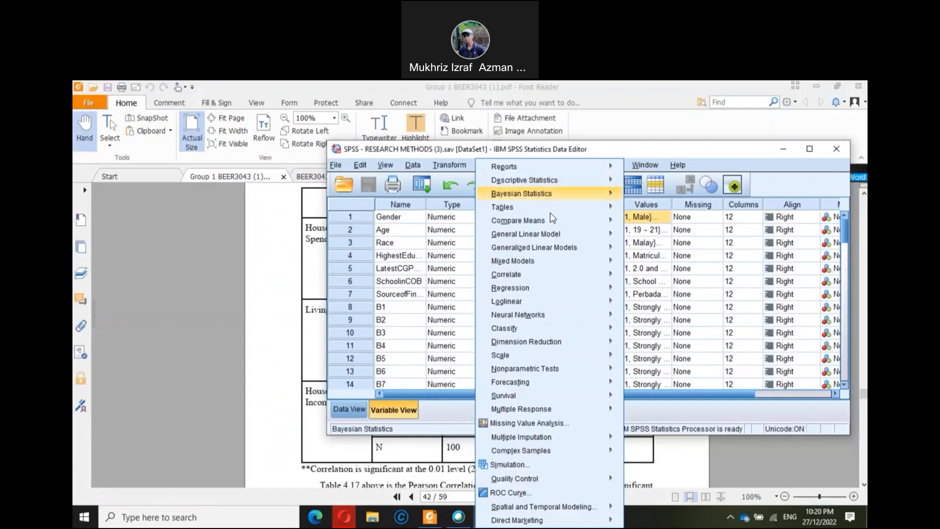
pyautogui.moveTo(571, 228)
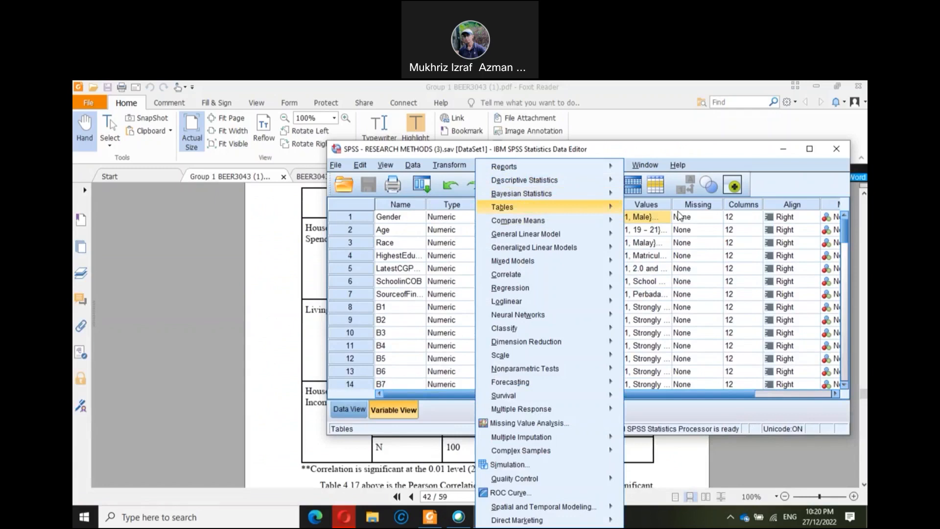
pyautogui.moveTo(578, 181)
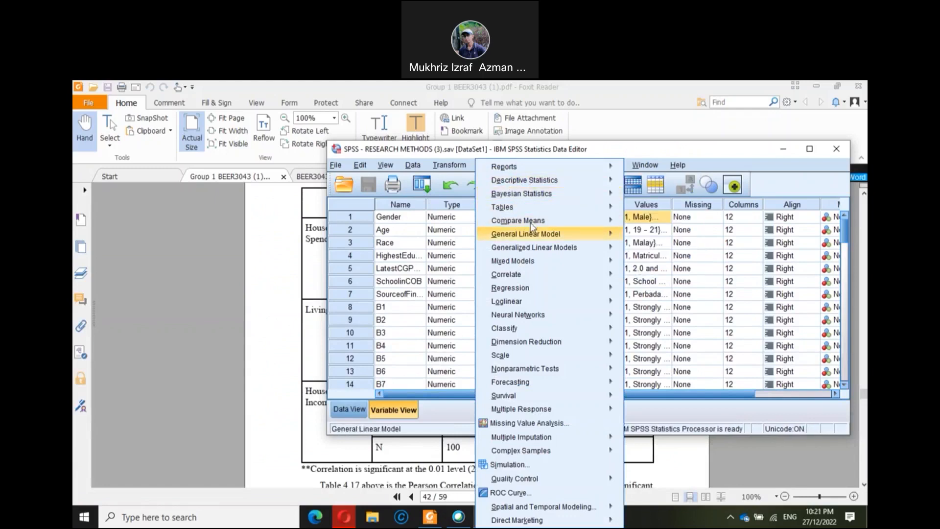
pyautogui.moveTo(537, 224)
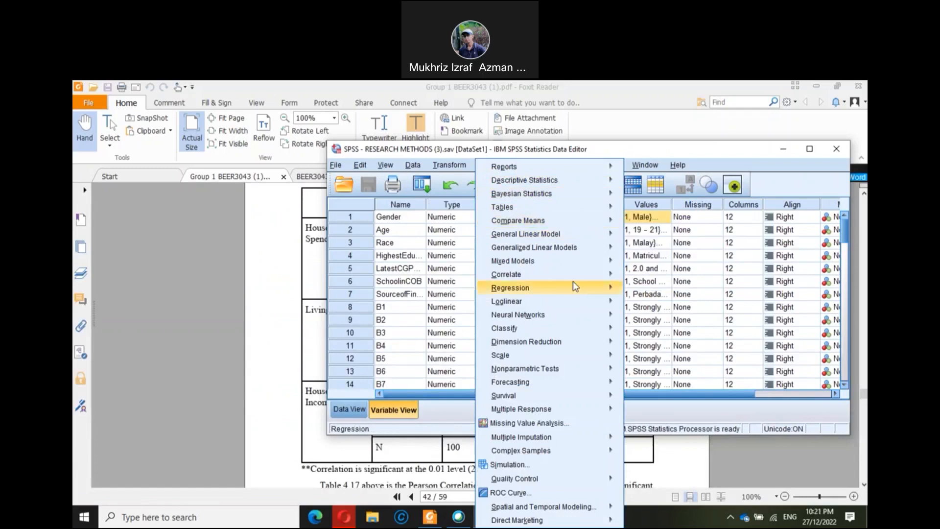
pyautogui.moveTo(573, 277)
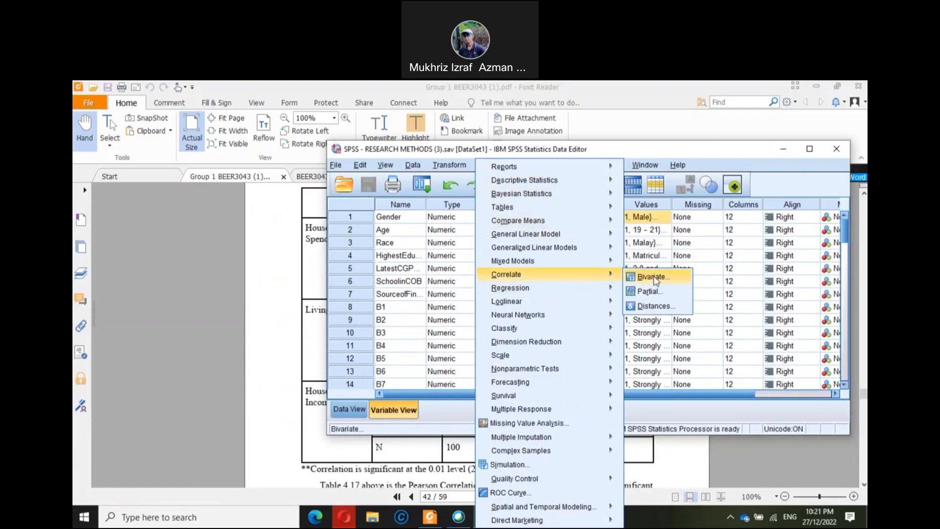
pyautogui.click(239, 259)
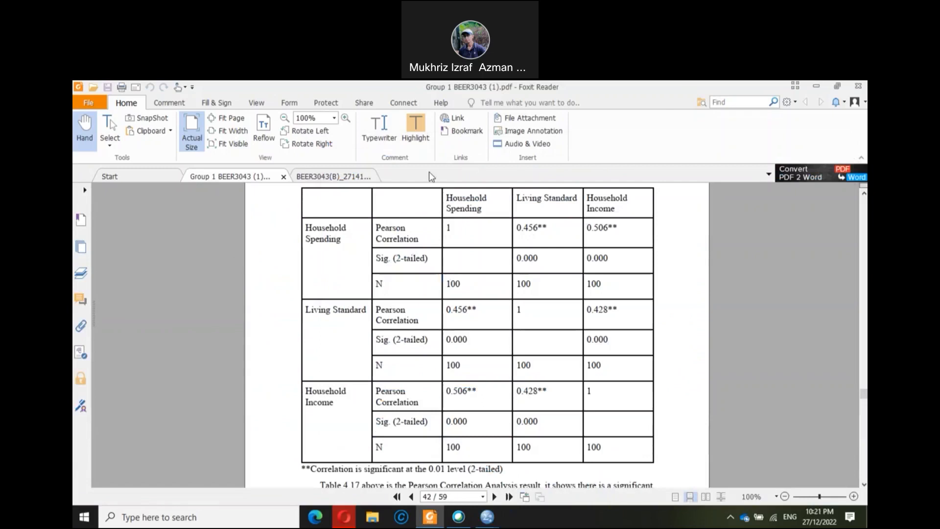